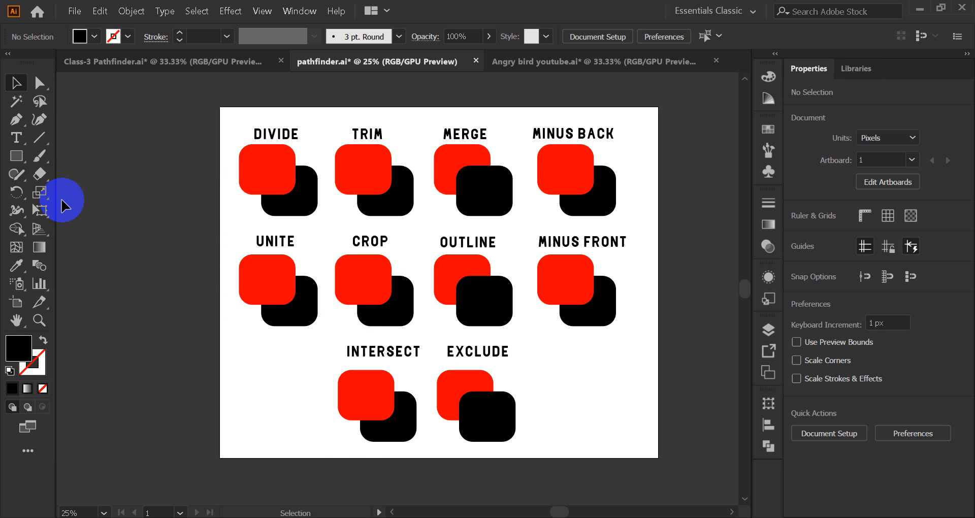
Show the Pathfinder panel
left_click(296, 12)
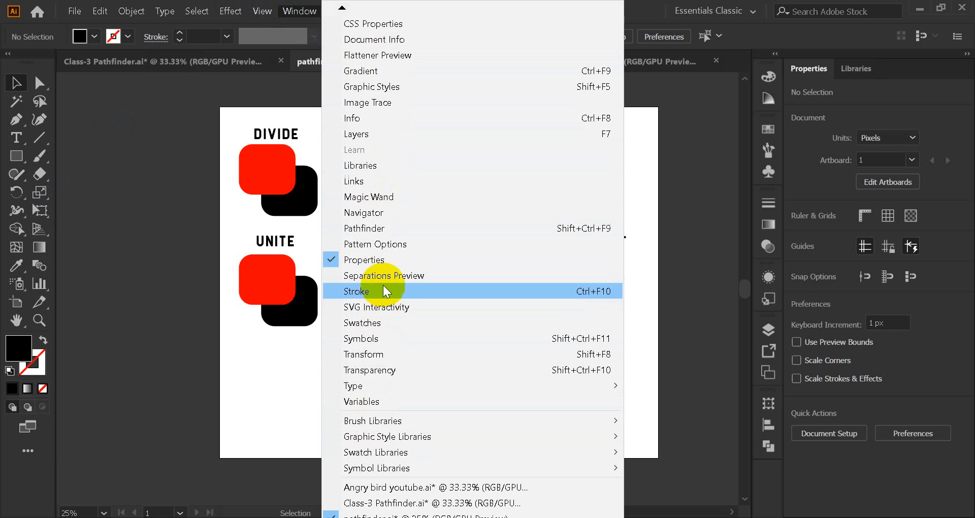
left_click(379, 230)
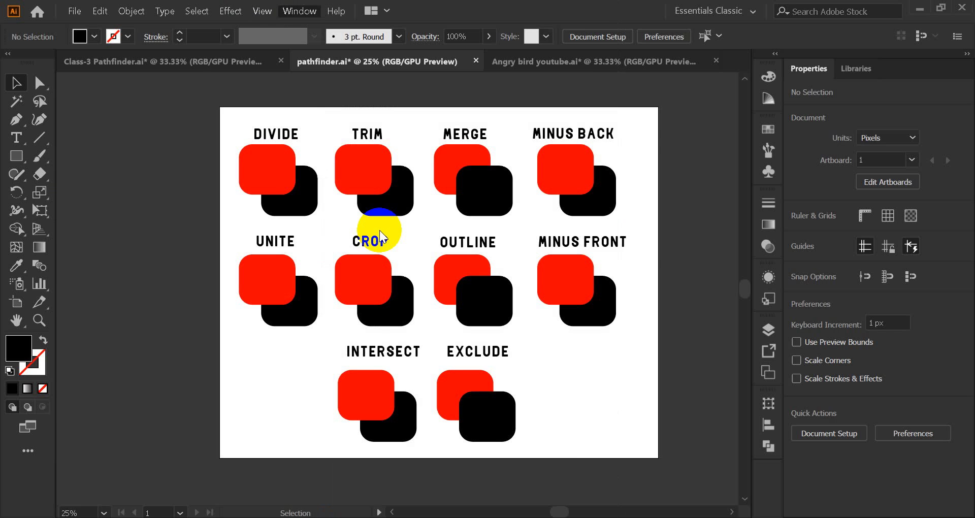
left_click(650, 456)
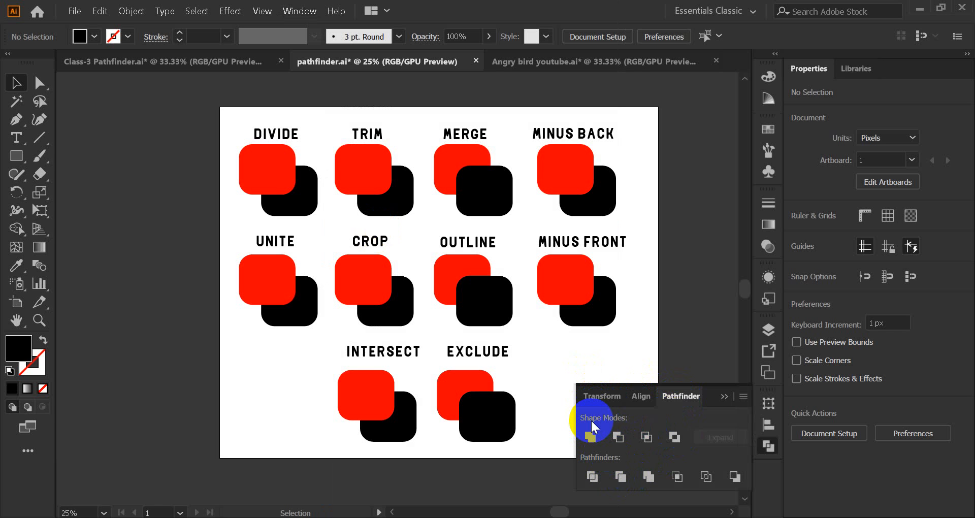
Check the Google Meet call window and return to the Illustrator document
mouse_move(506, 516)
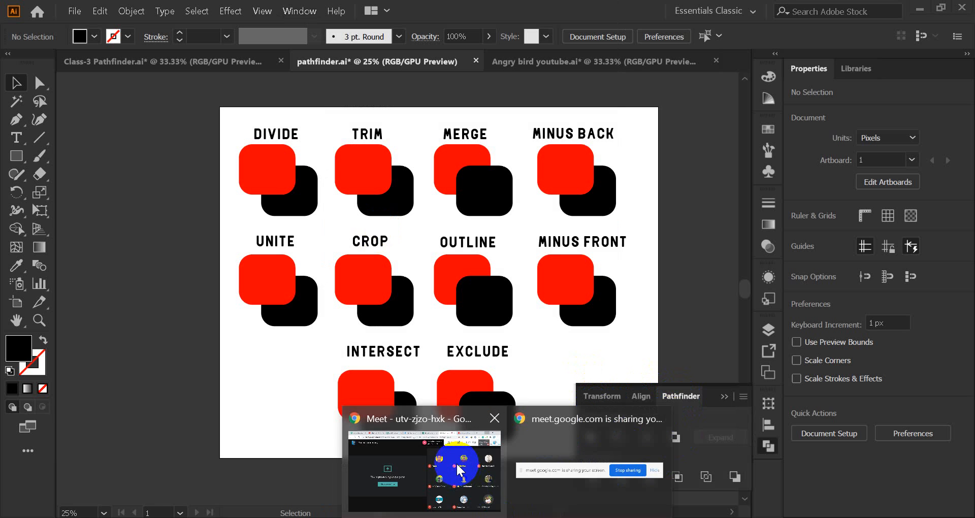
left_click(460, 470)
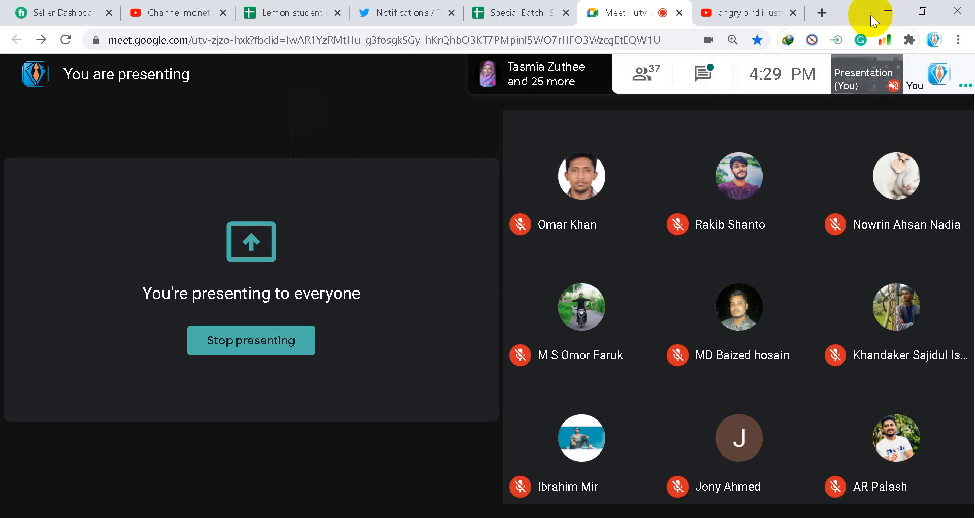
left_click(886, 11)
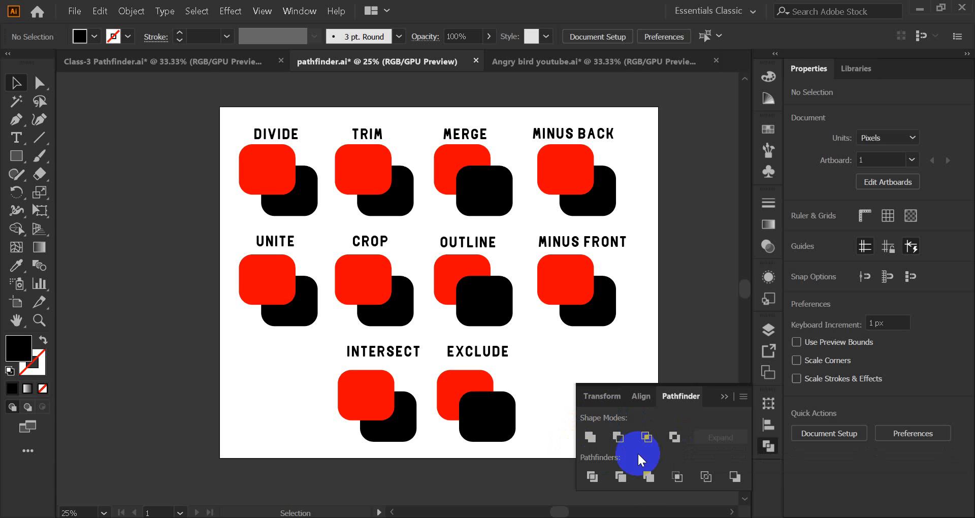
left_click(577, 440)
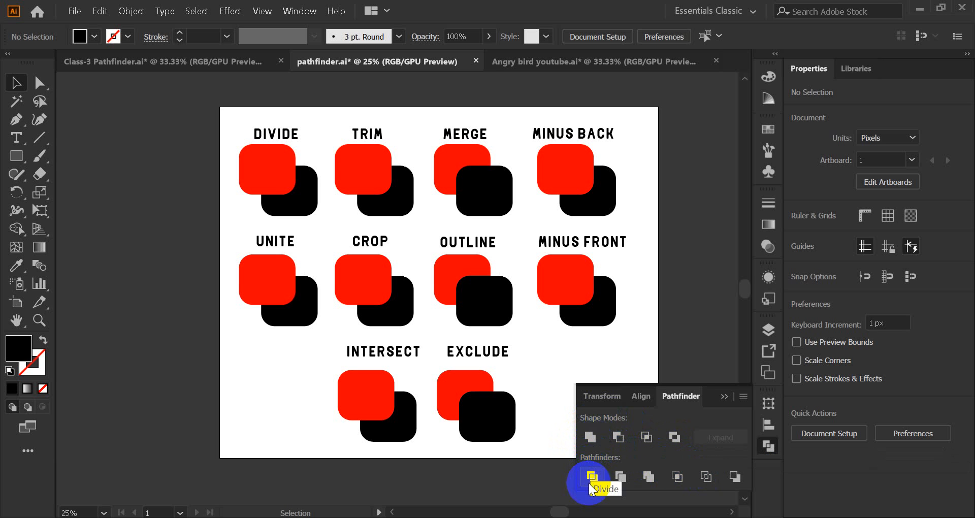
left_click(591, 437)
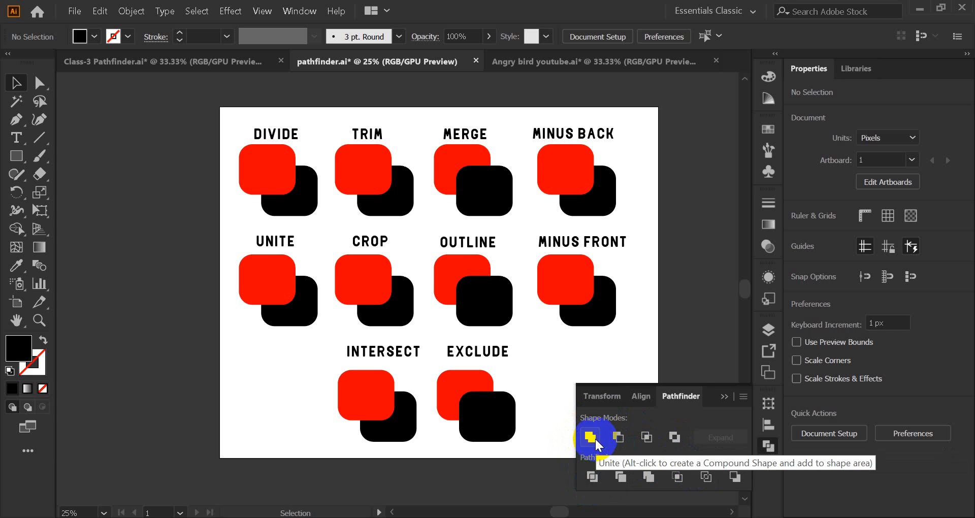
left_click(591, 441)
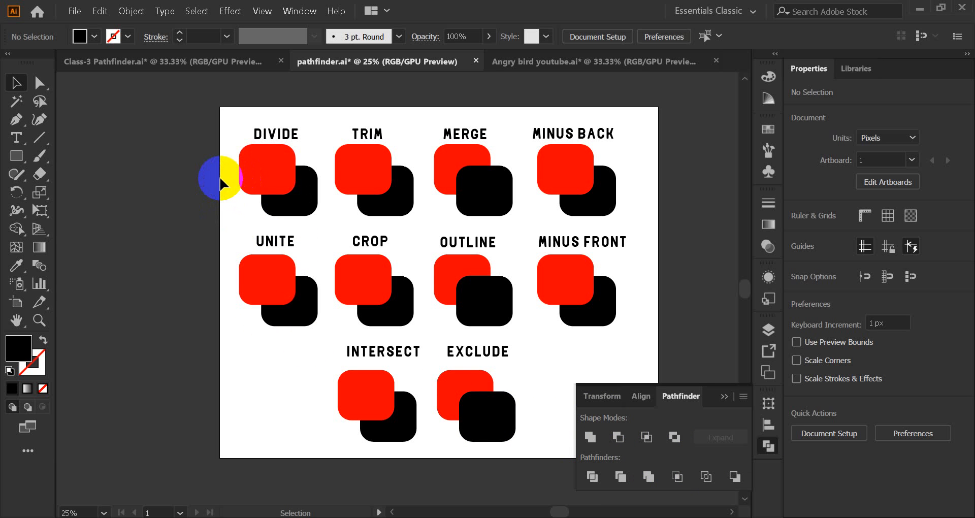
left_click_drag(205, 179, 637, 288)
left_click(637, 289)
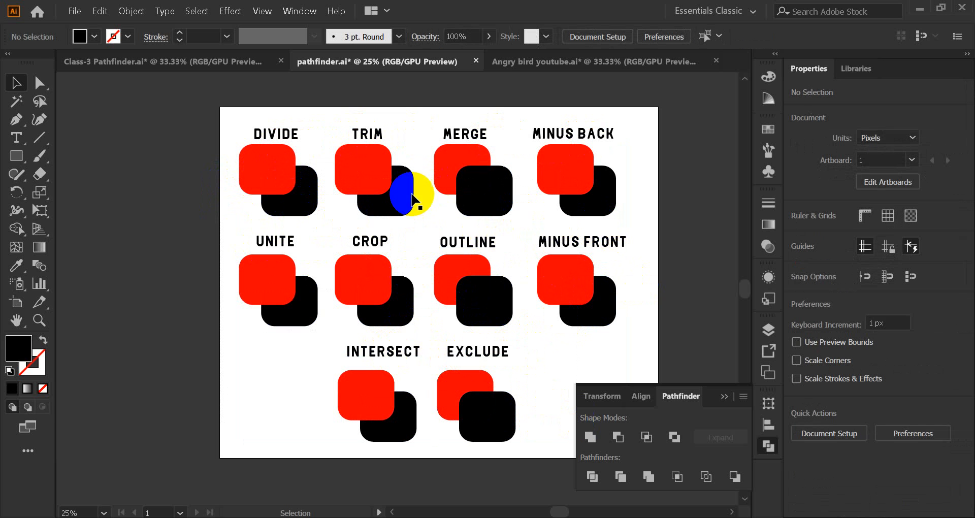
Duplicate all the labelled shape pairs and place the copy beyond the right edge of the artboard
left_click_drag(207, 121, 623, 423)
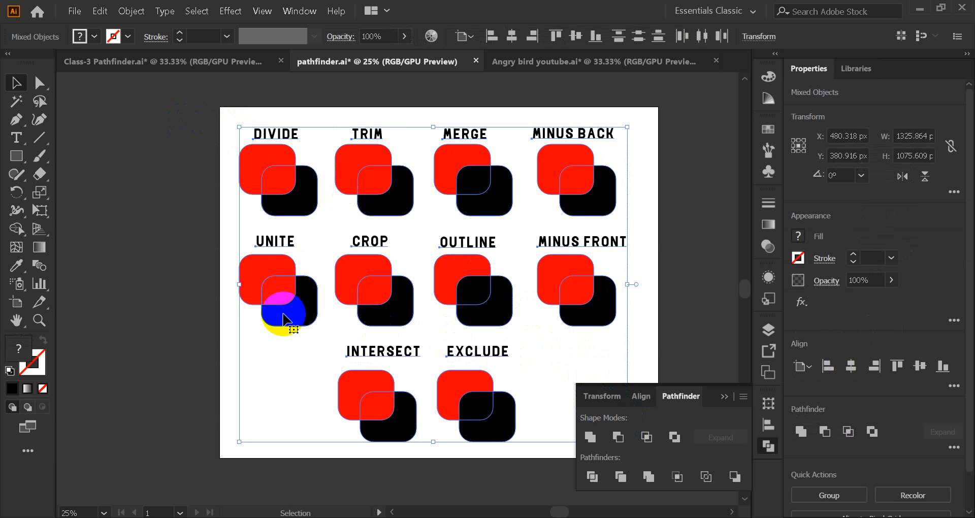
left_click_drag(278, 298, 719, 309)
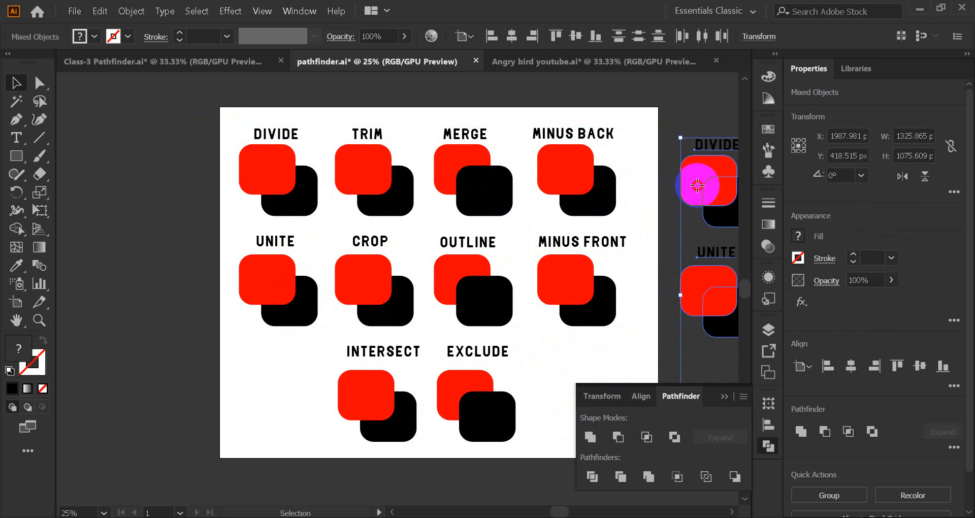
left_click_drag(701, 178, 735, 176)
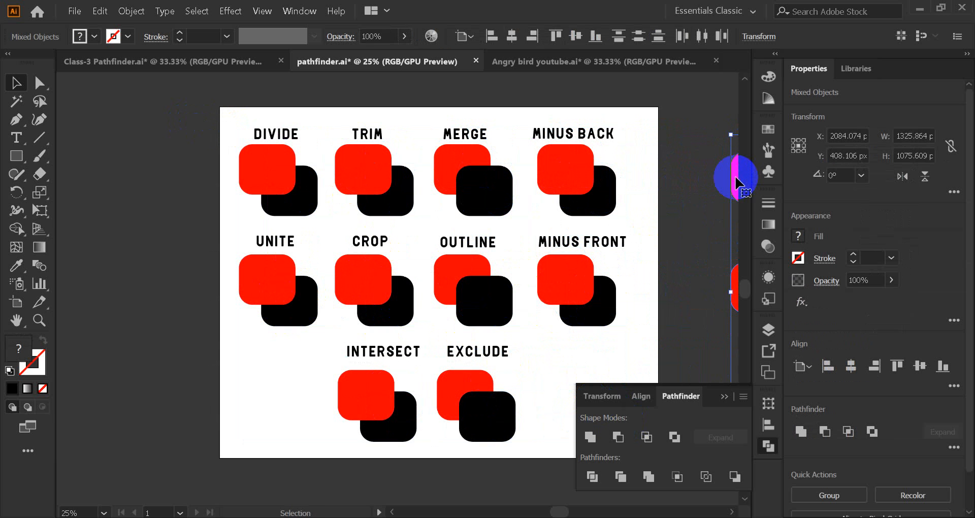
left_click(184, 231)
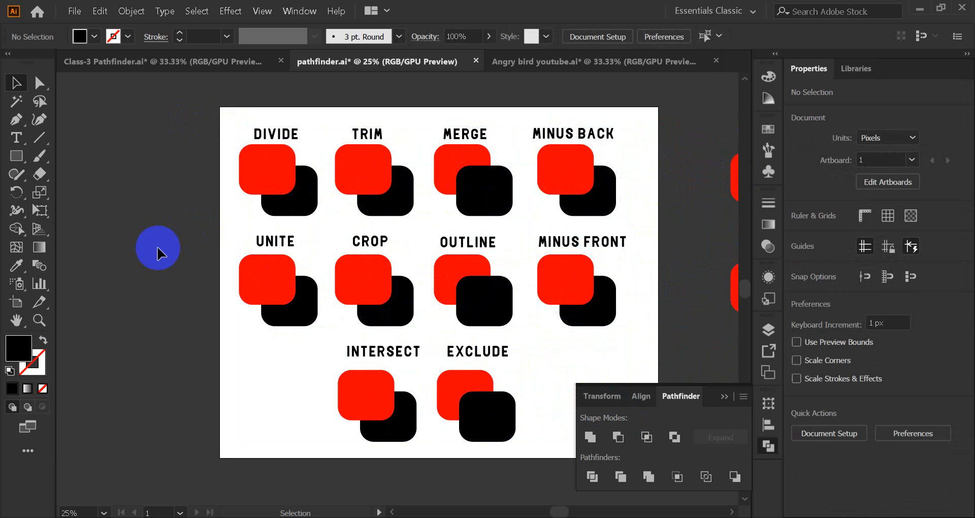
Check the Google Meet call window again and return to the DIVIDE example in Illustrator
scroll(154, 239, "up", 1)
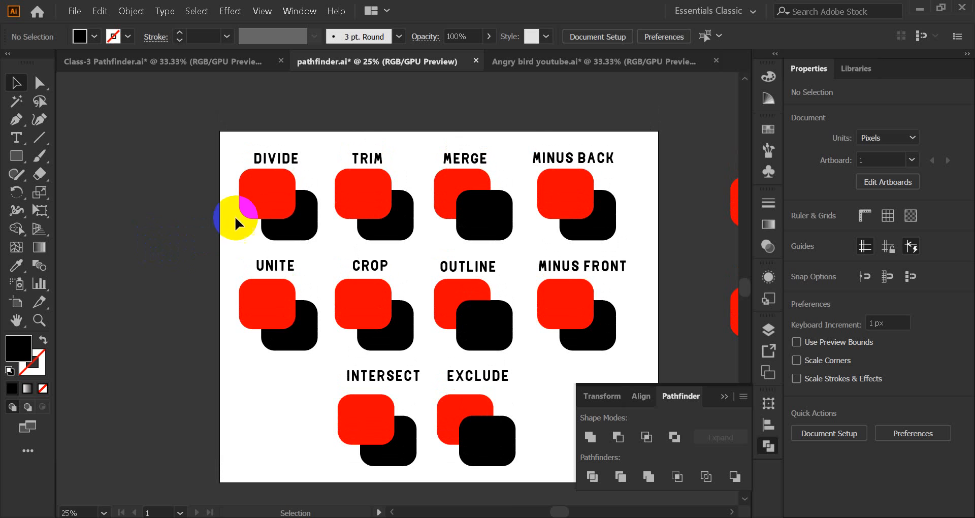
scroll(209, 155, "up", 3)
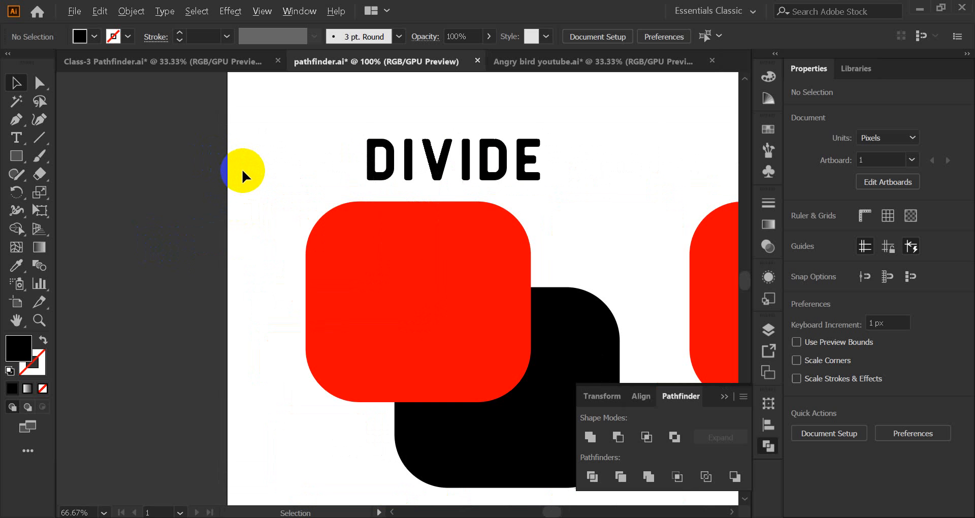
scroll(401, 175, "down", 1)
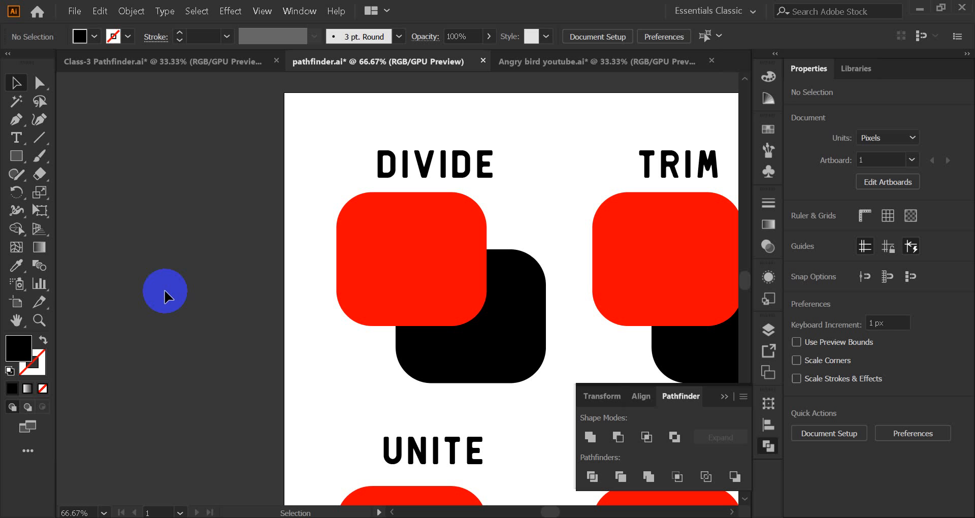
mouse_move(507, 517)
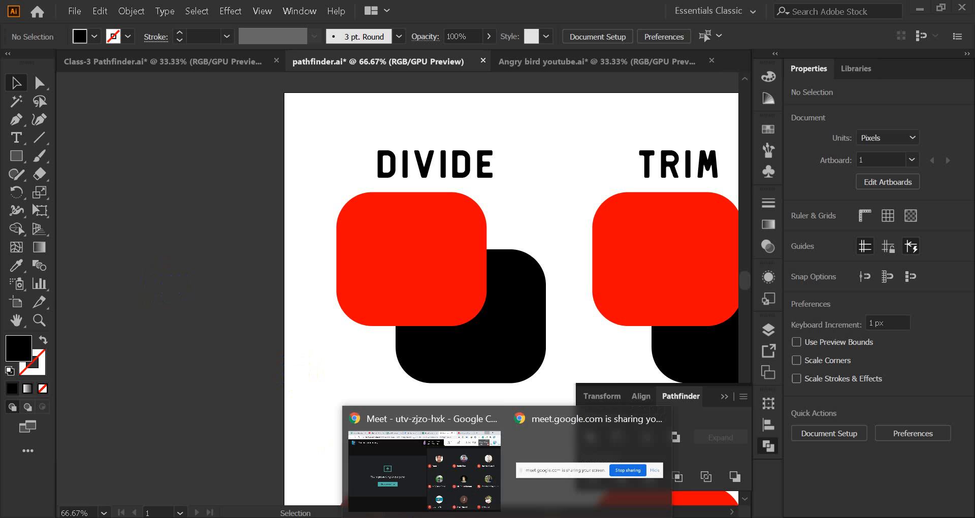
left_click(432, 474)
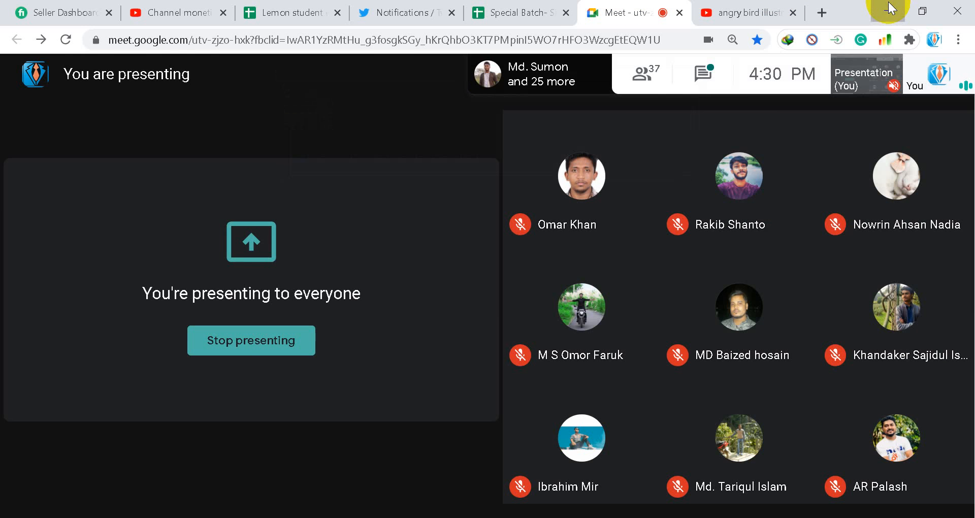
left_click(889, 7)
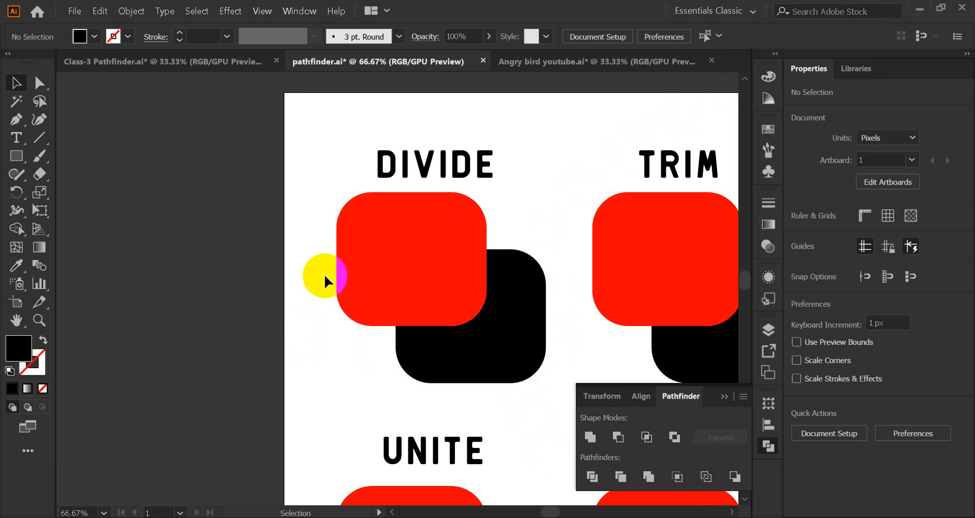
Try moving the black rounded square directly below the red one in the DIVIDE example and undo the move
left_click_drag(302, 300, 442, 351)
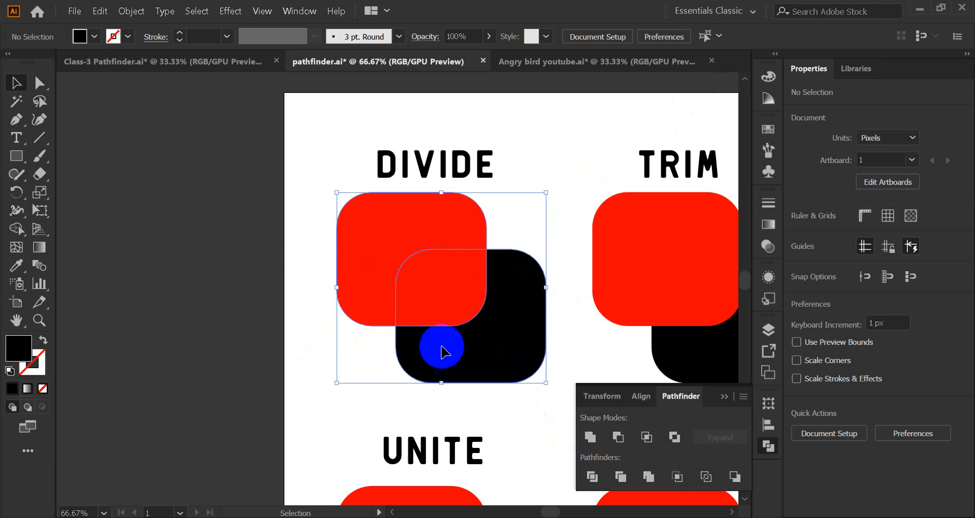
left_click(334, 324)
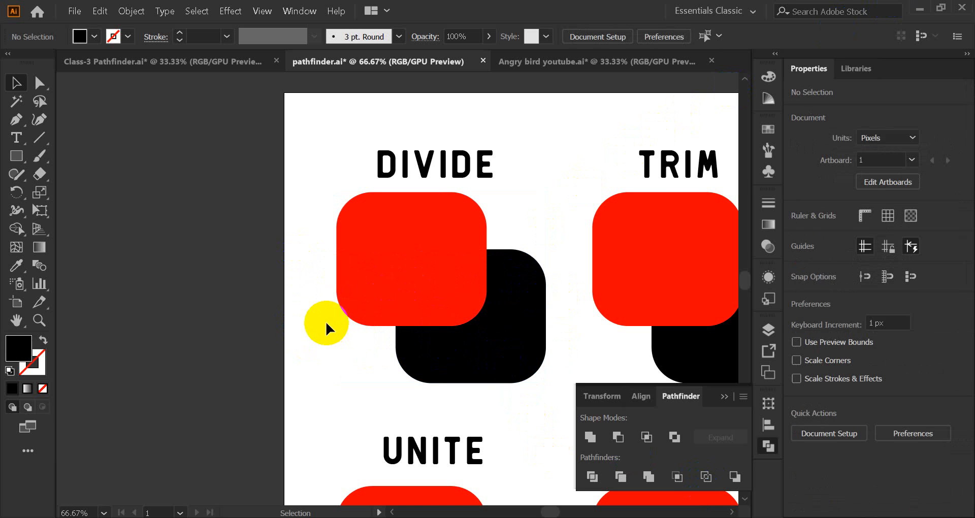
left_click(414, 276)
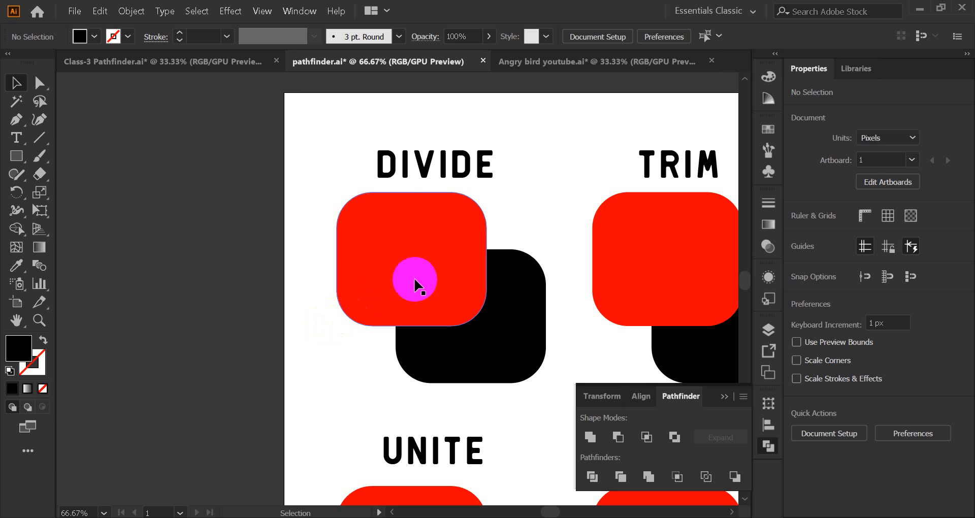
left_click_drag(490, 364, 410, 480)
left_click(526, 386)
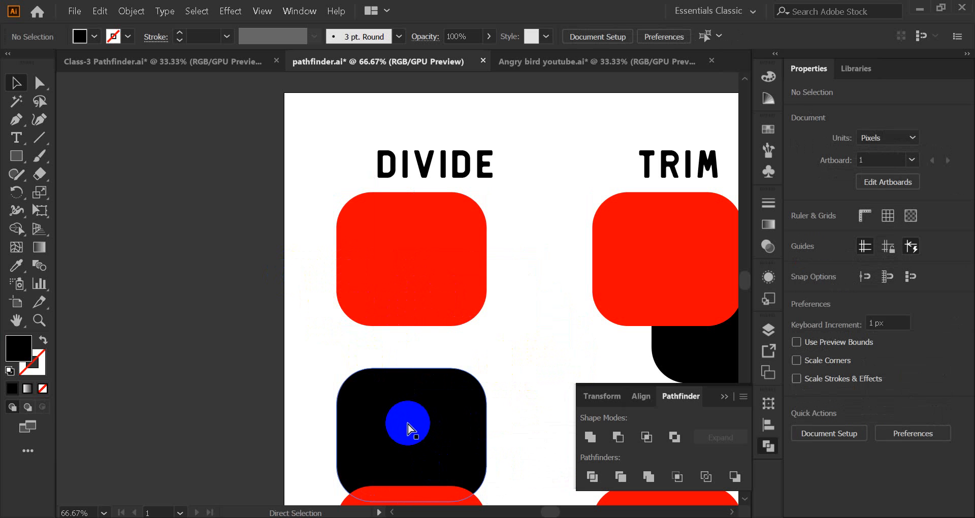
key("ctrl+z")
left_click(328, 409)
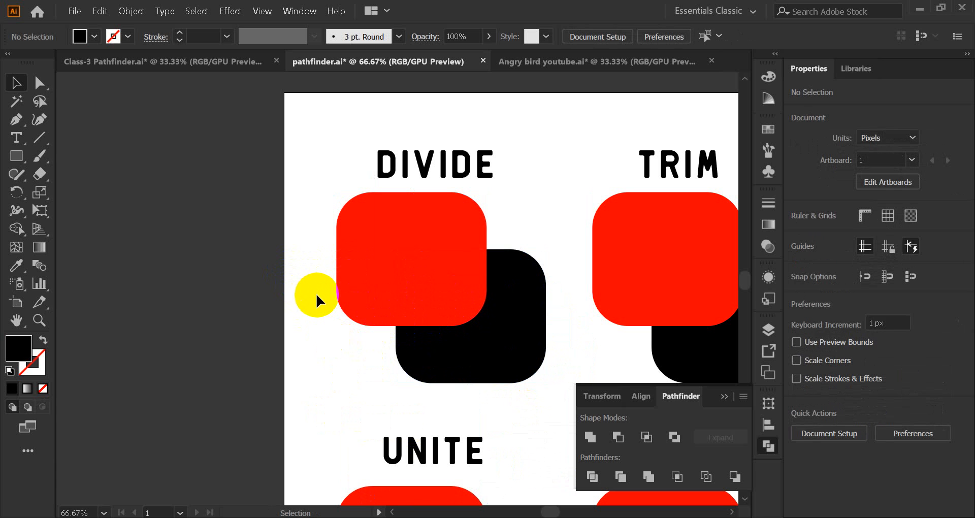
Apply the Divide pathfinder to the overlapping red and black shapes under the DIVIDE label
left_click_drag(315, 249, 494, 374)
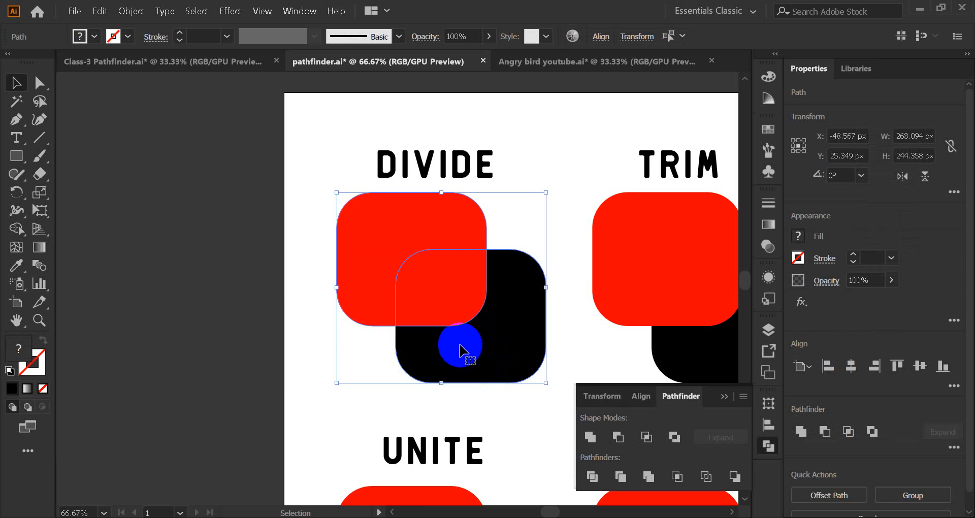
left_click(592, 477)
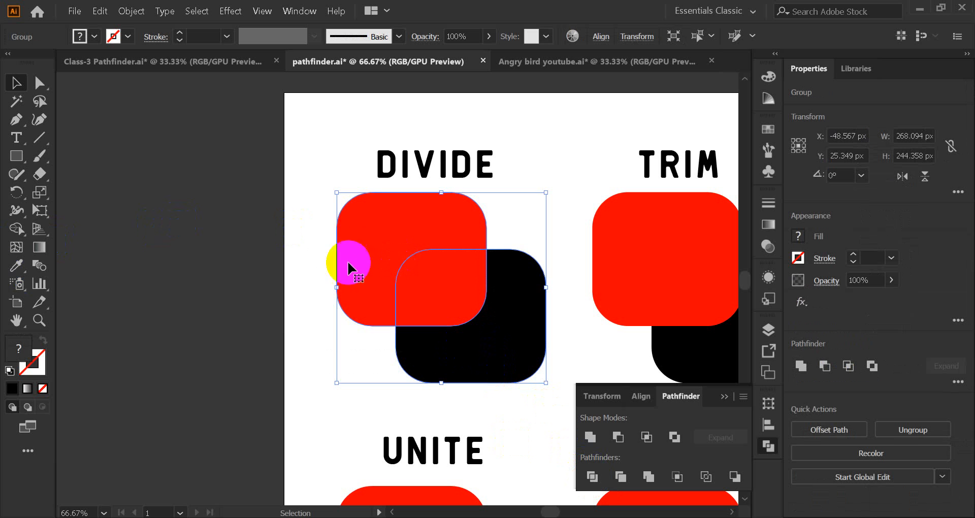
Try moving the divided group to the left past the artboard edge and undo the move
left_click_drag(343, 245, 274, 249)
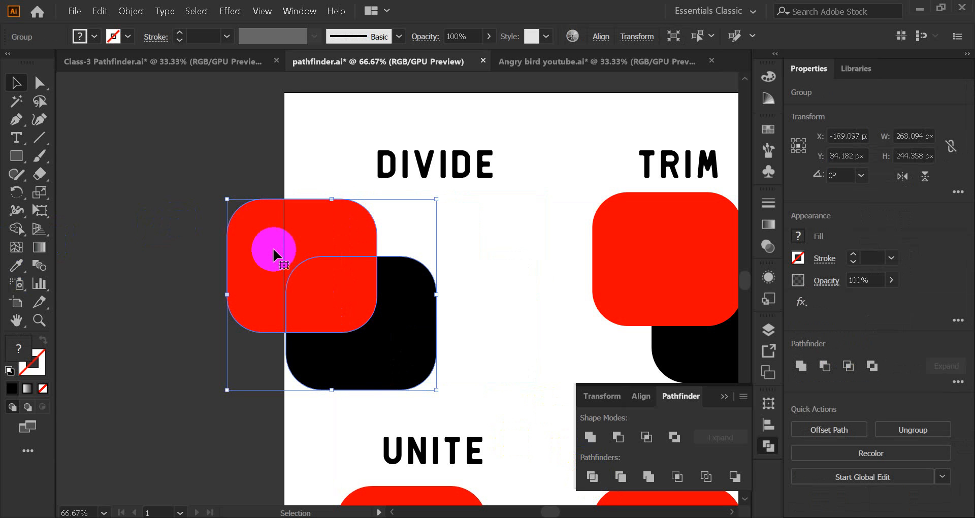
key("ctrl+z")
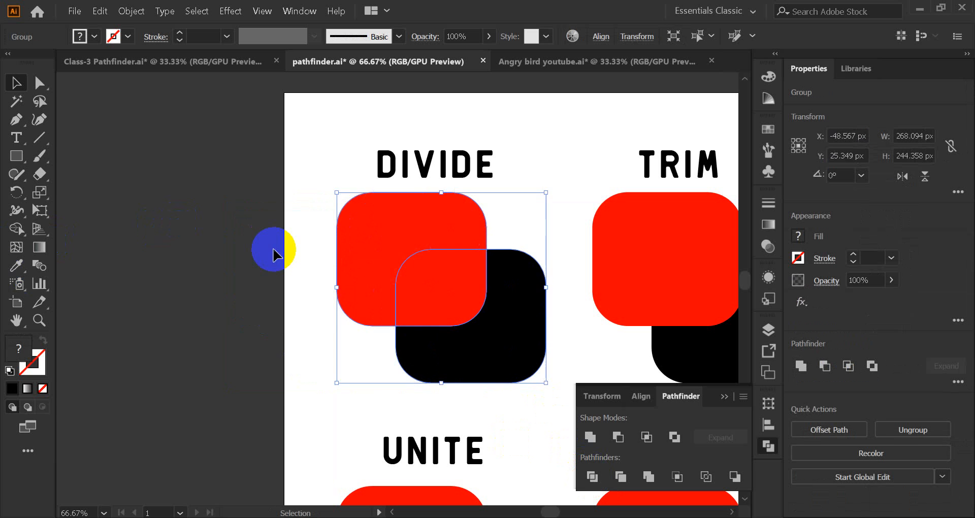
left_click(413, 266)
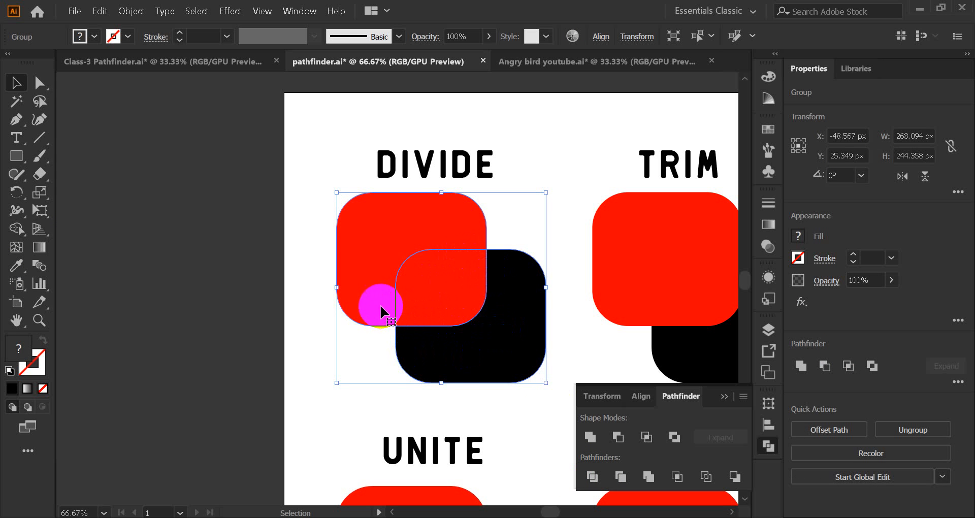
right_click(378, 252)
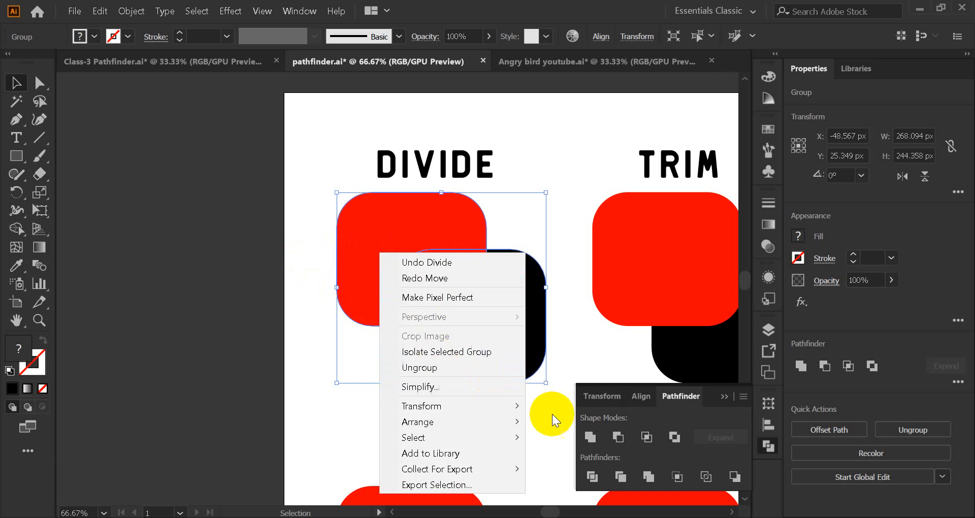
left_click(349, 315)
left_click(436, 308)
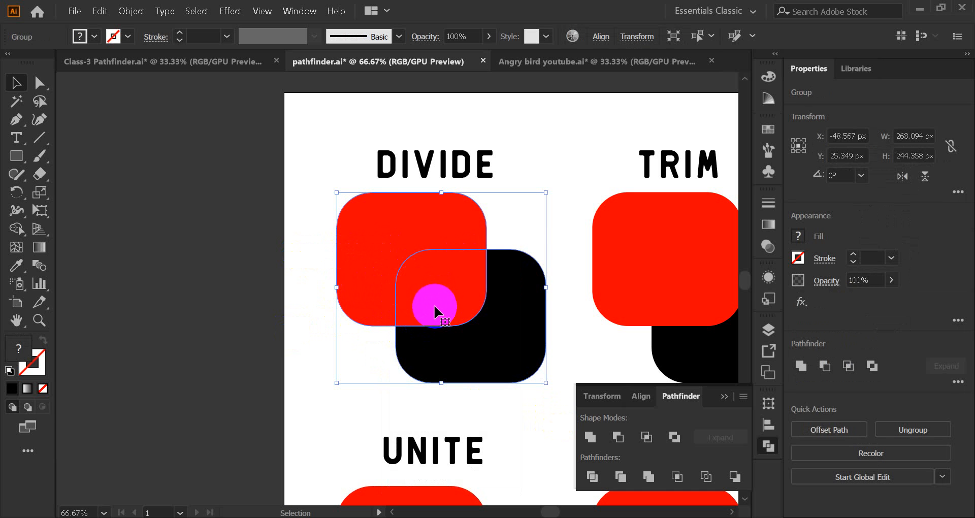
Ungroup the divided shapes under the DIVIDE label and select only the outer red piece
right_click(409, 258)
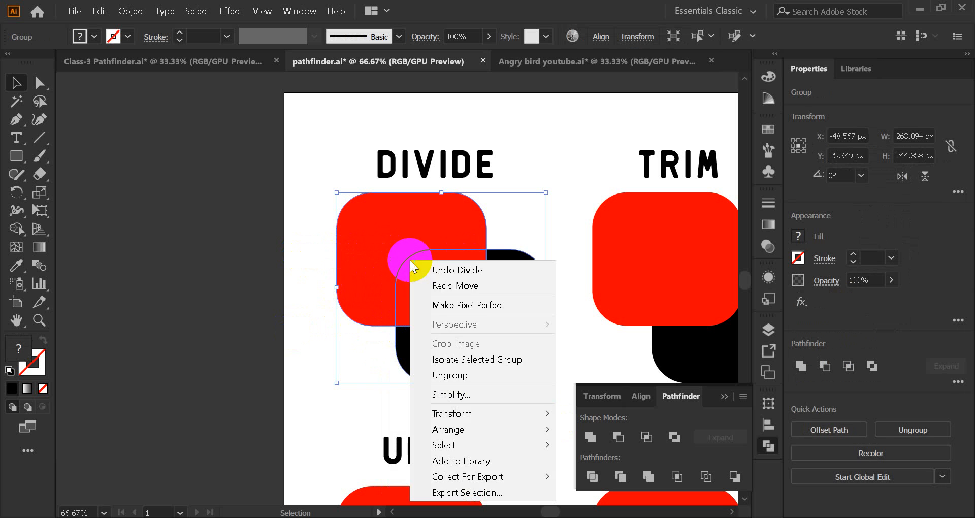
left_click(459, 375)
left_click(293, 319)
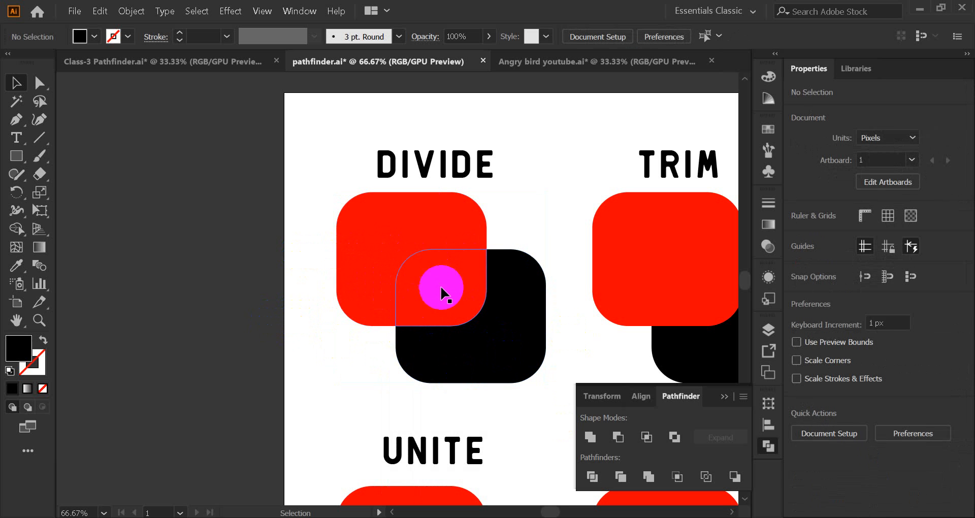
left_click(374, 259)
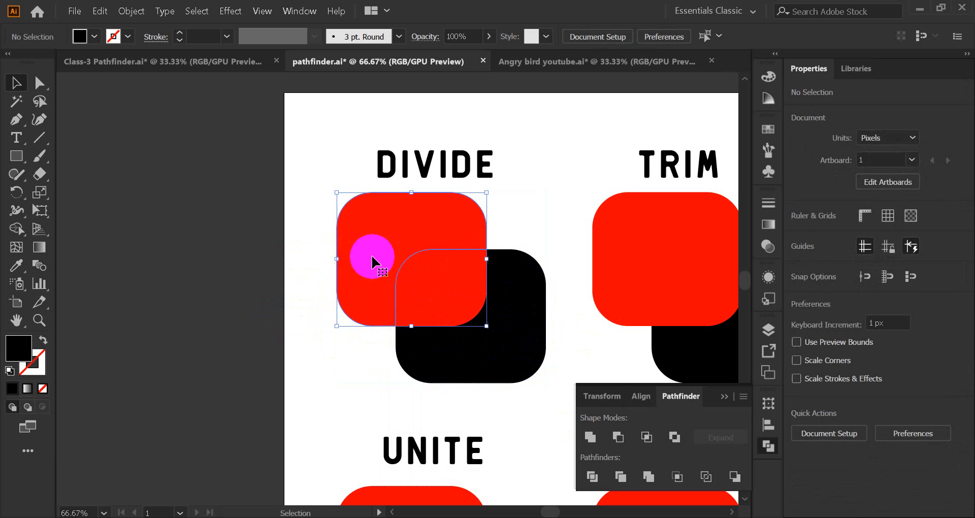
Try moving the red, overlapping and black divided pieces apart under the DIVIDE label and undo the moves
left_click_drag(372, 259, 347, 237)
left_click(465, 294)
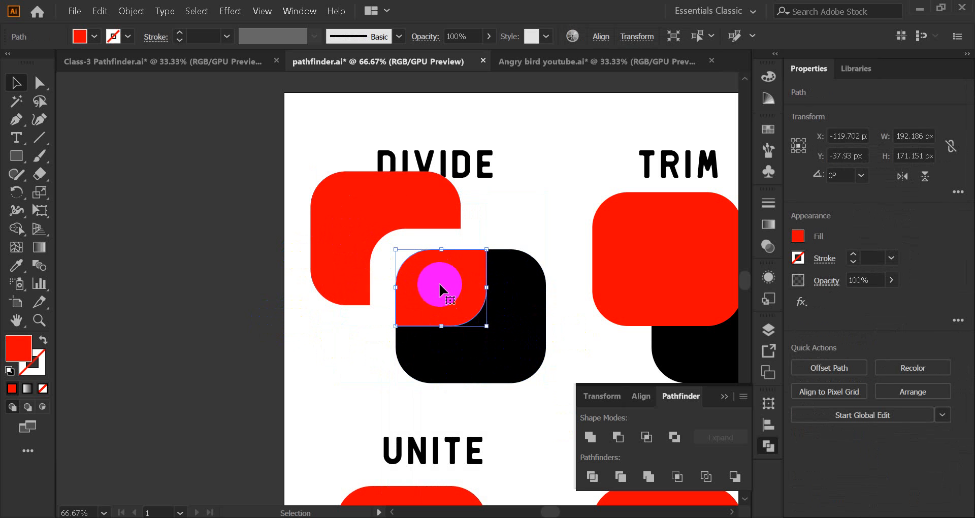
mouse_move(440, 289)
left_mouse_down()
mouse_move(429, 272)
mouse_move(433, 283)
left_mouse_up()
left_click_drag(509, 326, 517, 336)
left_click(359, 353)
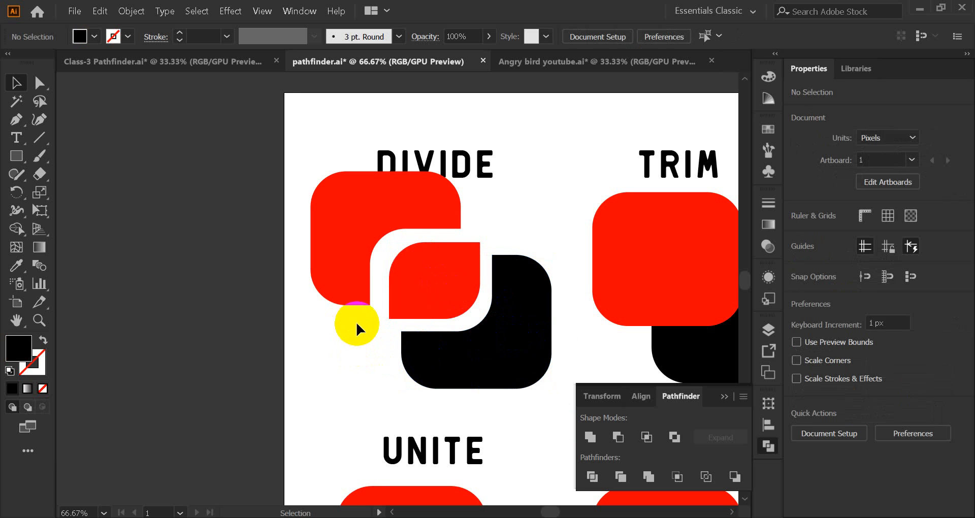
key("ctrl+z")
key("ctrl+z")
key("ctrl+z")
key("ctrl+z")
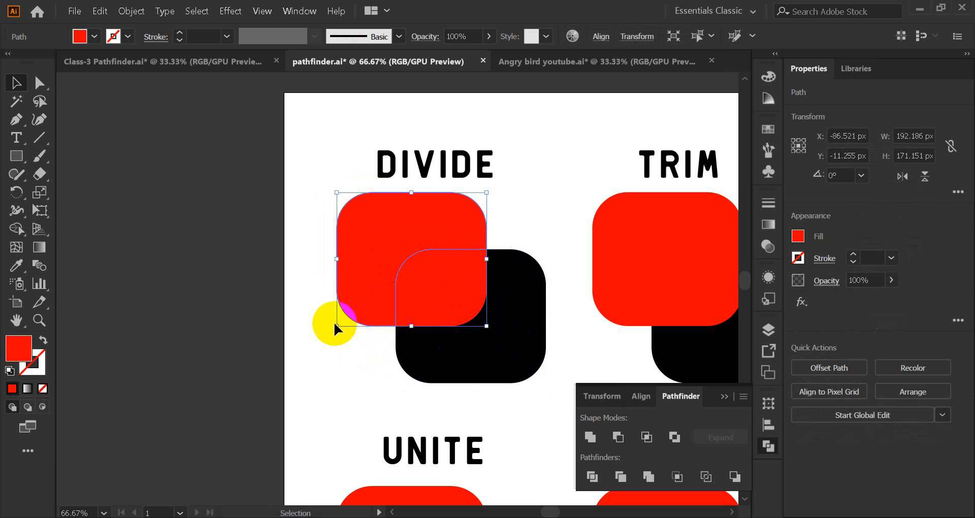
Fill the overlapping middle piece of the DIVIDE example with bright green and deselect it
left_click(401, 307)
left_click(432, 283)
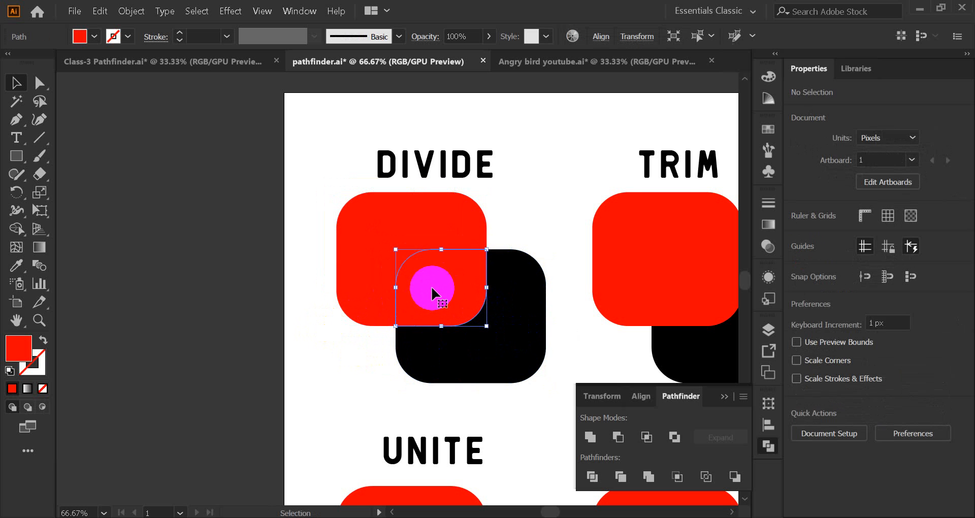
left_click(769, 132)
left_click(642, 171)
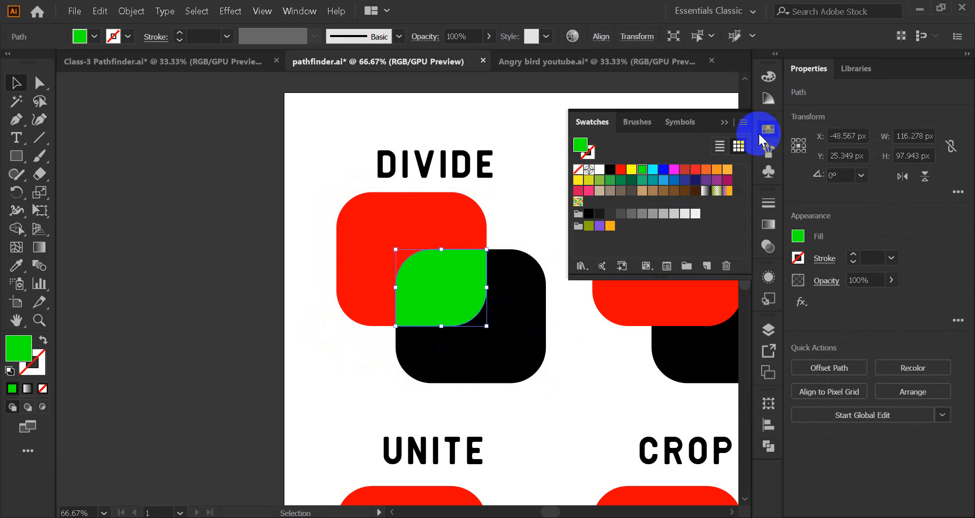
left_click(723, 124)
left_click(530, 181)
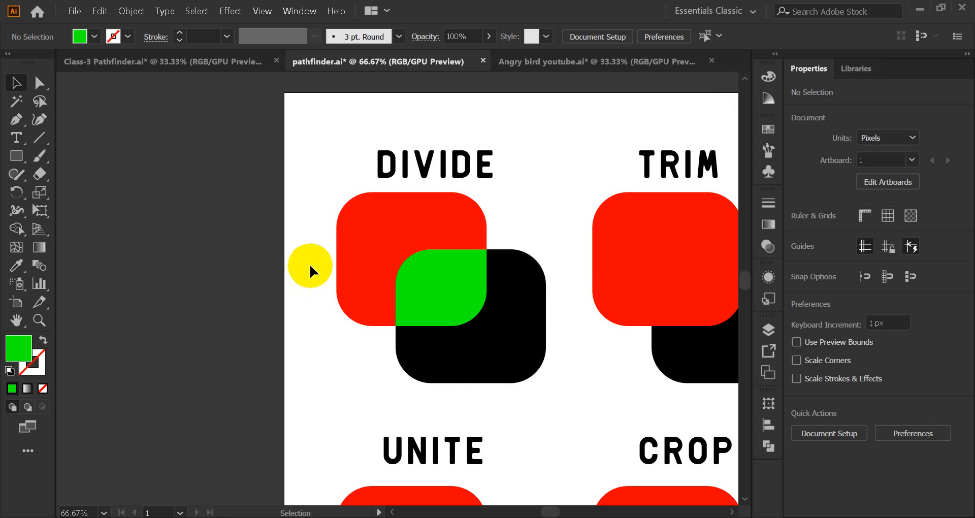
Delete all the red, green and black divided pieces under the DIVIDE label
left_click_drag(310, 269, 513, 361)
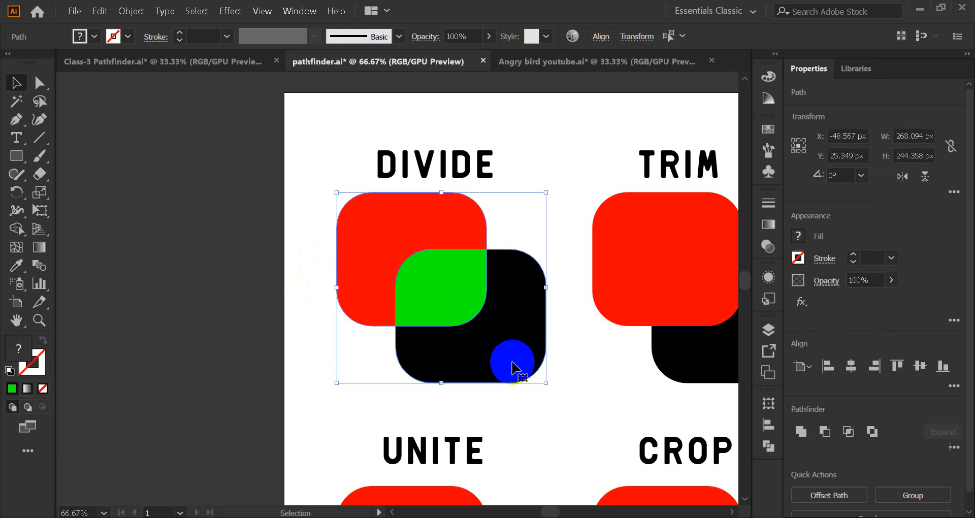
key("Delete")
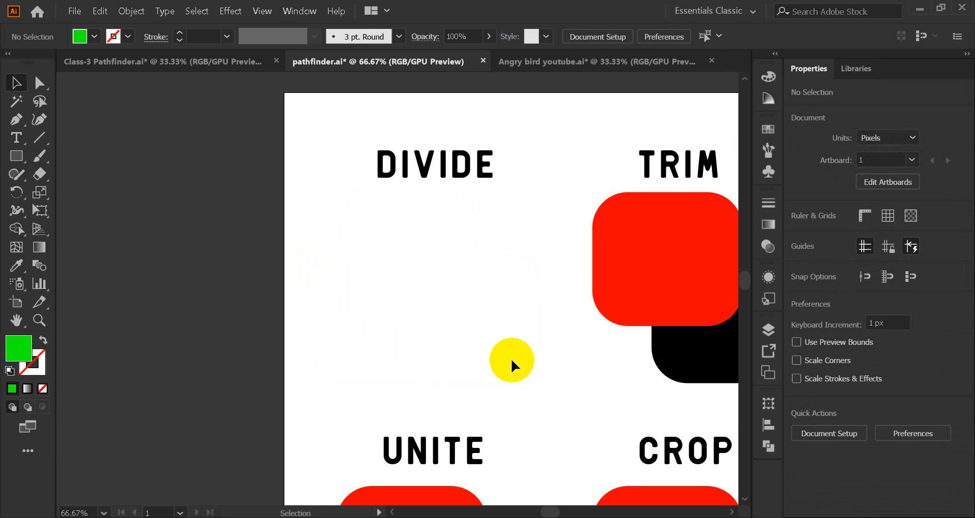
Draw a green five-pointed star about 164 px wide in the emptied DIVIDE area and shift it slightly right and down
scroll(454, 291, "up", 2)
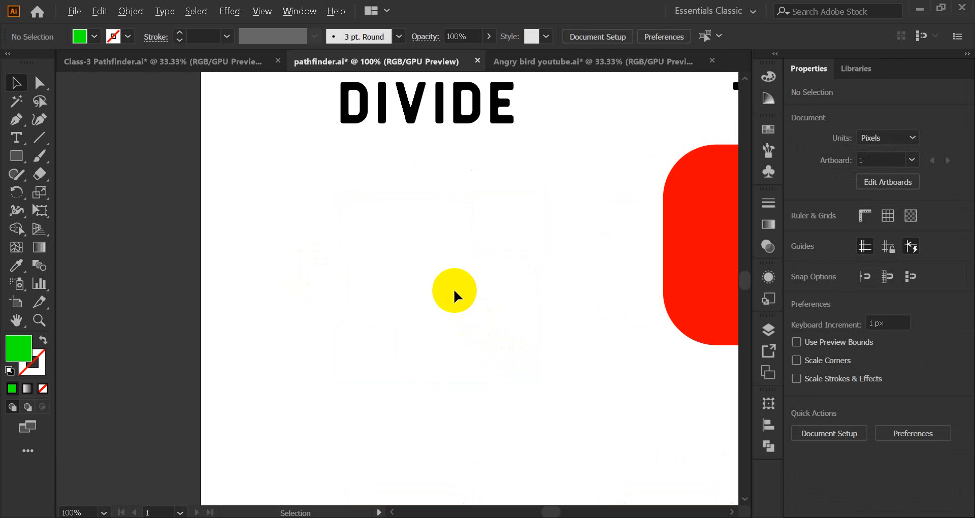
scroll(455, 294, "up", 1)
left_click(17, 162)
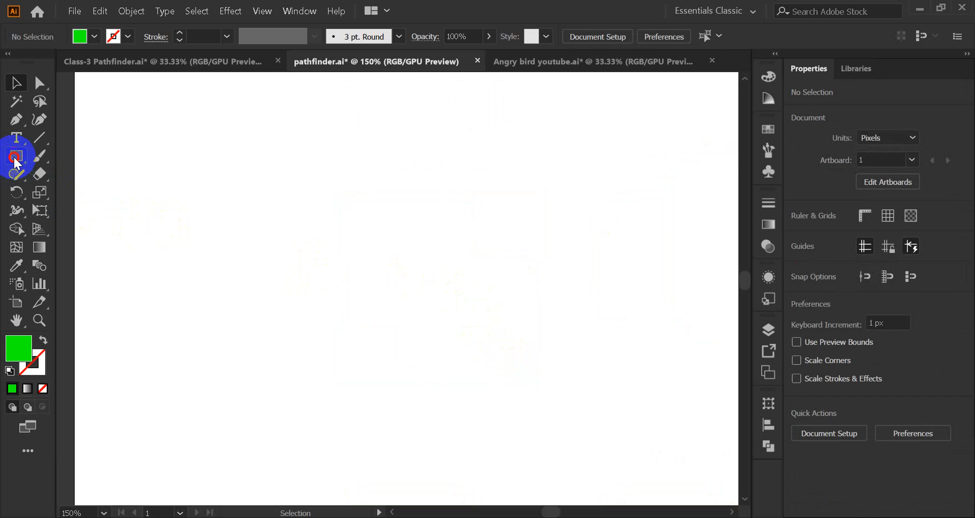
left_click_drag(16, 162, 93, 231)
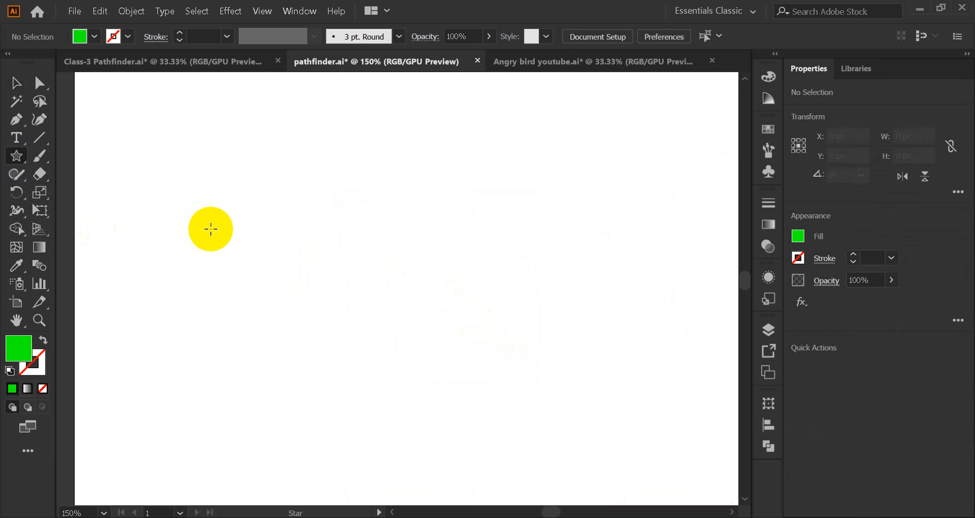
left_click_drag(245, 242, 326, 339)
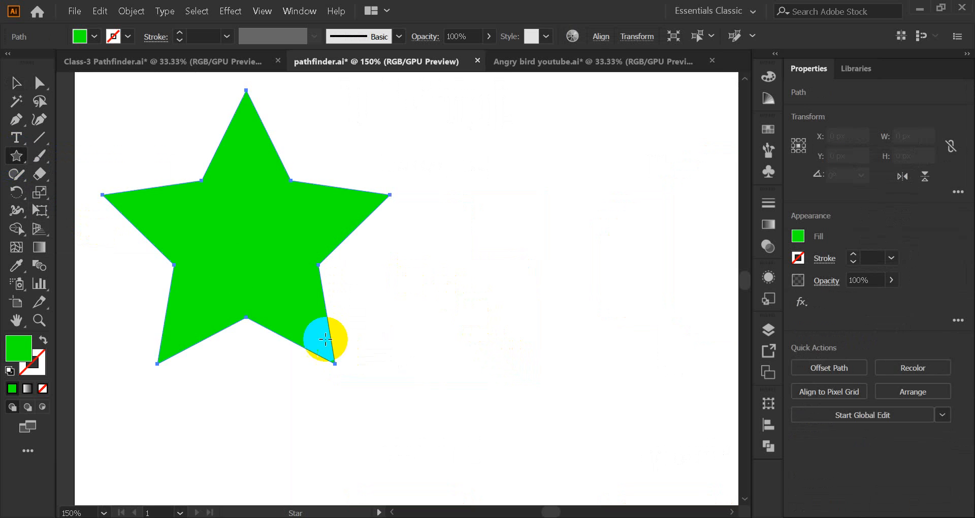
left_click(16, 83)
left_click_drag(209, 240, 240, 253)
left_click(105, 250)
Draw a circle about 125 px in diameter and move it up to overlap the star's right side
left_click_drag(20, 157, 53, 193)
left_click_drag(337, 276, 508, 386)
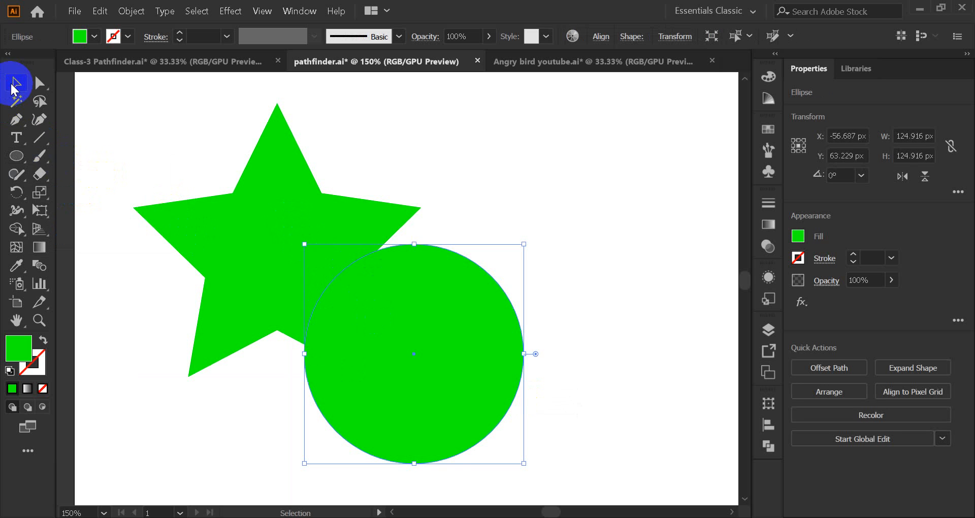
left_click_drag(416, 351, 413, 277)
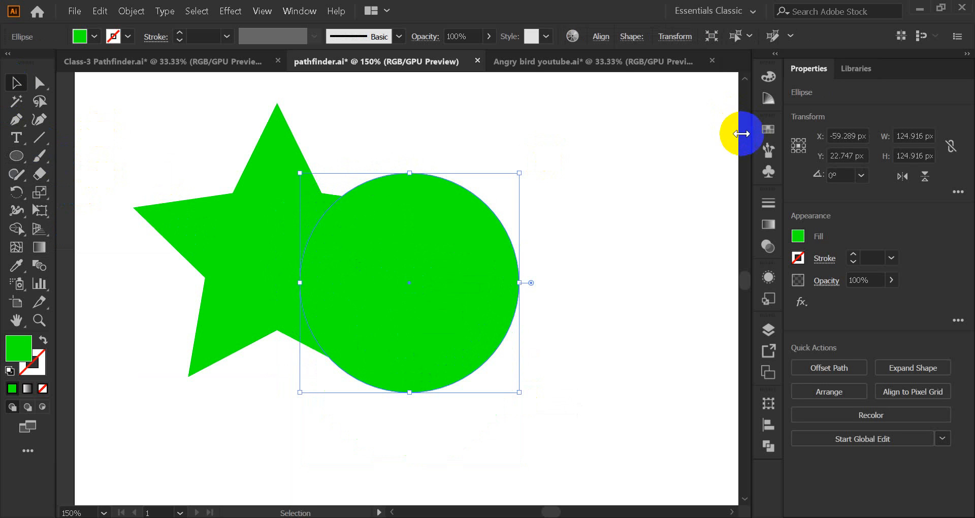
Fill the circle with black and deselect it
left_click(768, 129)
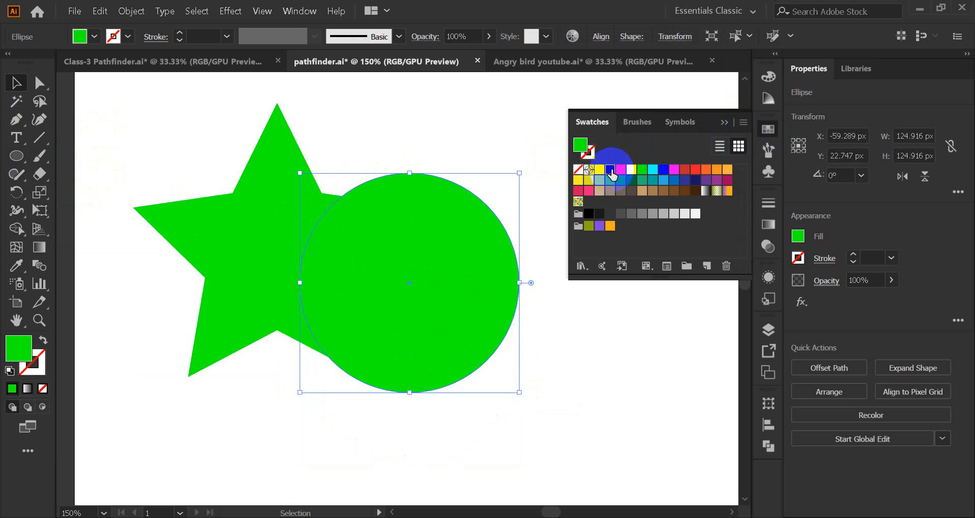
left_click(610, 171)
left_click(723, 121)
left_click(525, 147)
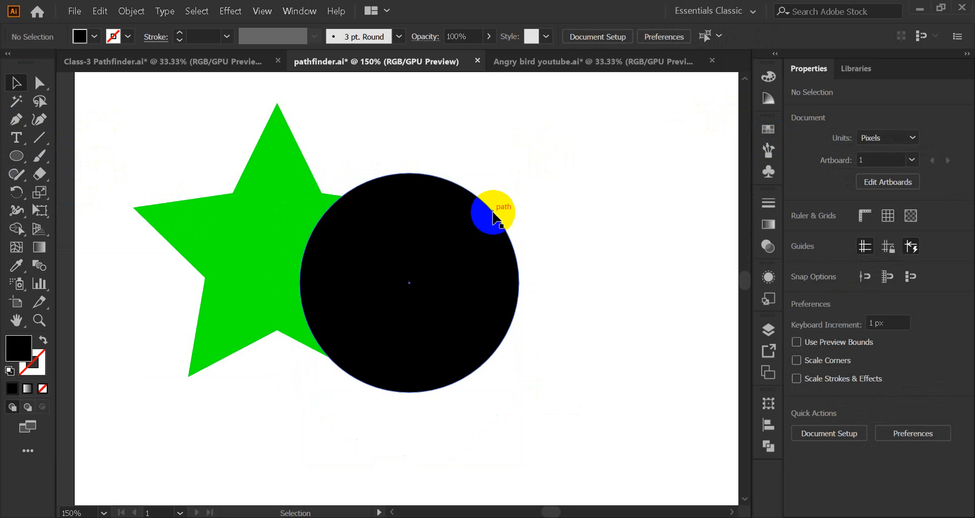
Move the green star right so it lies mostly behind the black circle and apply the Divide pathfinder to both shapes
left_click_drag(246, 235, 411, 271)
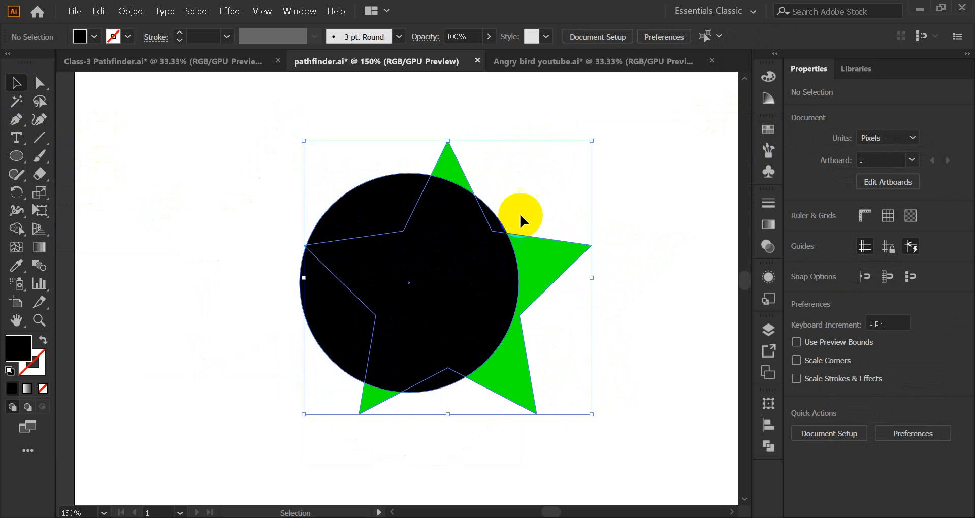
left_click(572, 195)
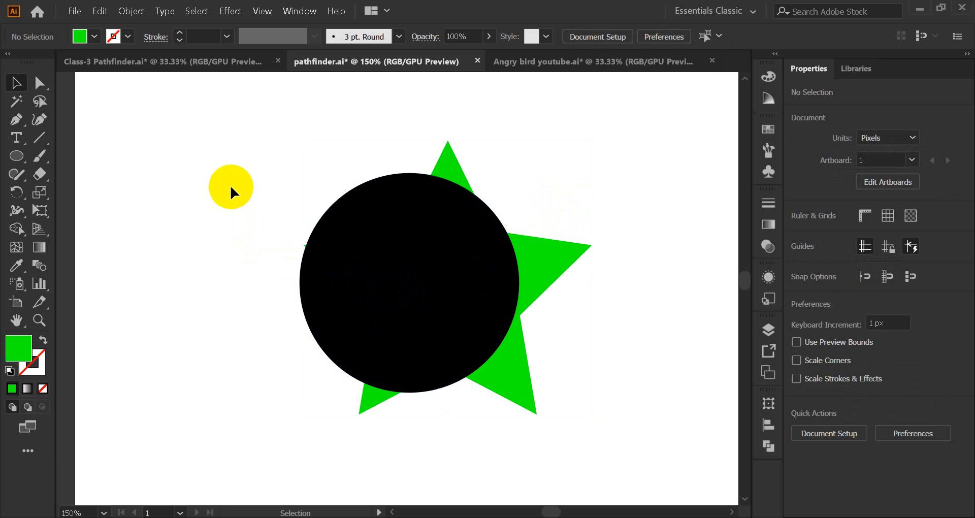
left_click_drag(242, 176, 544, 407)
left_click(768, 447)
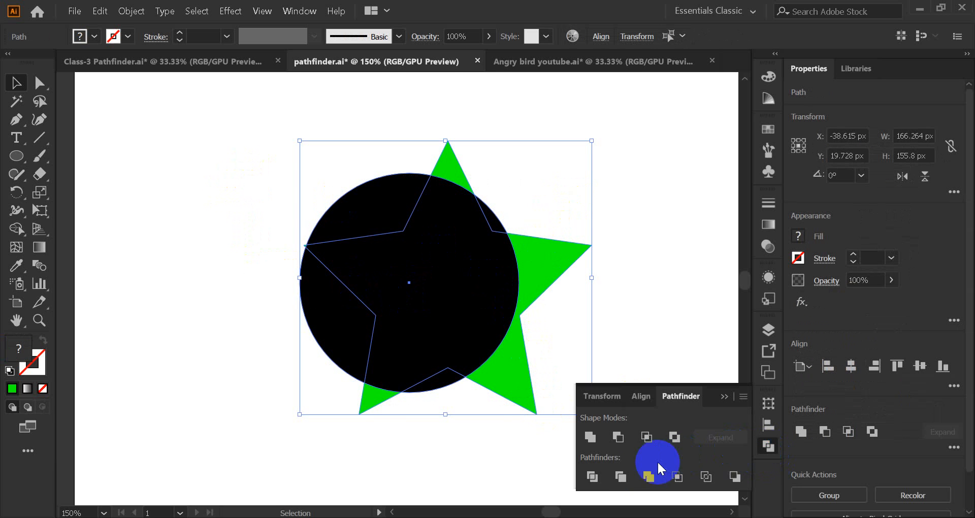
left_click(592, 477)
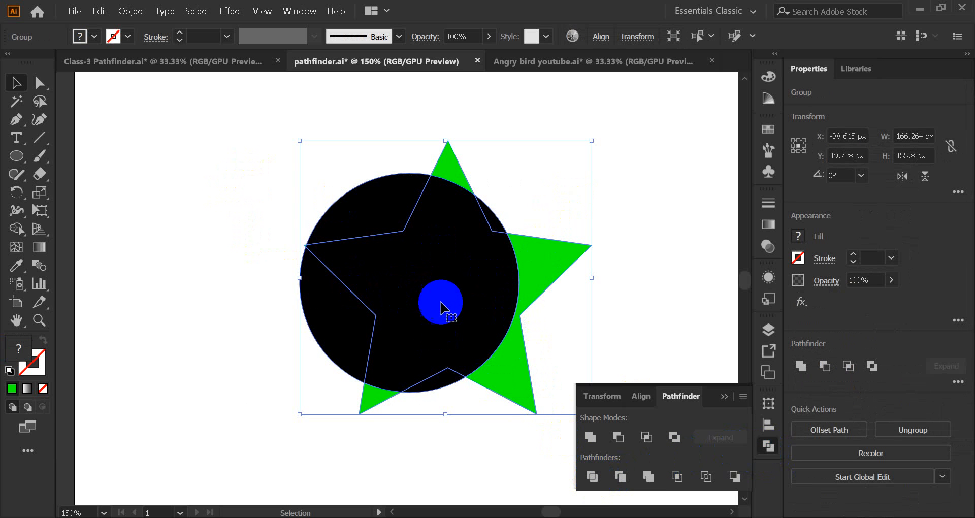
Ungroup the divided star and circle pieces and deselect them
right_click(418, 248)
left_click(466, 363)
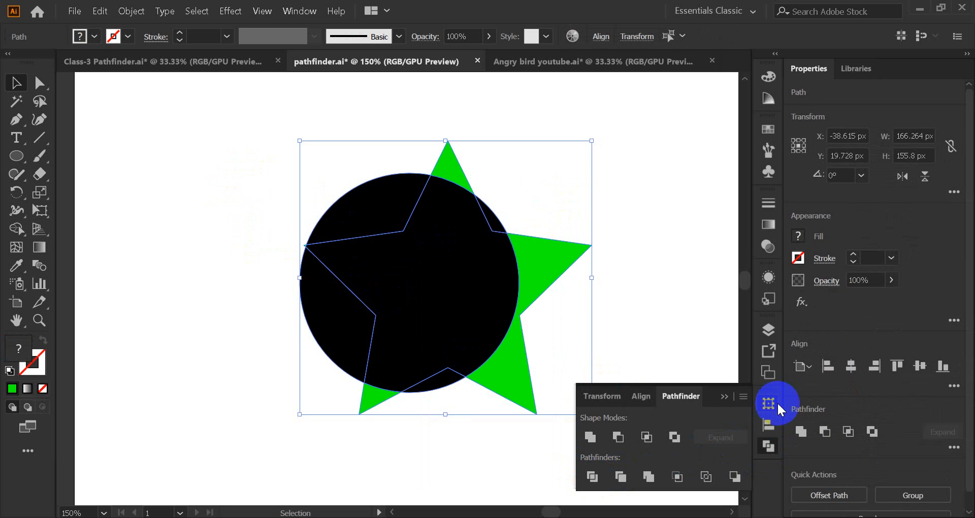
left_click(725, 397)
left_click(616, 227)
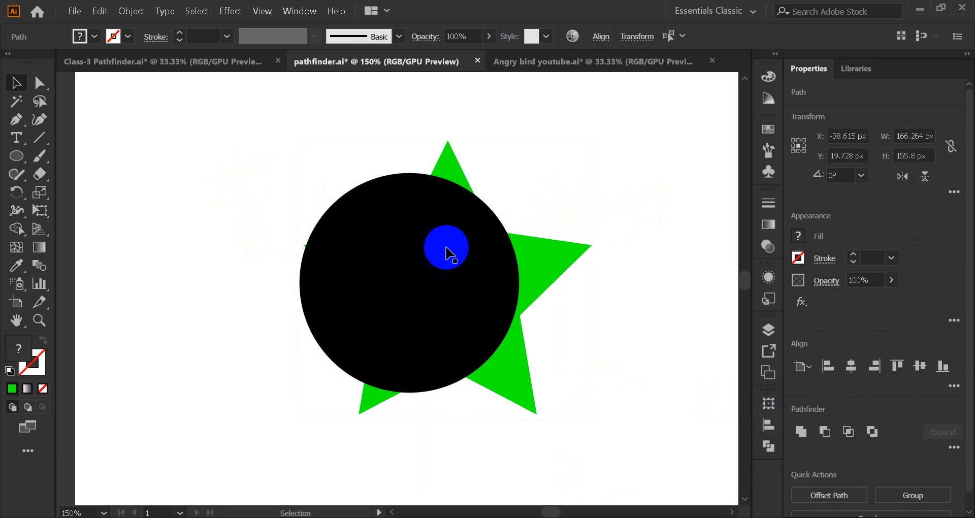
Try moving the large central overlap piece off to the left, undo the move and delete the piece
left_click_drag(448, 293, 187, 213)
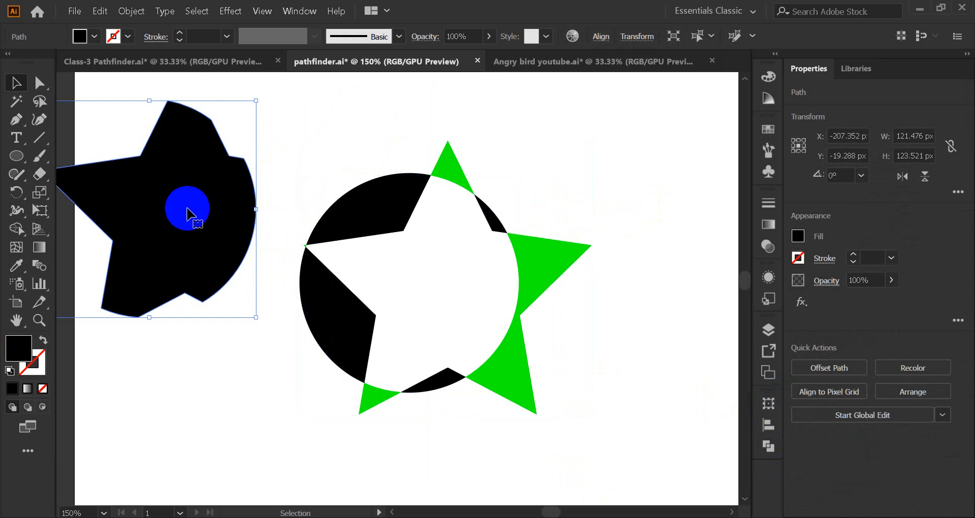
key("ctrl+z")
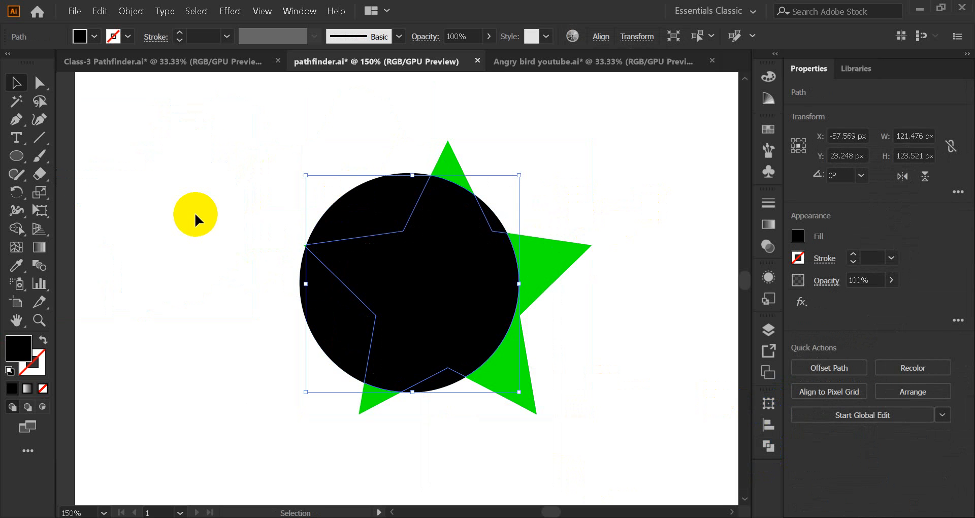
key("Delete")
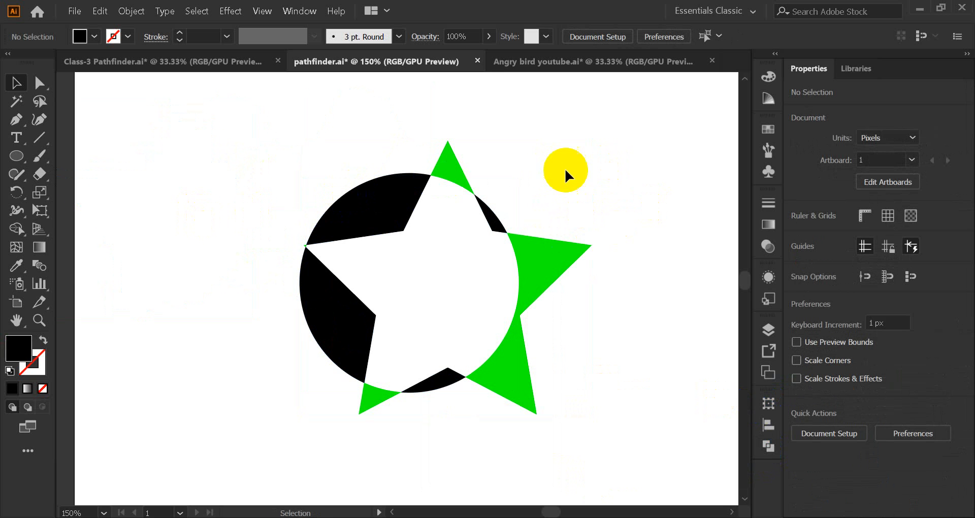
Delete the remaining green star tips and black circle segments
left_click_drag(459, 174, 382, 398)
key("Delete")
left_click(440, 376)
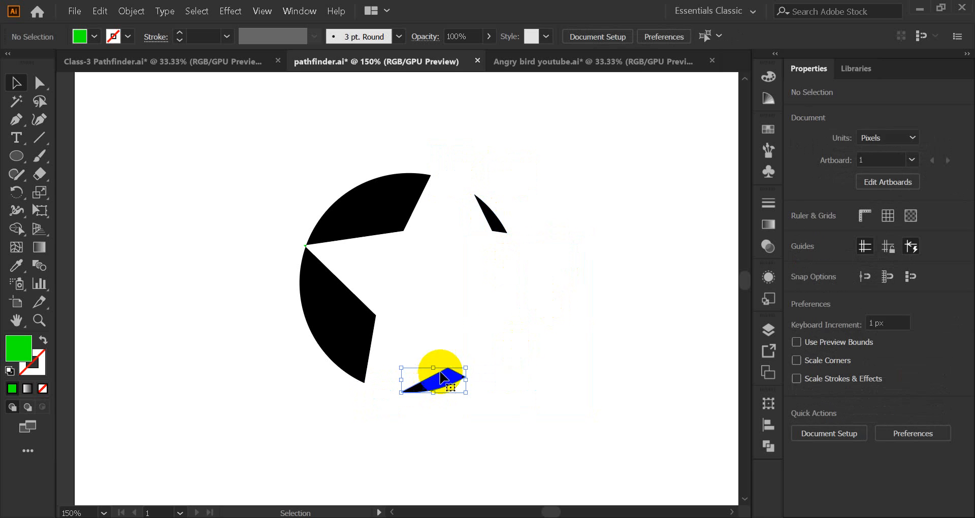
key("Delete")
left_click_drag(479, 188, 537, 267)
key("Delete")
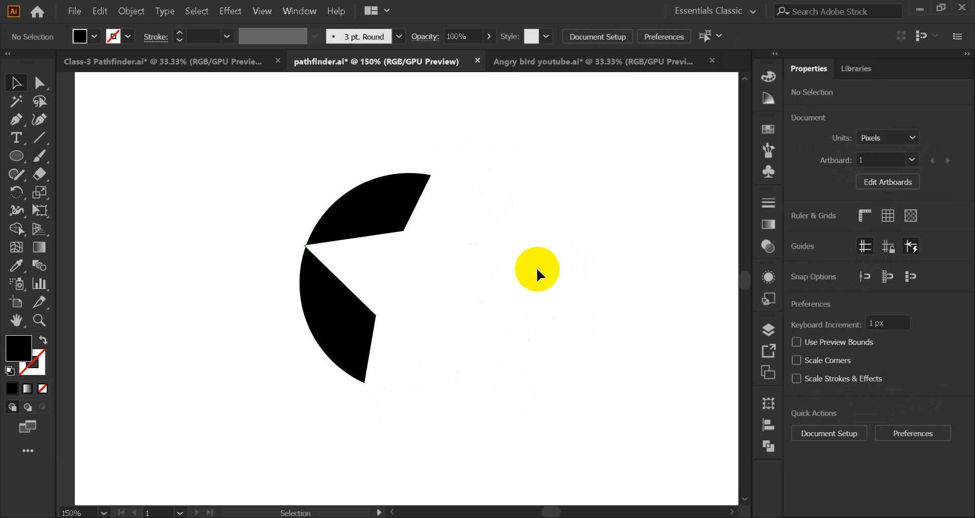
left_click_drag(288, 181, 462, 429)
key("Delete")
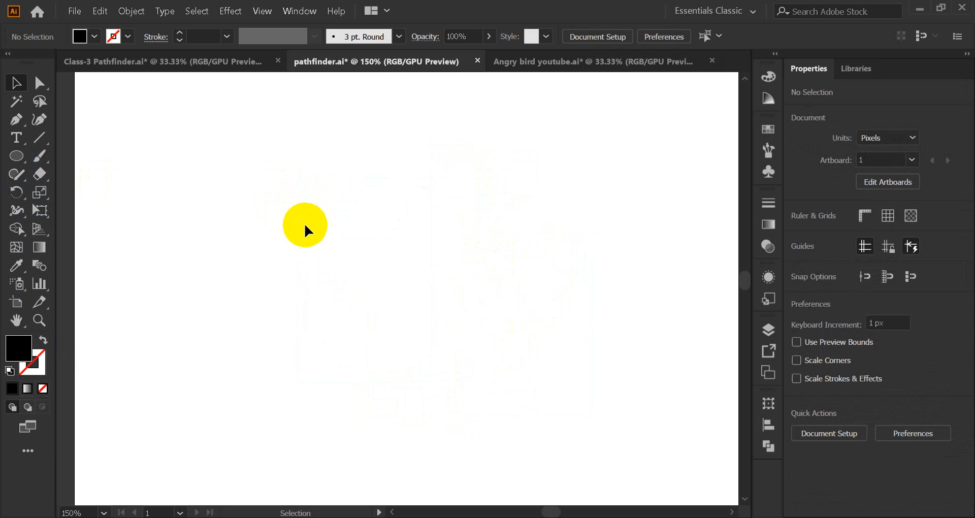
Undo the deletions, the division and the star's last move, back to the whole green star and black circle
key("ctrl+z")
key("ctrl+z")
key("ctrl+z")
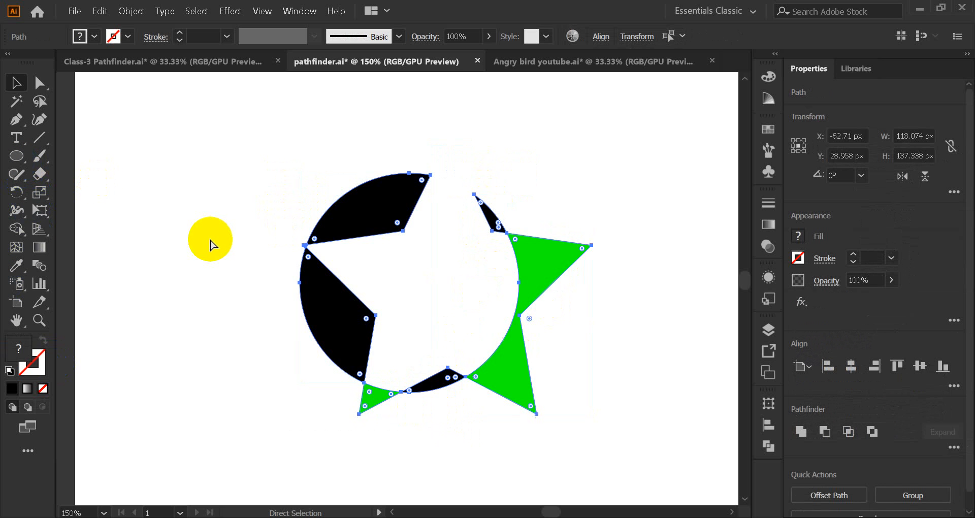
key("ctrl+z")
key("ctrl+z")
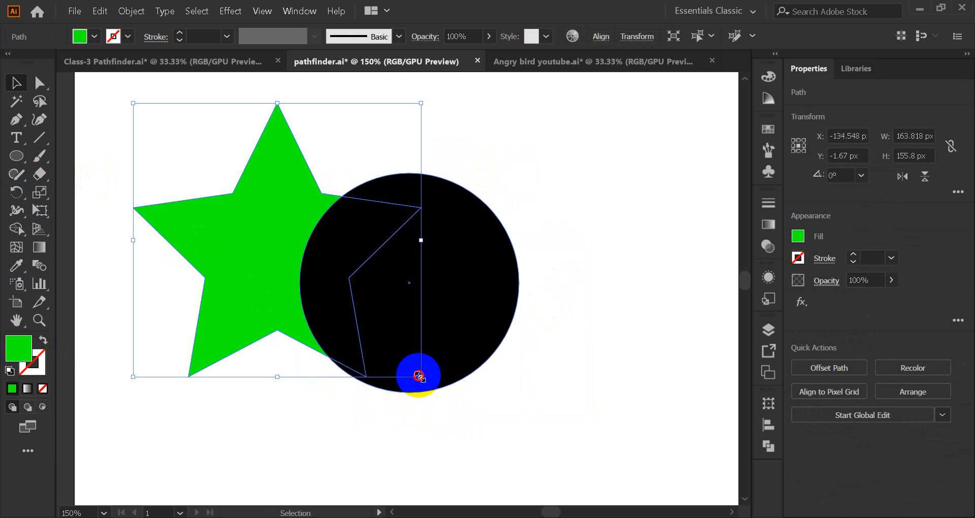
Scale the star down to about 95 px wide and place it entirely within the black circle's outline
left_click_drag(420, 376, 361, 320)
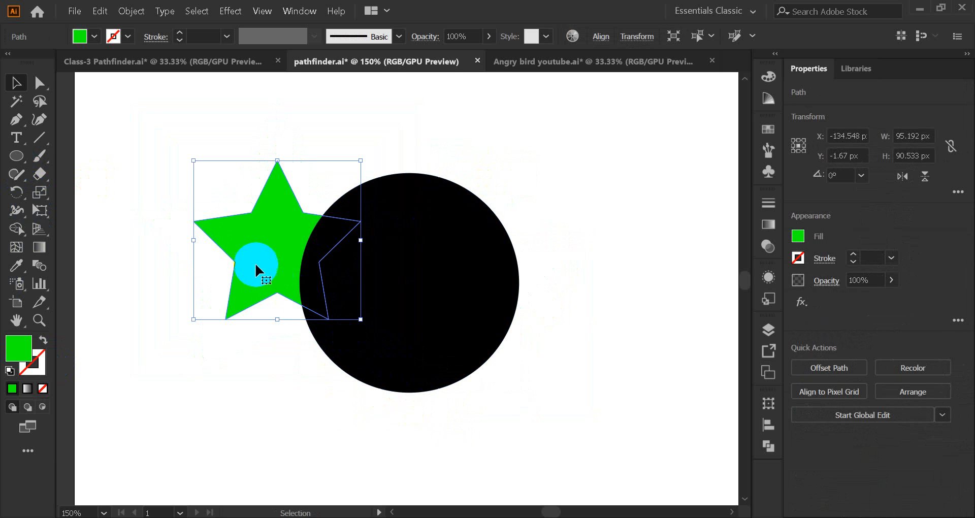
left_click_drag(254, 268, 385, 303)
left_click(539, 250)
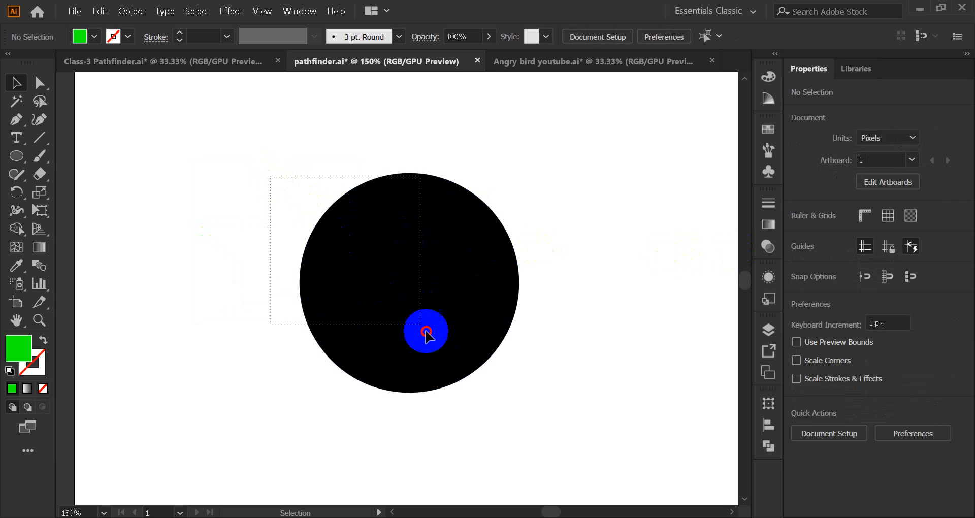
Apply the Divide pathfinder to the small star and black circle, then ungroup the result and deselect it
left_click(447, 363)
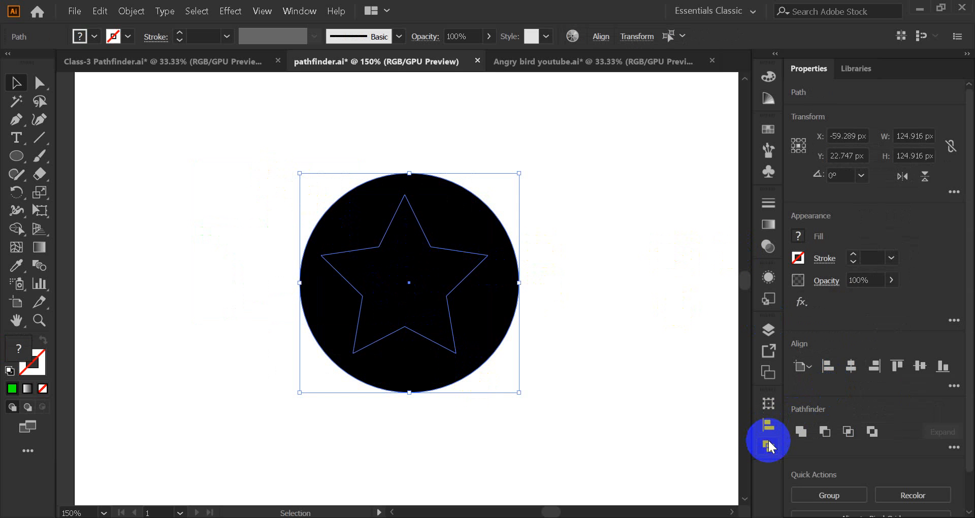
left_click(593, 477)
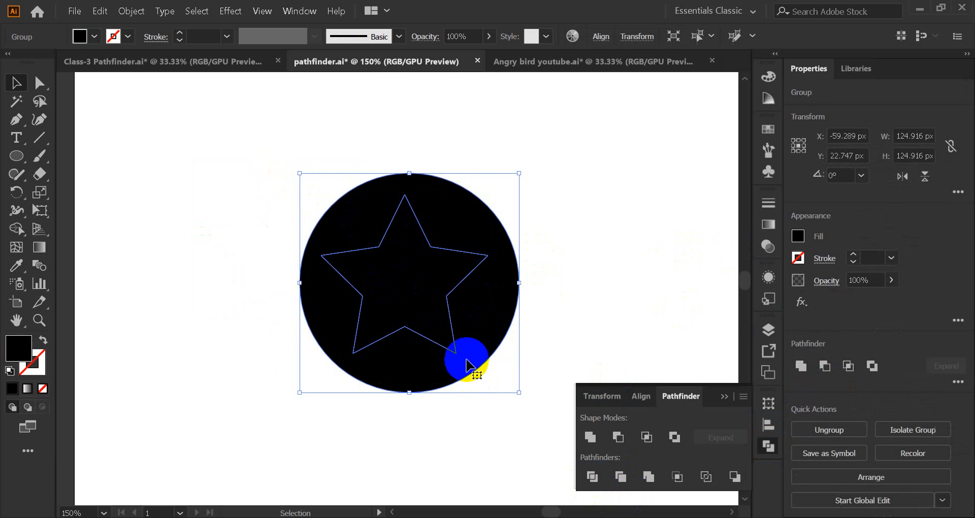
right_click(389, 275)
left_click(437, 386)
left_click(544, 307)
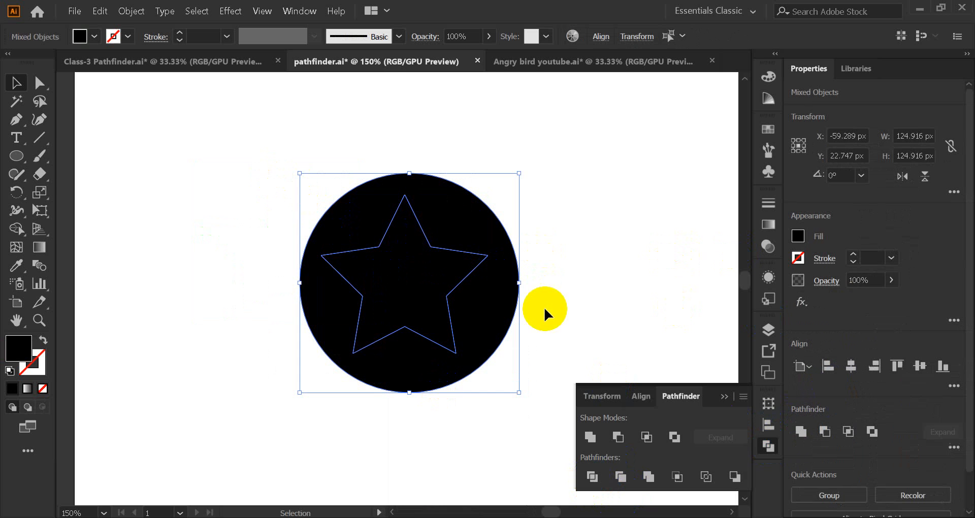
Move the star piece out of the divided black circle to expose the cutout, then delete the piece
double_click(422, 285)
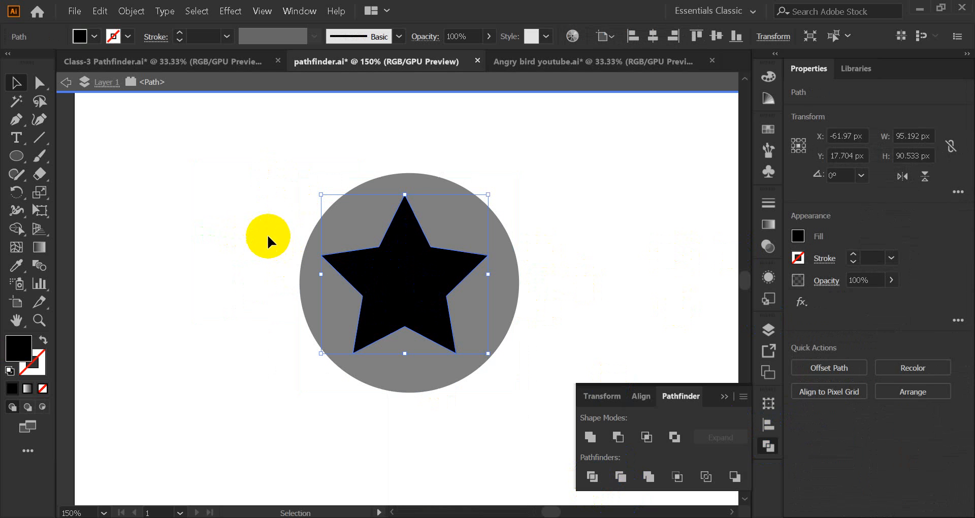
double_click(571, 208)
left_click(399, 296)
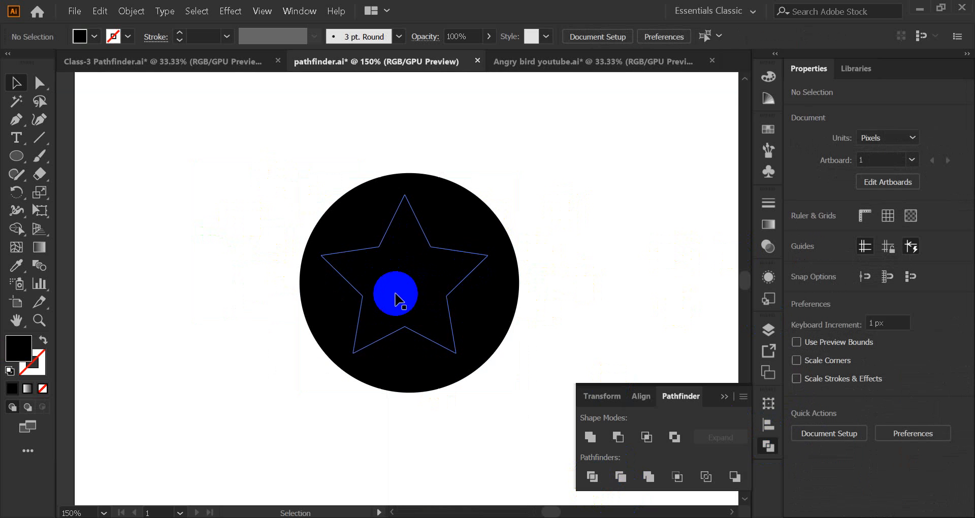
left_click_drag(399, 295, 206, 228)
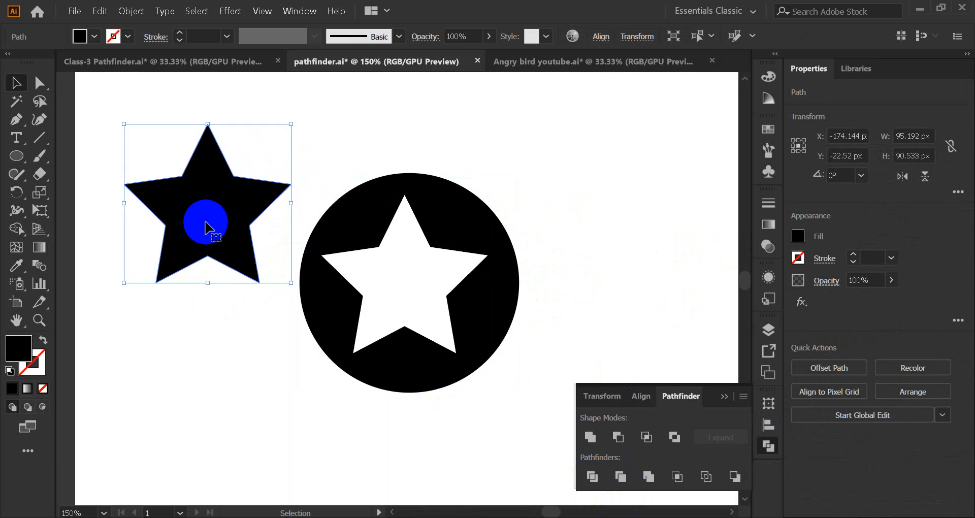
key("Delete")
Reposition the circle with the star cutout, fill it with dark navy blue, and deselect it
left_click_drag(497, 330, 422, 302)
left_click(768, 129)
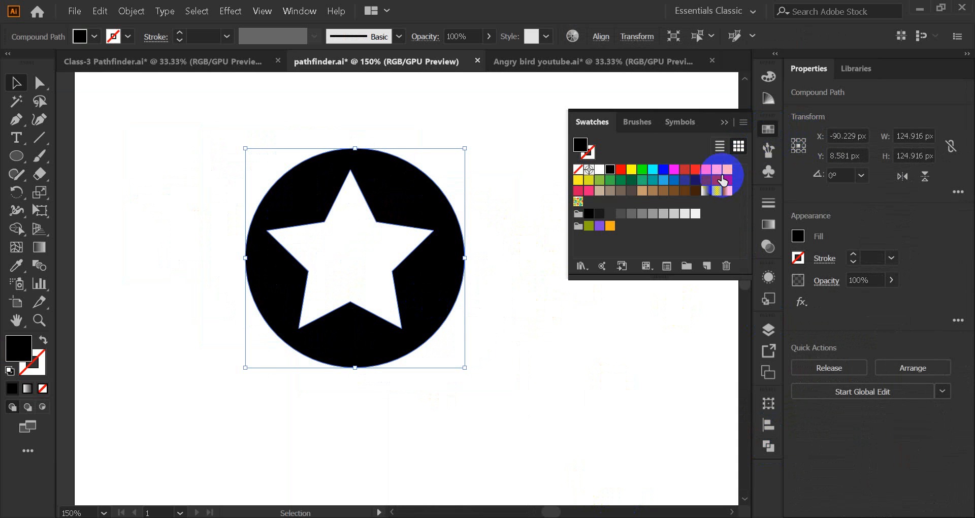
left_click(653, 170)
left_click(670, 171)
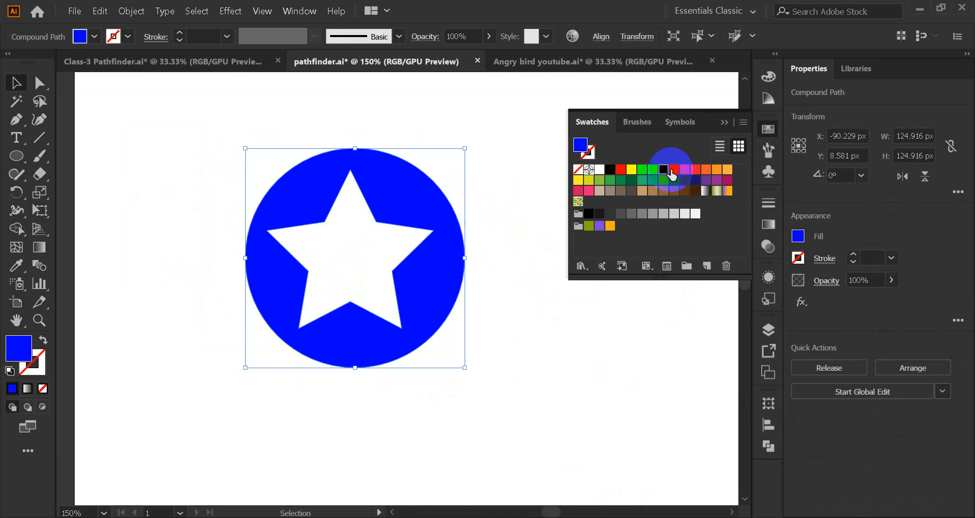
left_click(686, 171)
left_click(687, 181)
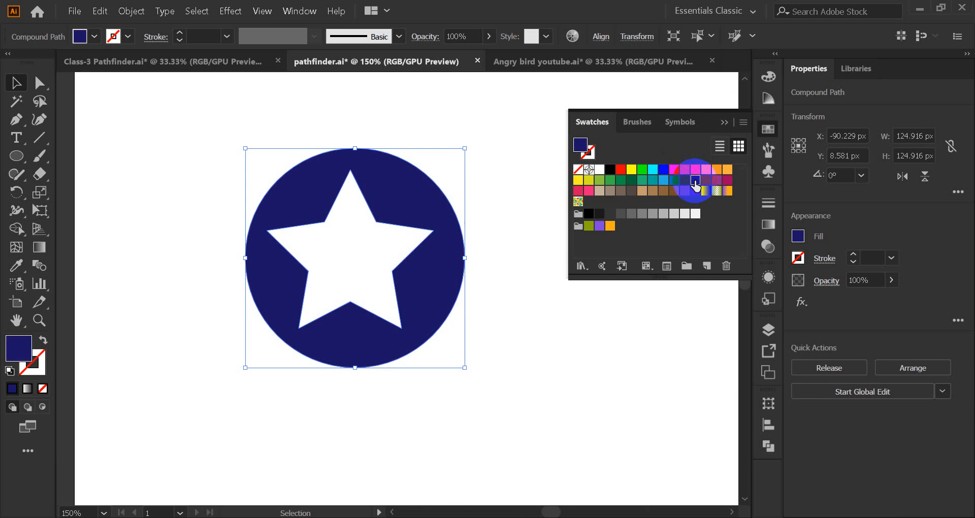
left_click(723, 123)
left_click(569, 221)
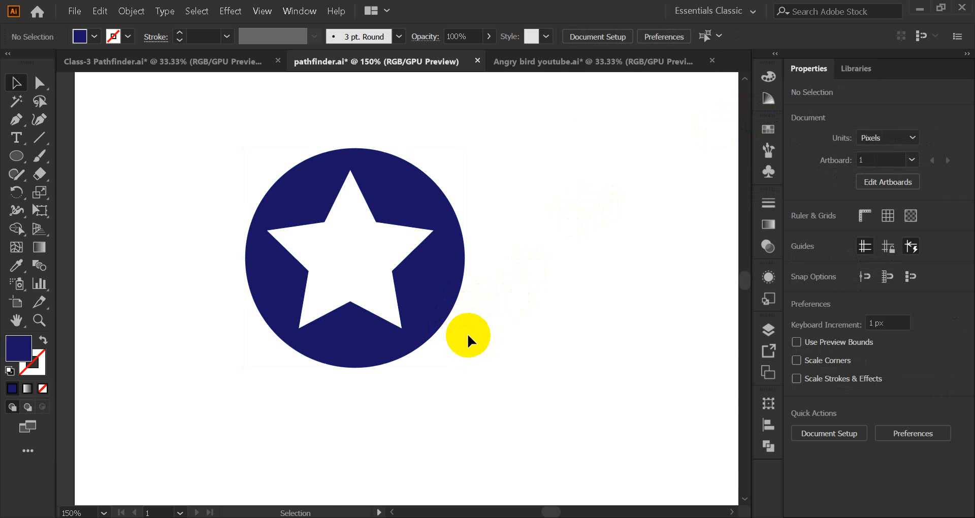
Delete the navy circle and duplicate the red and black rounded squares from under TRIM into the space under DIVIDE
scroll(459, 327, "down", 3)
left_click_drag(376, 298, 449, 367)
key("Delete")
left_click(655, 329)
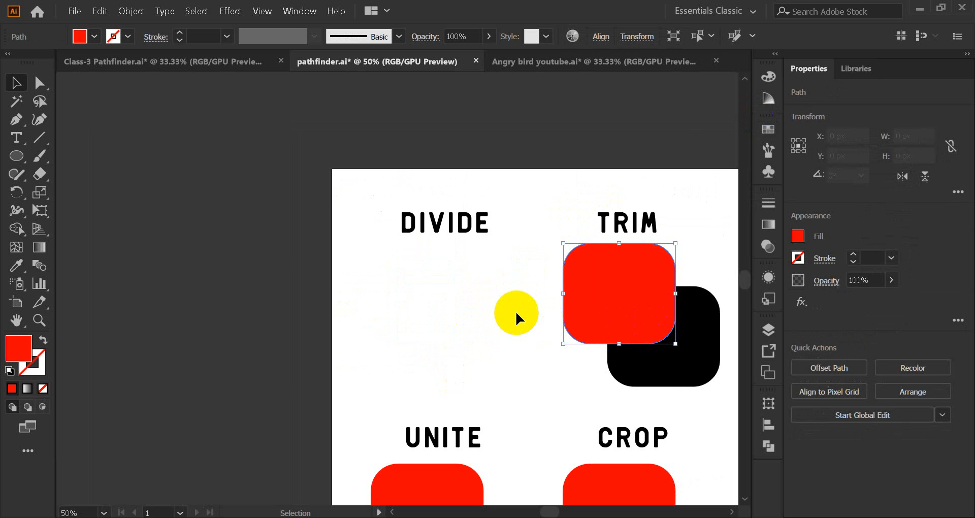
left_click_drag(523, 305, 466, 378)
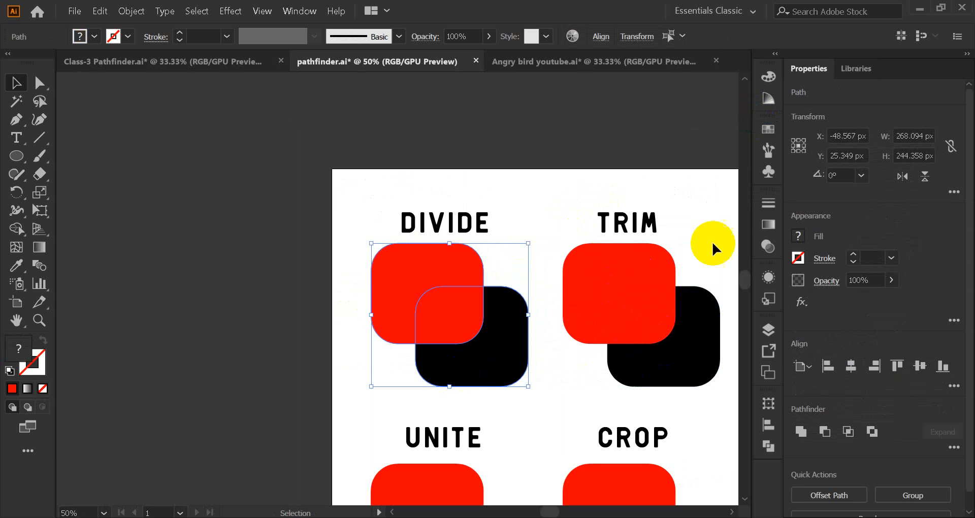
Apply the Divide pathfinder to the two rounded squares under DIVIDE, then ungroup the result and deselect it
left_click(763, 450)
left_click(762, 450)
left_click(769, 446)
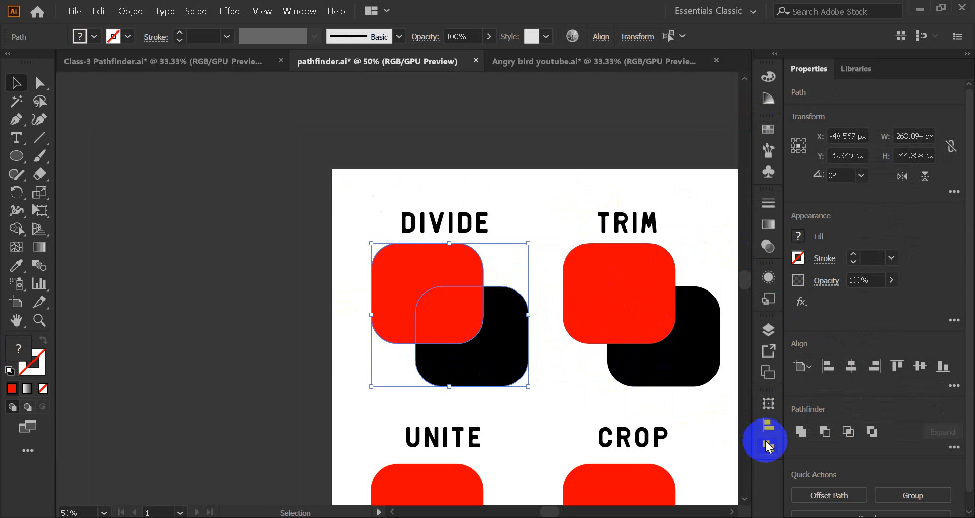
left_click(592, 476)
right_click(431, 305)
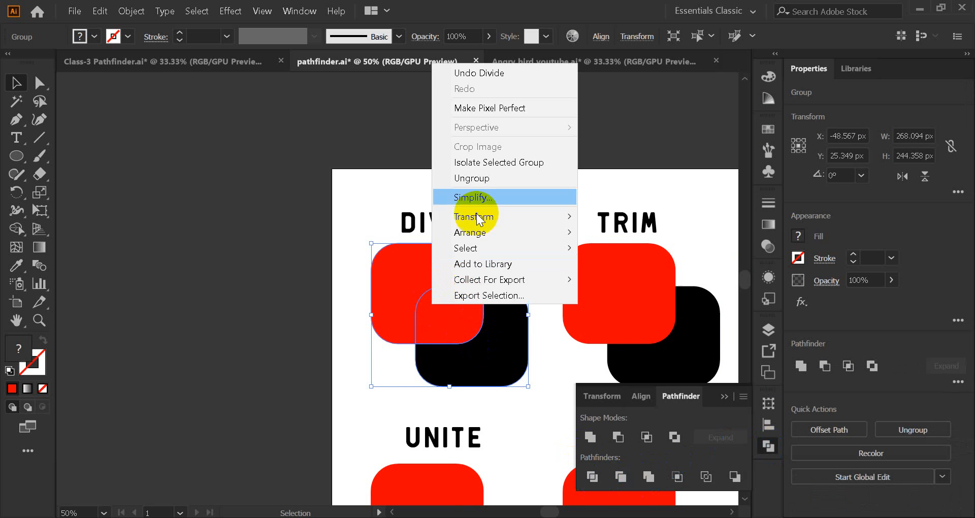
left_click(483, 174)
left_click(570, 178)
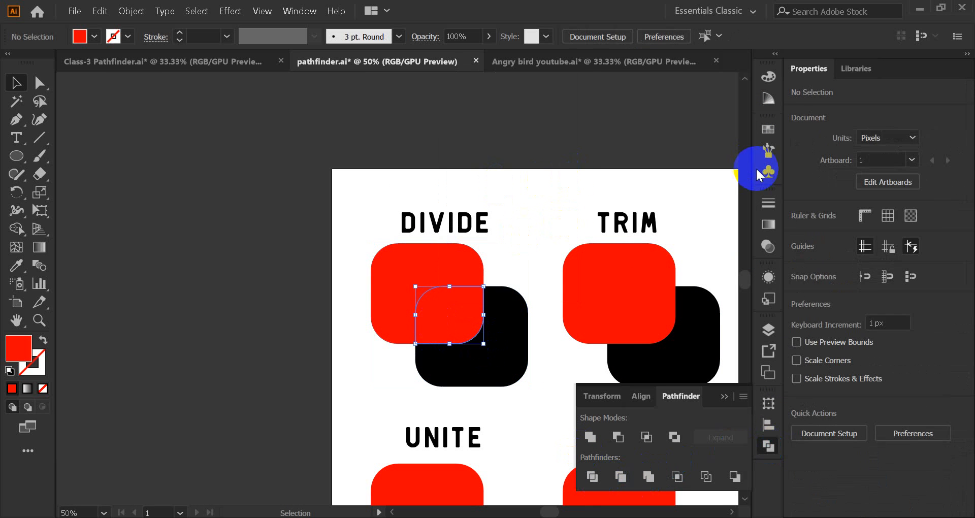
Fill the overlap piece of the divided rounded squares with green
left_click(768, 129)
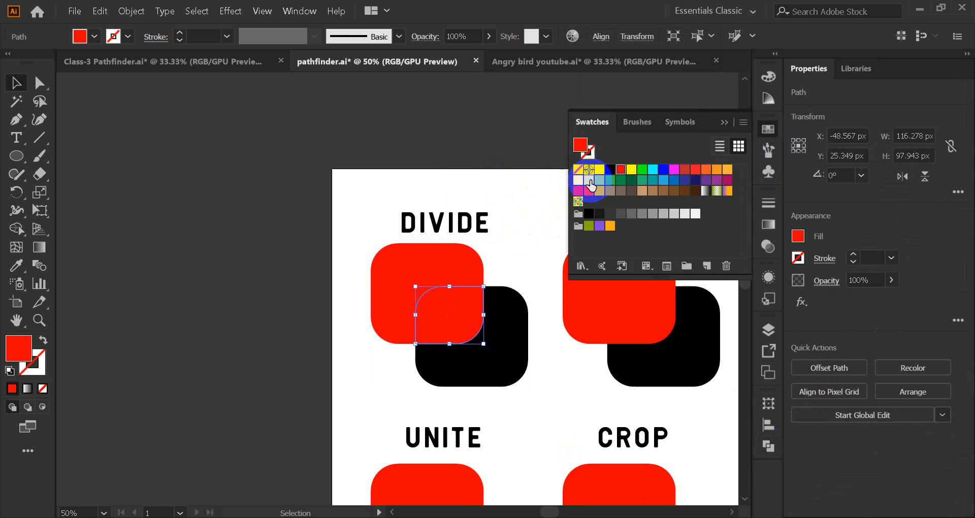
left_click(652, 170)
left_click(726, 121)
left_click(679, 211)
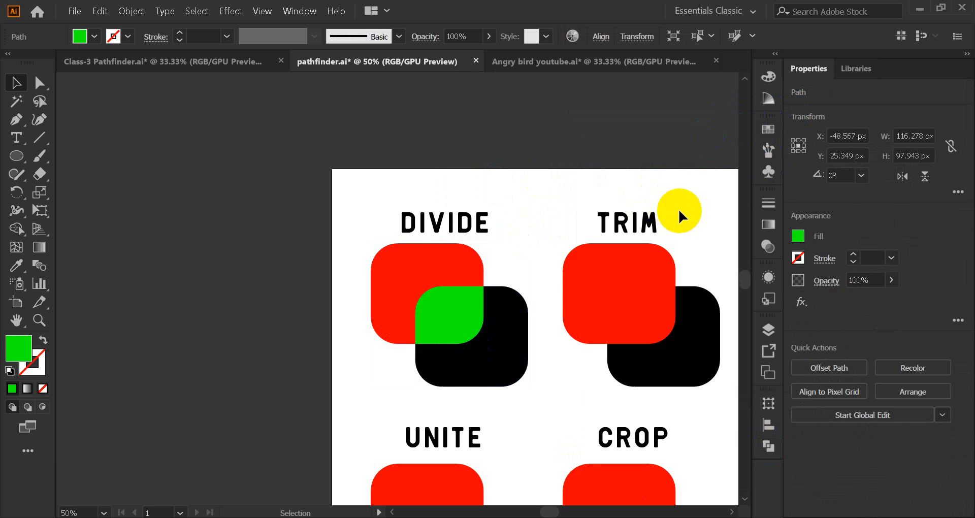
Select the red and black rounded squares under UNITE and merge them with the Unite shape mode
left_click_drag(712, 239, 554, 176)
left_click_drag(375, 344, 479, 247)
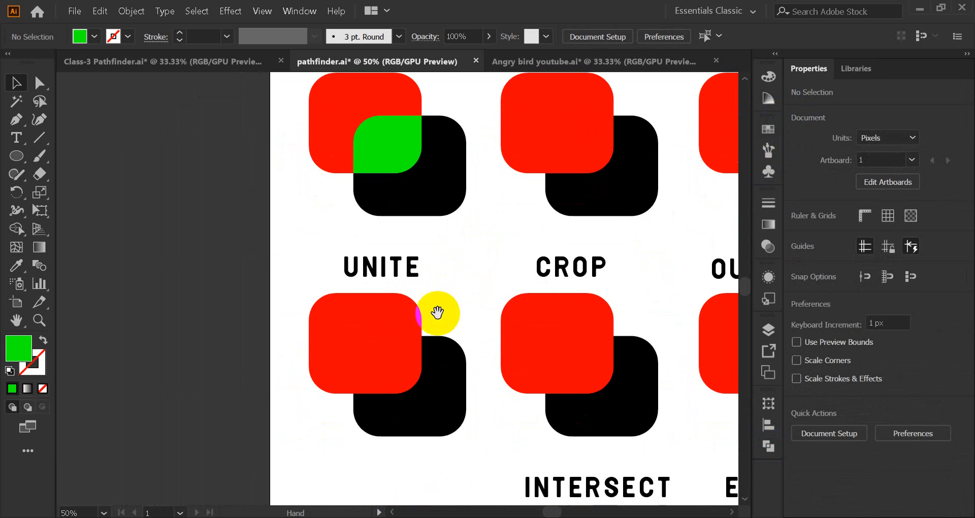
scroll(387, 344, "up", 2)
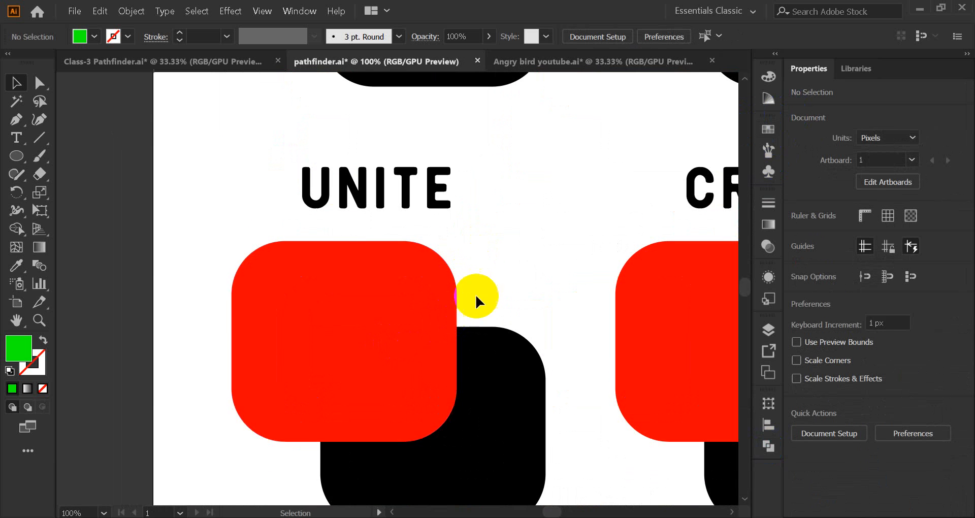
scroll(477, 296, "down", 1)
scroll(477, 303, "down", 1)
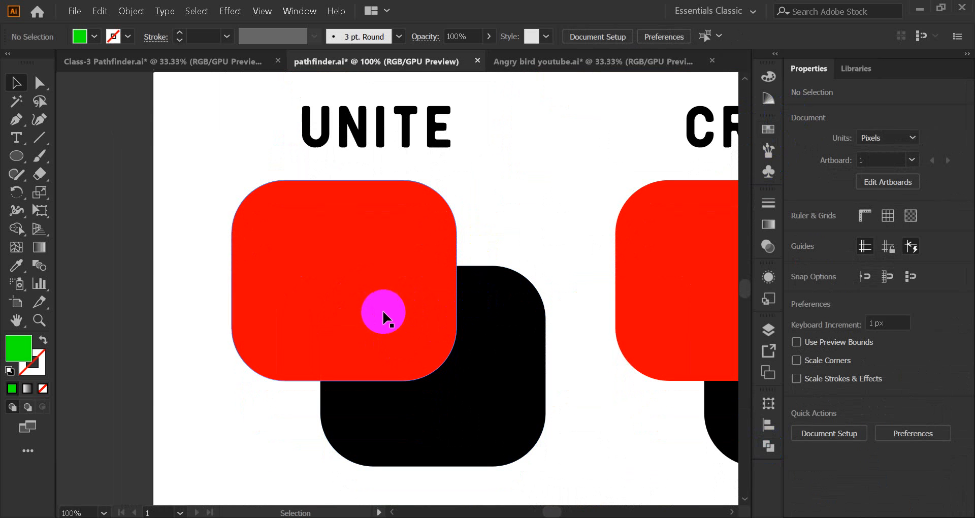
left_click_drag(201, 247, 528, 448)
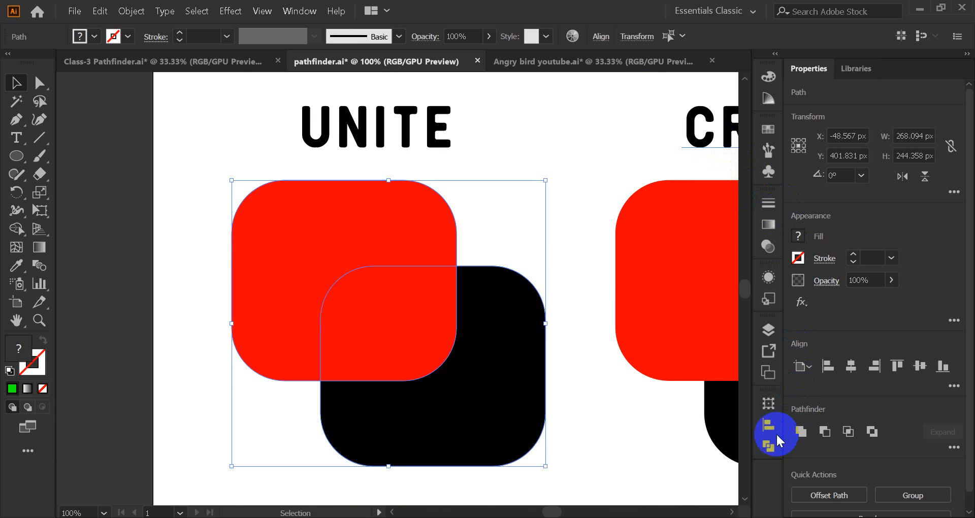
left_click(767, 447)
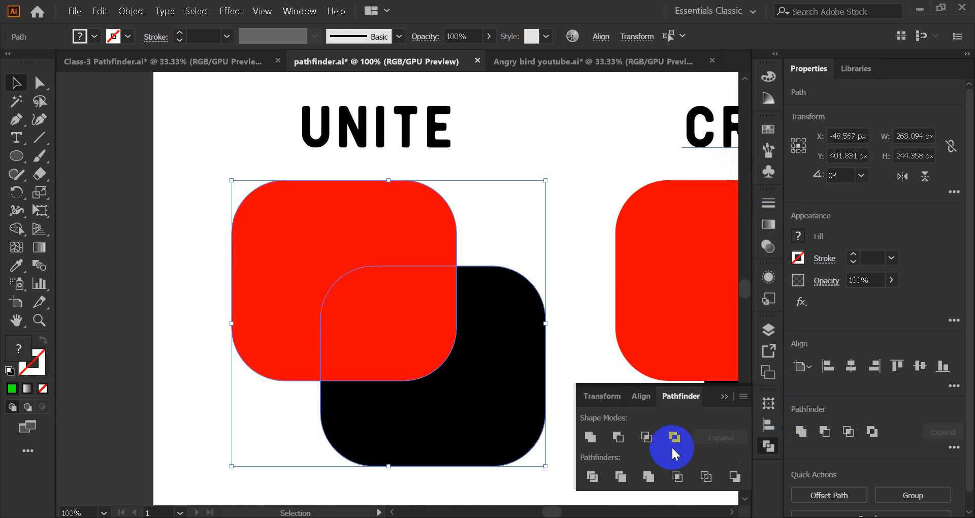
left_click(590, 437)
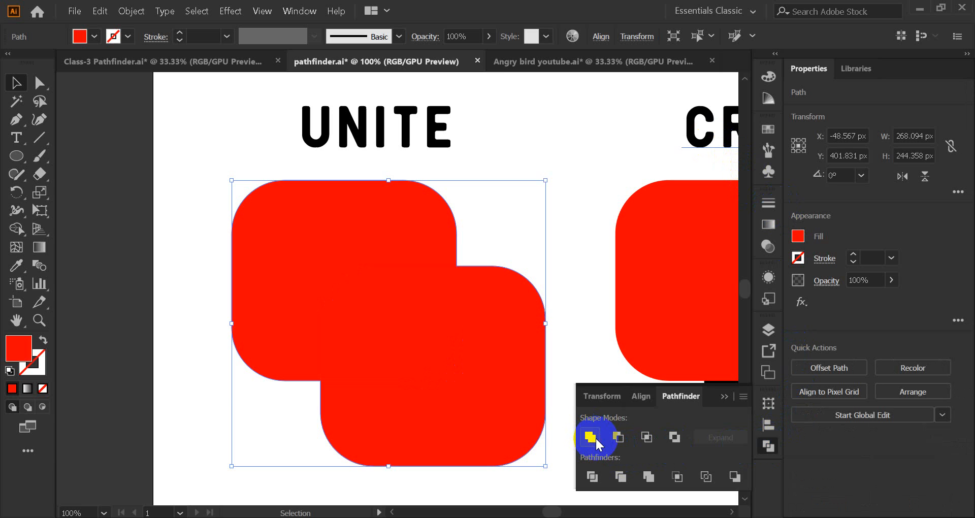
left_click(159, 370)
Shift the united shape slightly and check its context options for a way to ungroup it
left_click(375, 303)
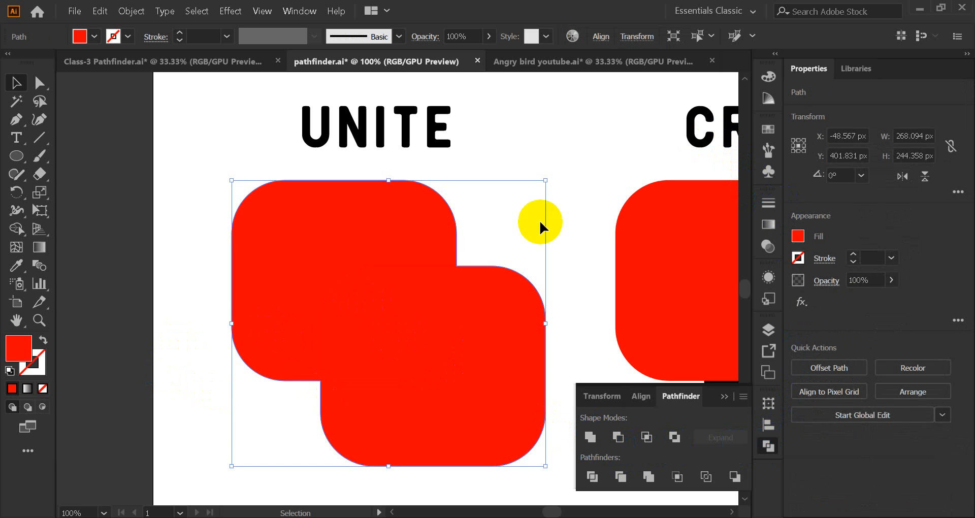
left_click_drag(441, 332, 355, 380)
right_click(374, 337)
left_click(544, 126)
right_click(355, 380)
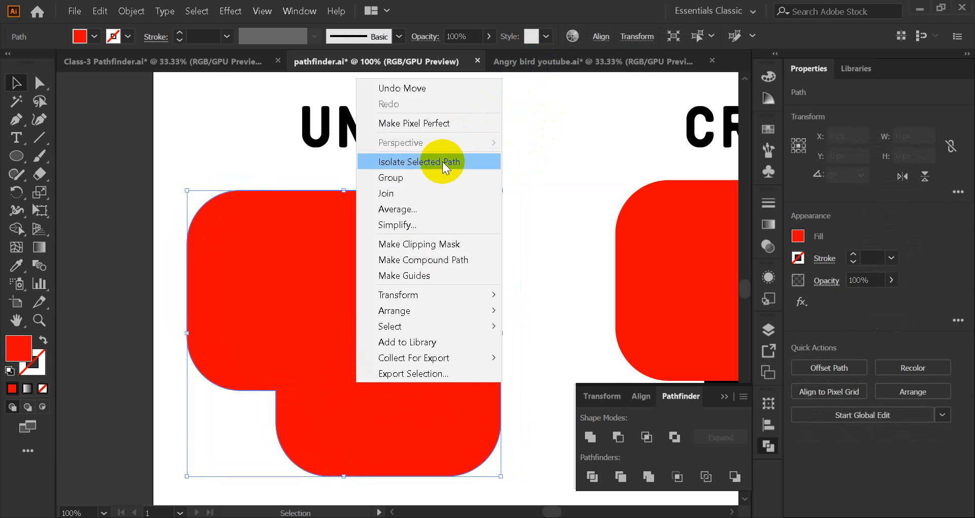
left_click(505, 206)
left_click(407, 416)
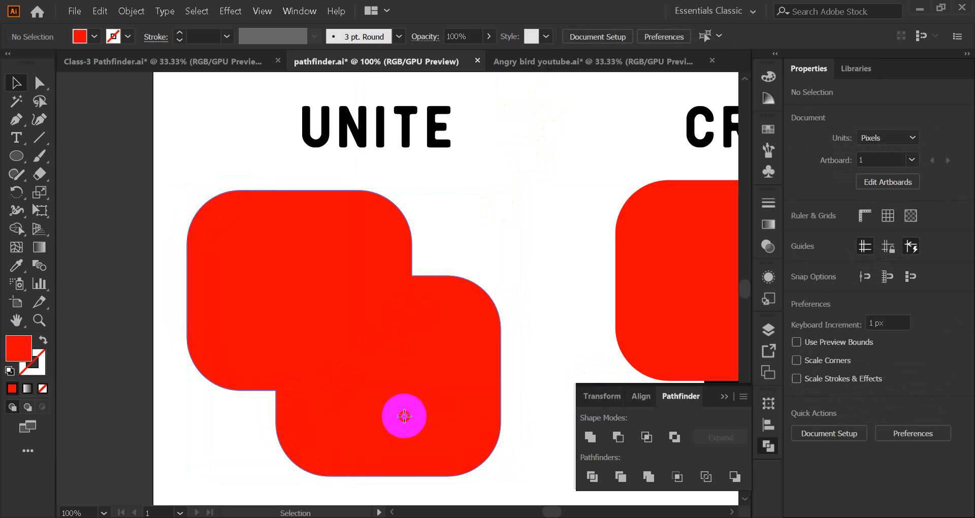
left_click_drag(370, 358, 391, 345)
left_click(510, 234)
left_click(431, 325)
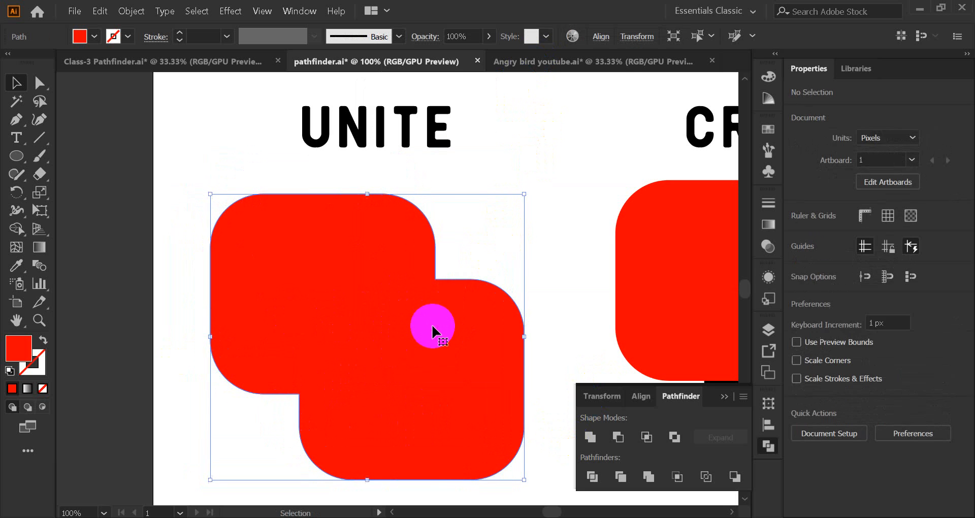
Delete the united shape and draw a red five-pointed star about 137 px wide in the empty area
key("Delete")
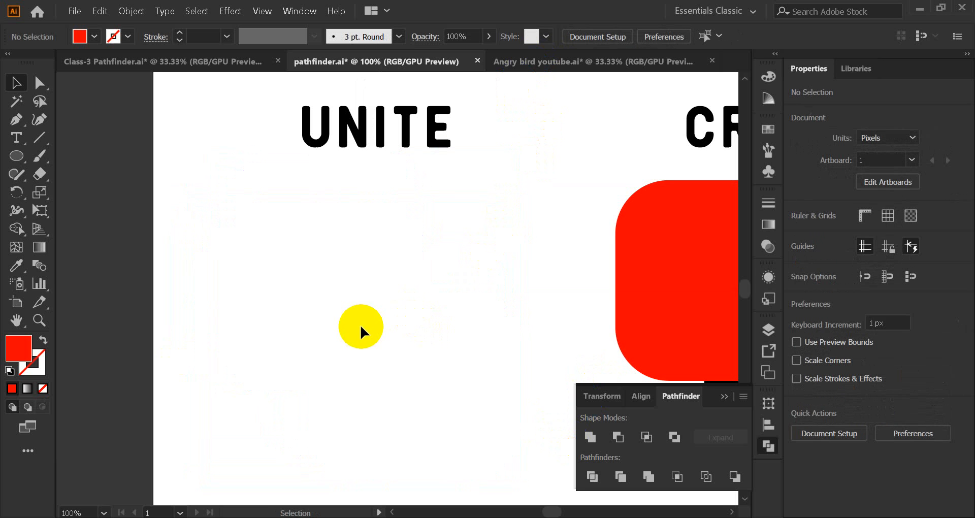
key("ctrl+equal")
key("ctrl+equal")
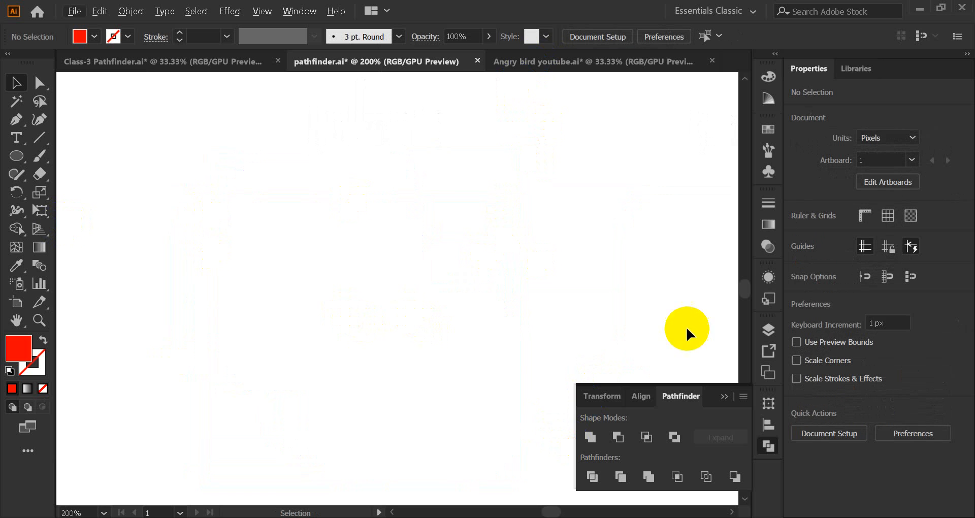
left_click(724, 395)
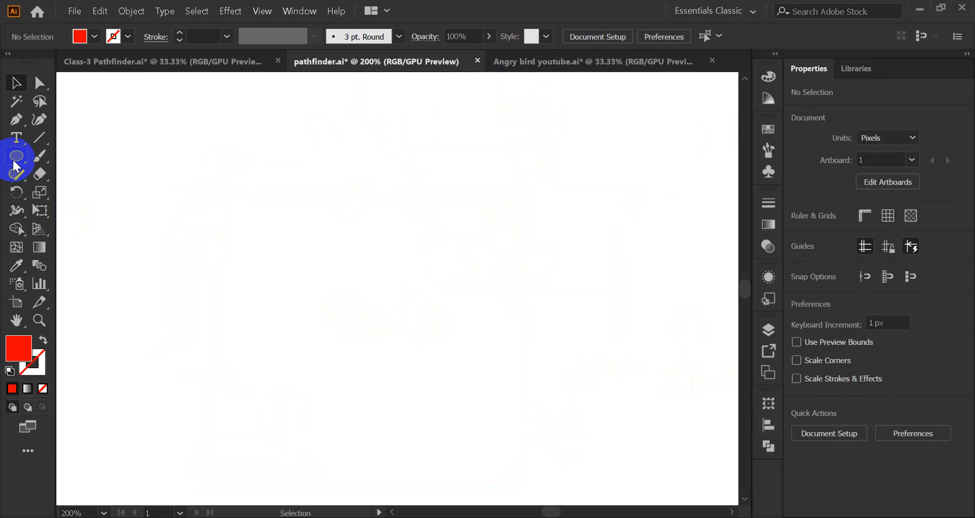
left_click_drag(16, 161, 89, 227)
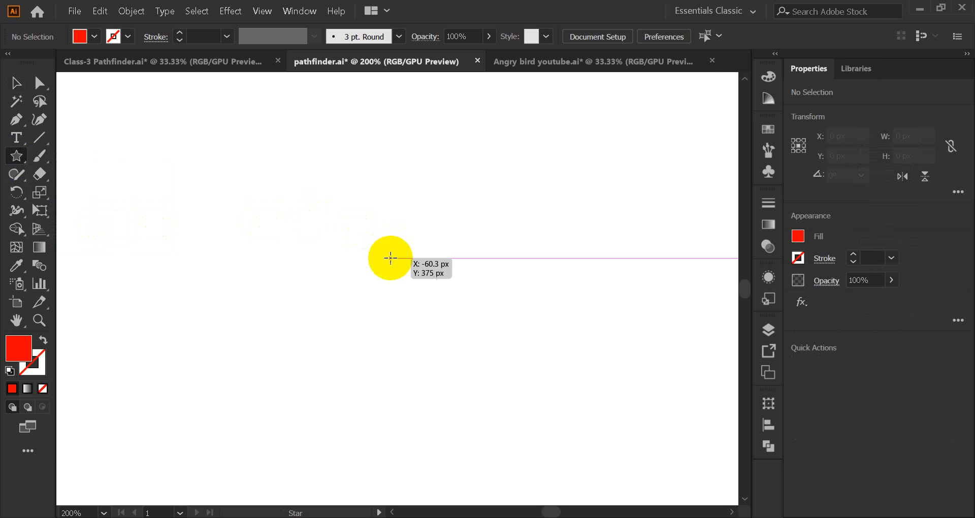
left_click_drag(385, 264, 487, 397)
left_click(15, 83)
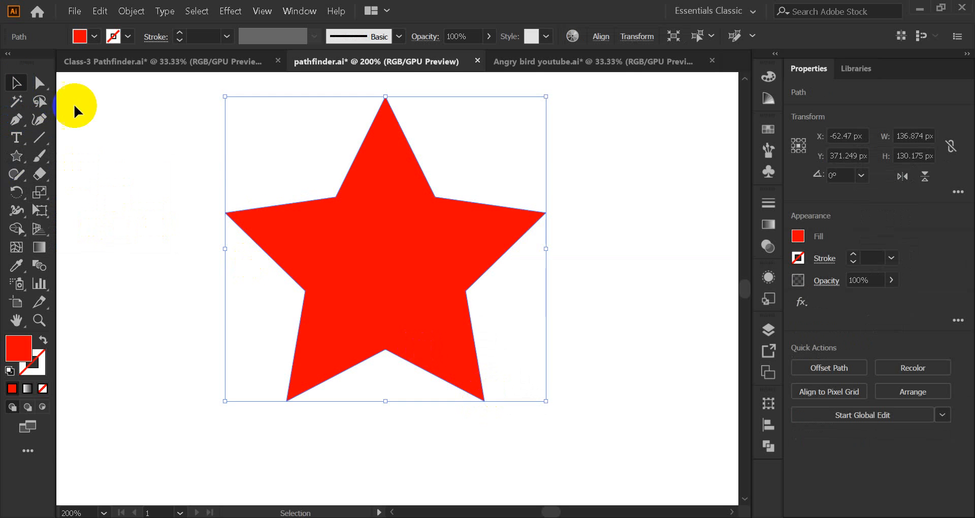
Copy the red star, paste the copy in front, and rotate it so its points fall between the original's
left_click(356, 258)
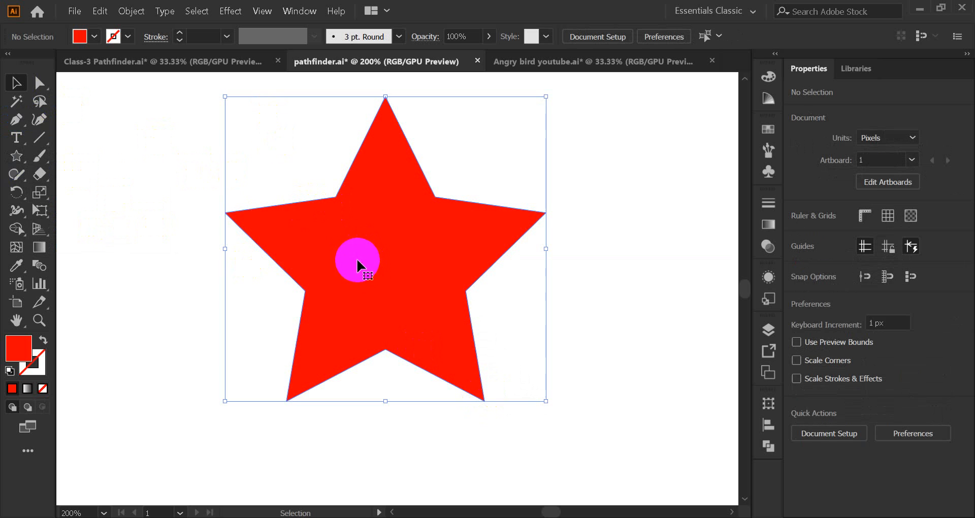
left_click(101, 11)
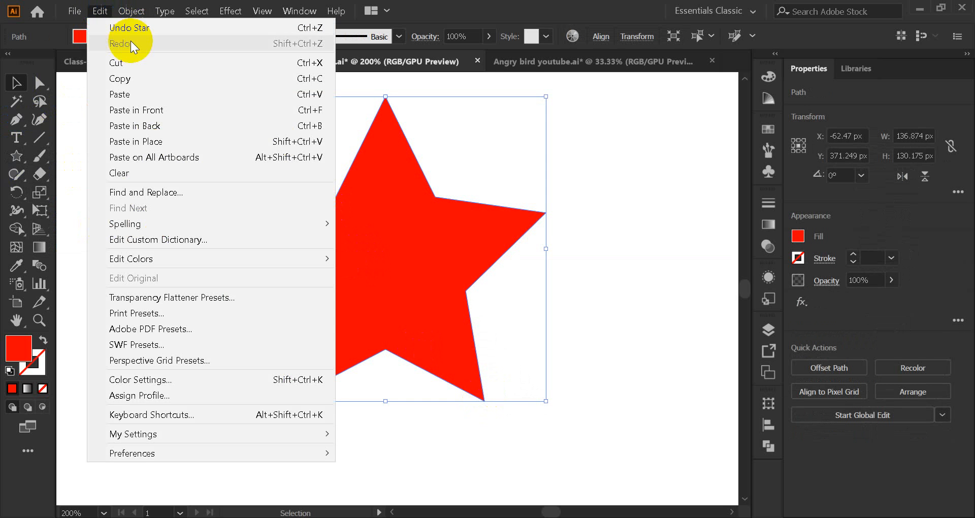
left_click(141, 75)
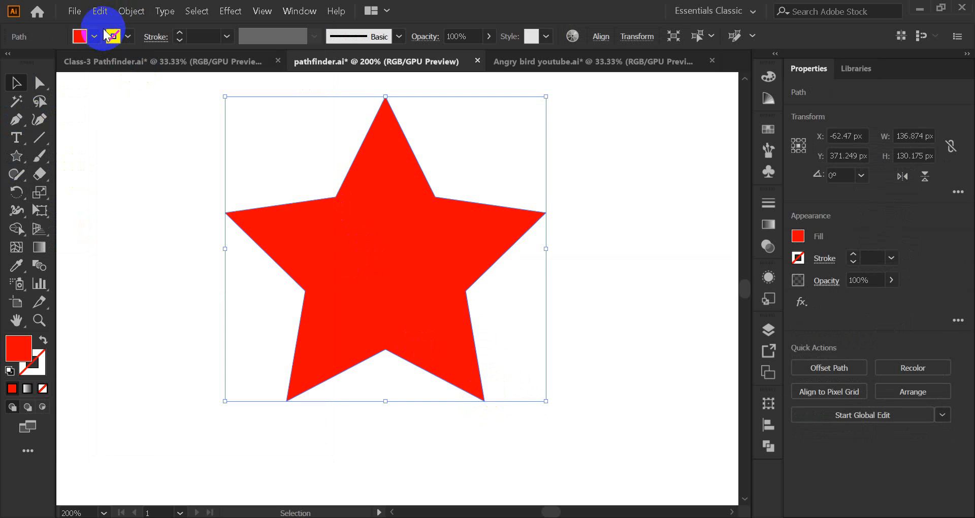
left_click(100, 12)
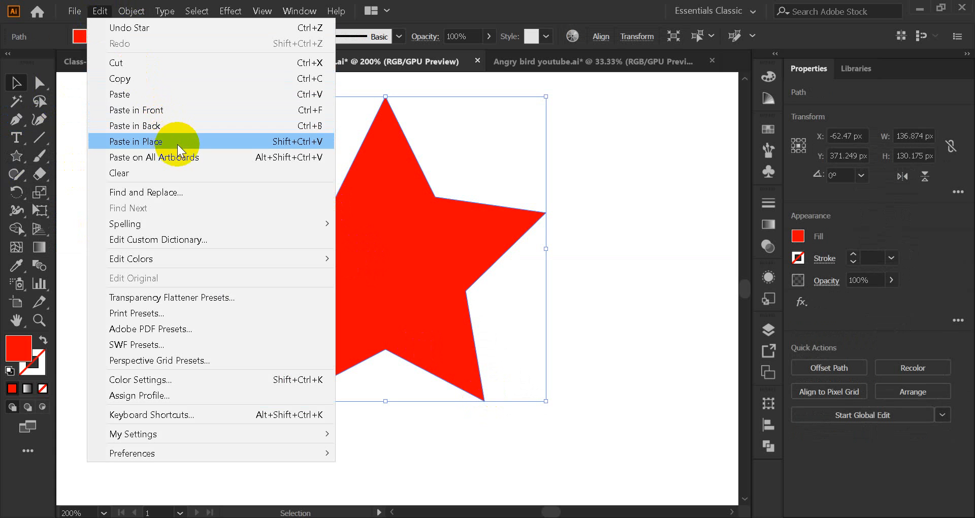
left_click(152, 111)
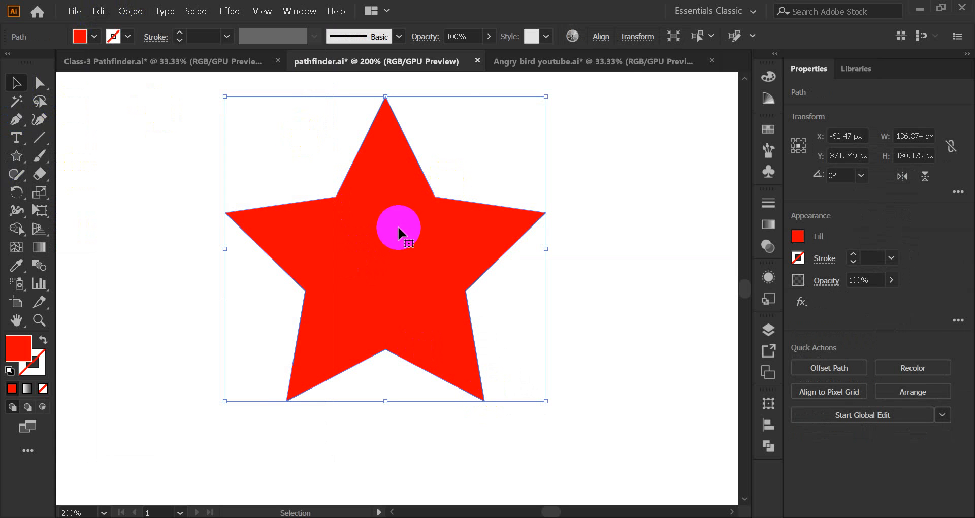
left_click_drag(547, 405, 602, 285)
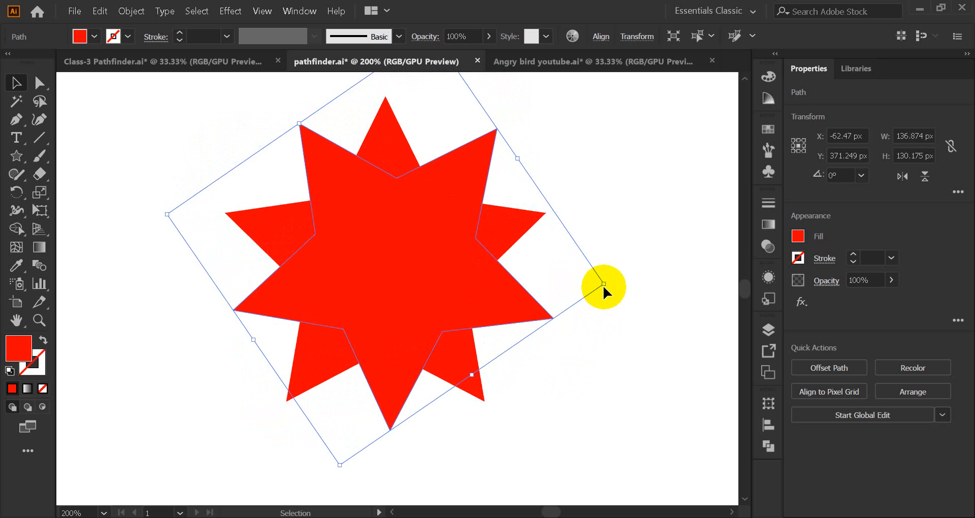
Select the two overlapping red stars individually and together to examine their separate outlines
left_click(620, 333)
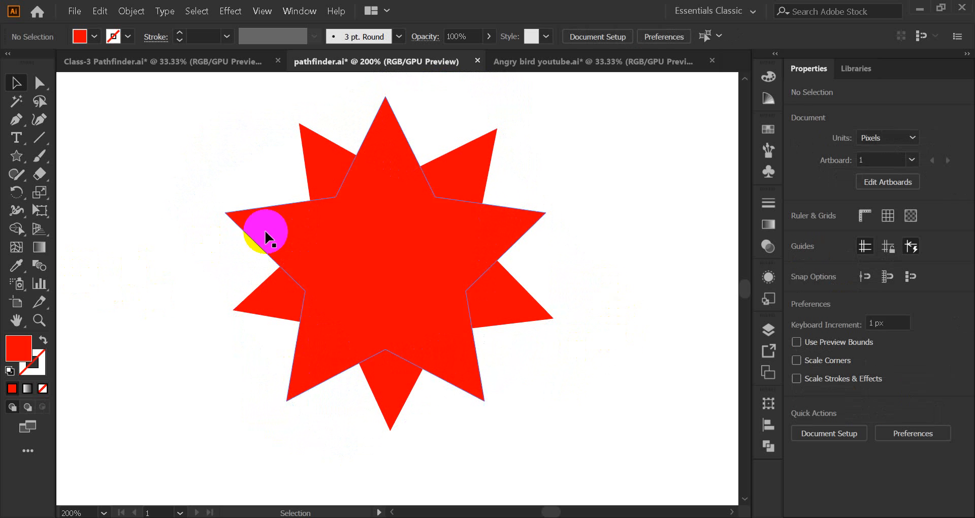
left_click(413, 288)
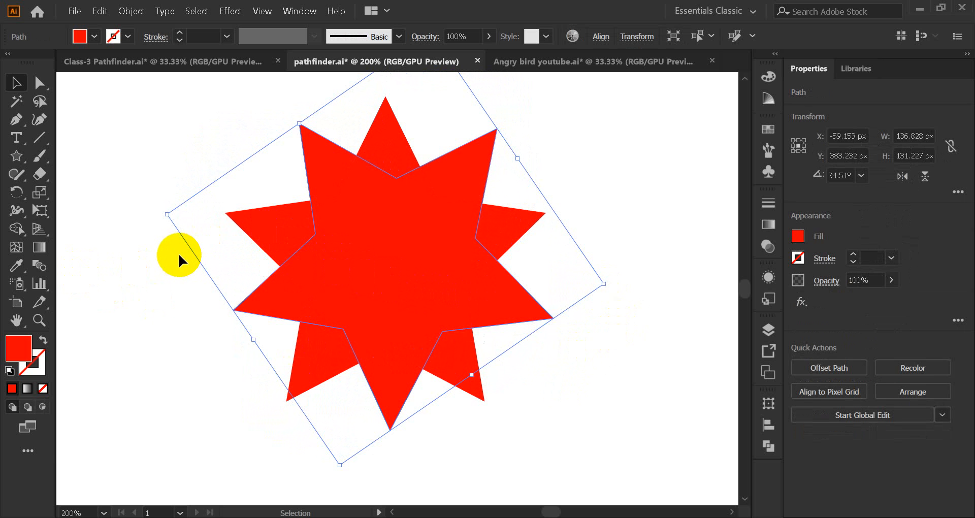
left_click(151, 285)
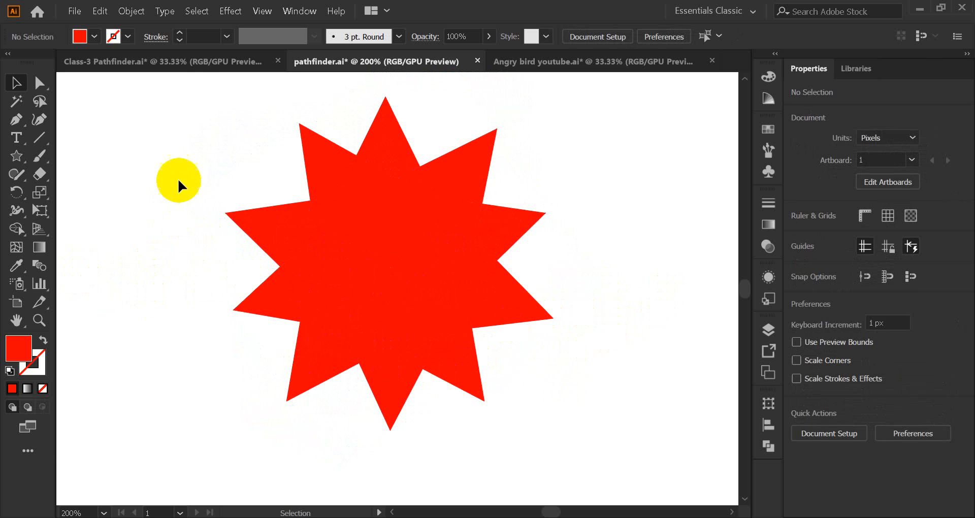
left_click_drag(510, 339, 563, 405)
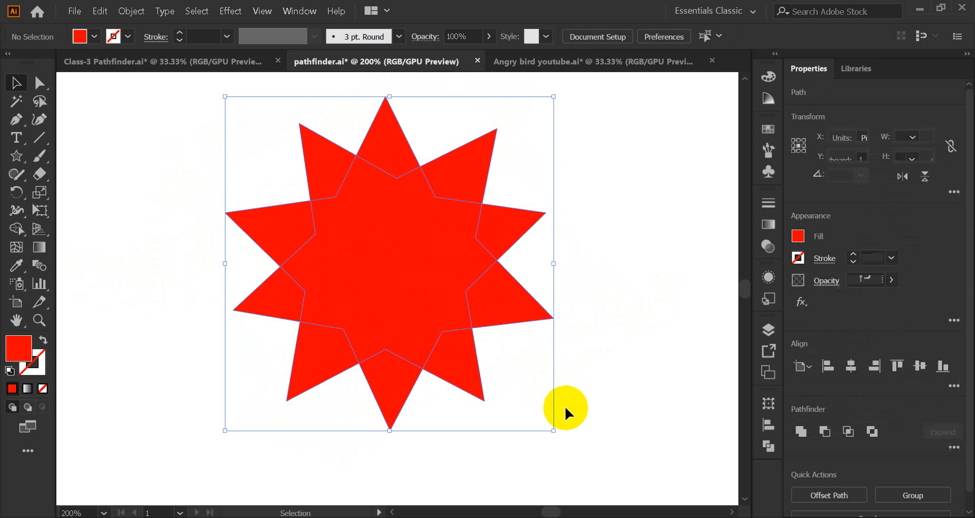
left_click(563, 405)
left_click_drag(230, 169, 377, 265)
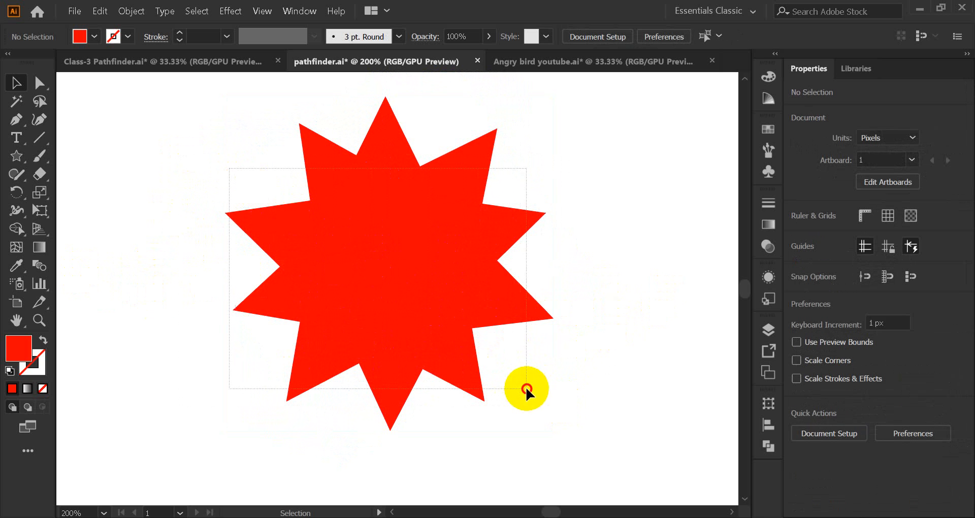
left_click_drag(527, 388, 528, 389)
left_click(402, 283)
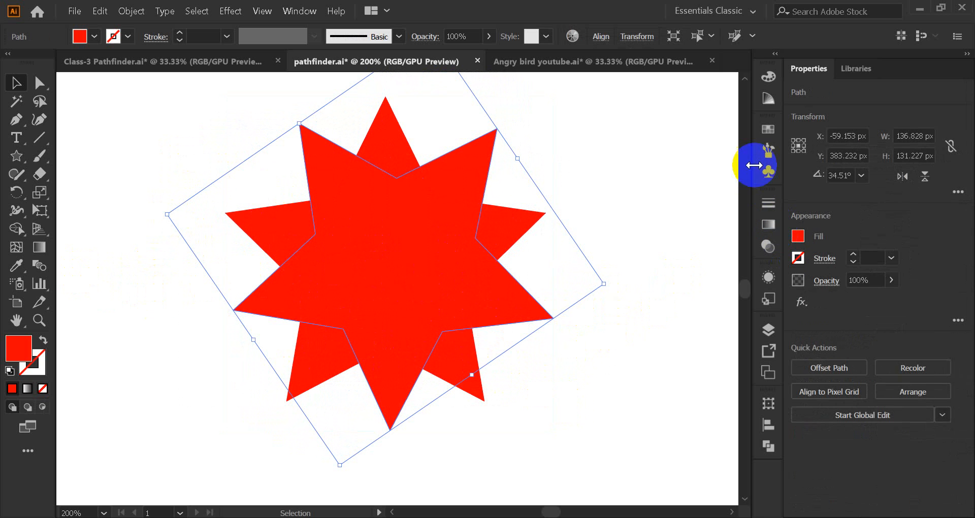
Fill the rotated front star with black from the swatches
left_click(769, 129)
left_click(611, 171)
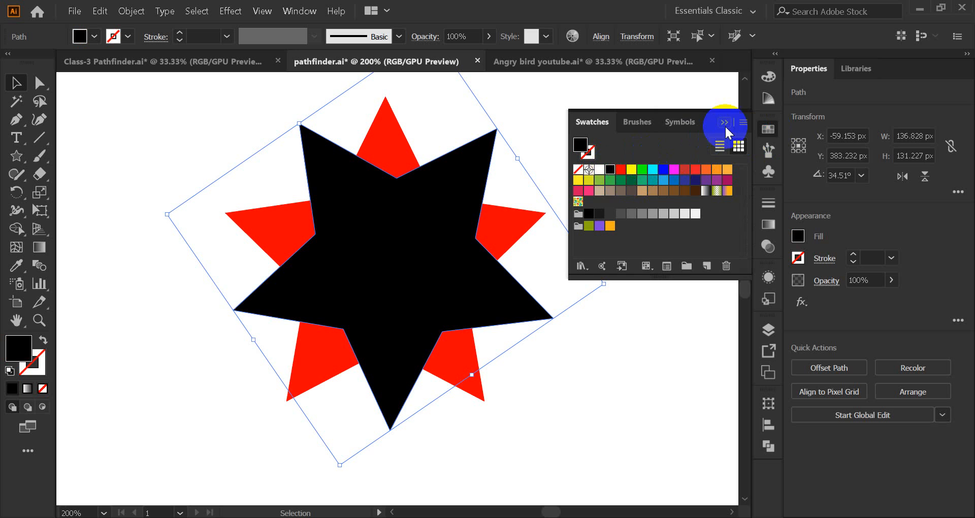
left_click(724, 123)
left_click(662, 167)
Select the red and black stars and merge them with the Unite shape mode
left_click_drag(205, 163, 498, 382)
left_click(763, 453)
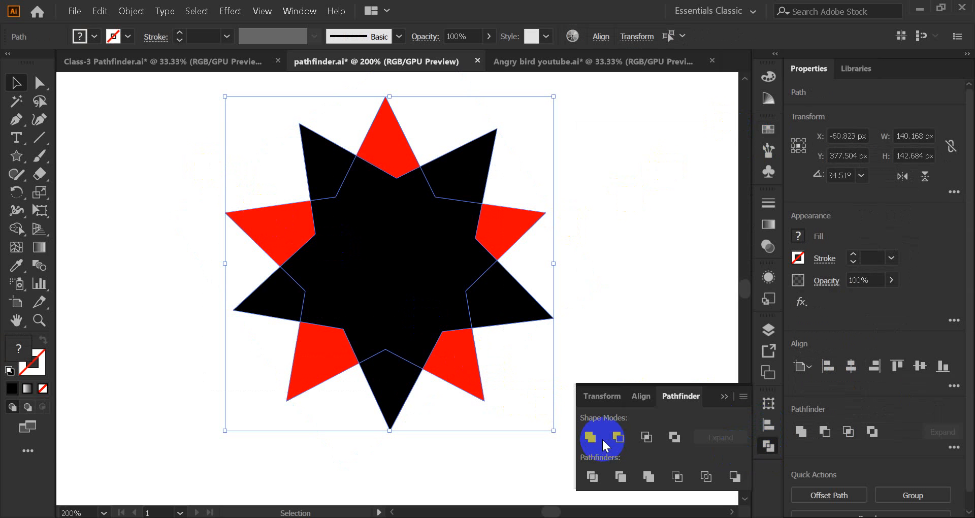
left_click(589, 438)
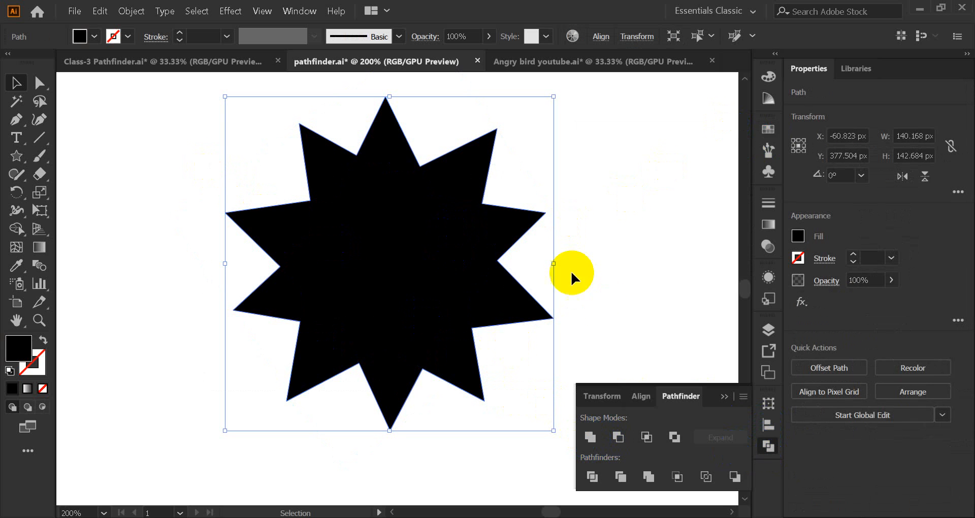
left_click(724, 397)
left_click(582, 319)
Select and deselect the united ten-pointed star to examine its single continuous outline
left_click(406, 269)
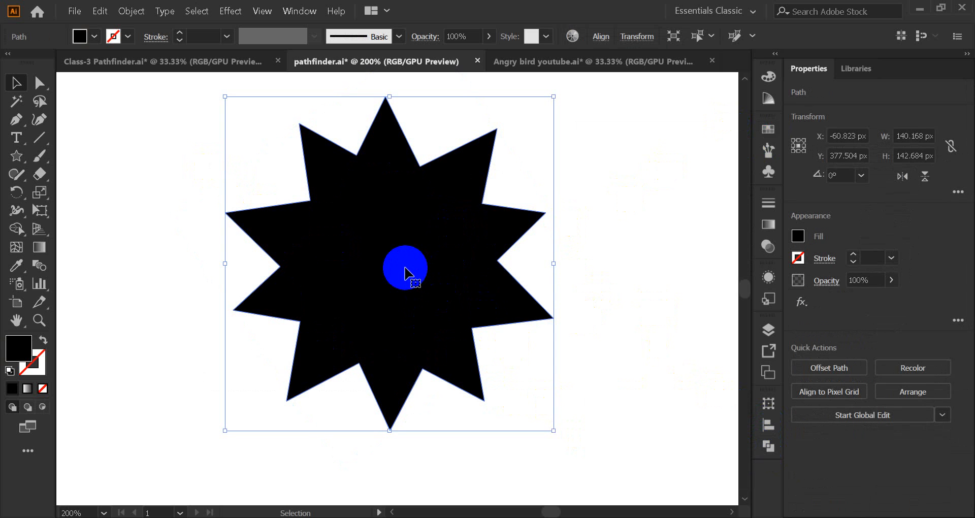
left_click(601, 272)
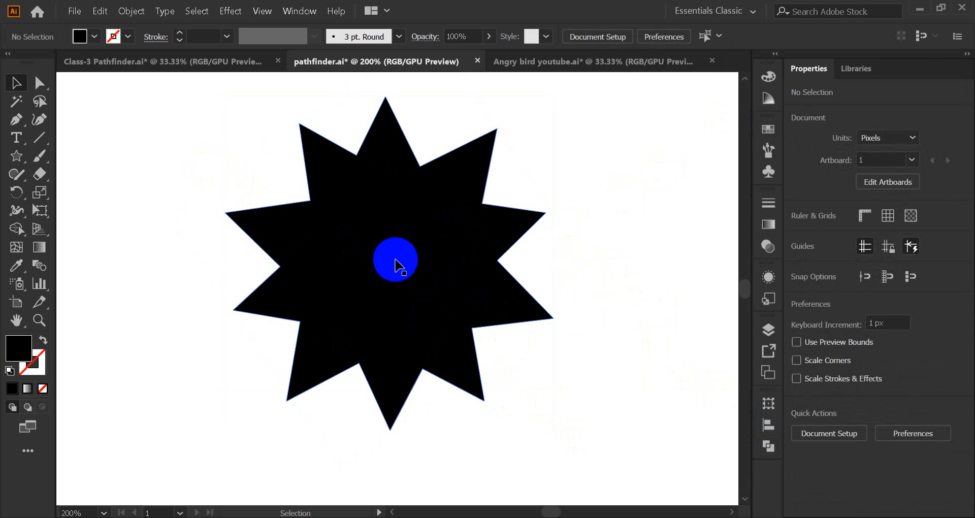
left_click(363, 239)
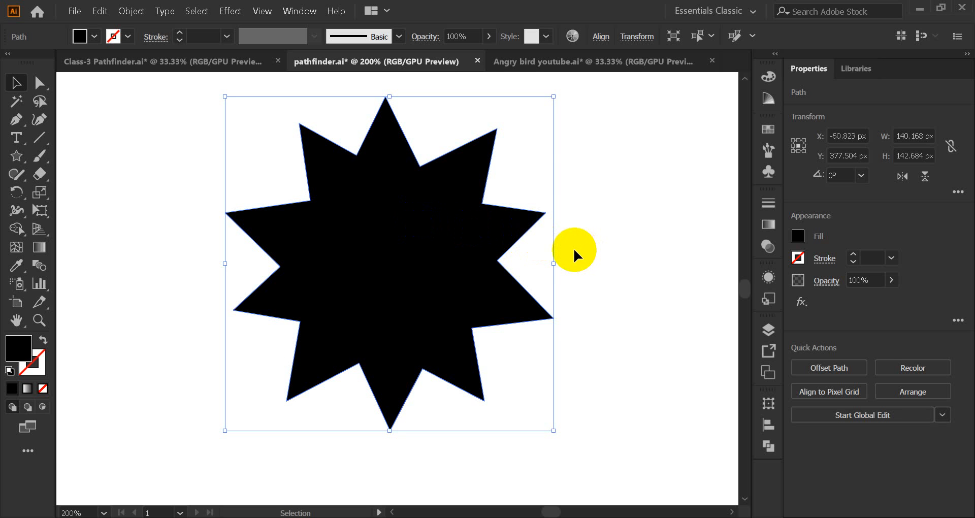
left_click(500, 252)
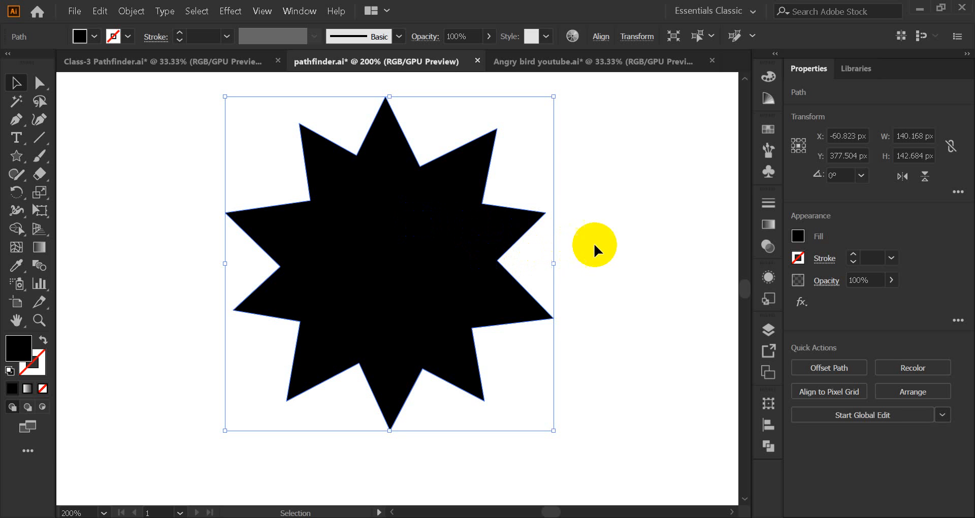
left_click(518, 283)
scroll(407, 274, "up", 1)
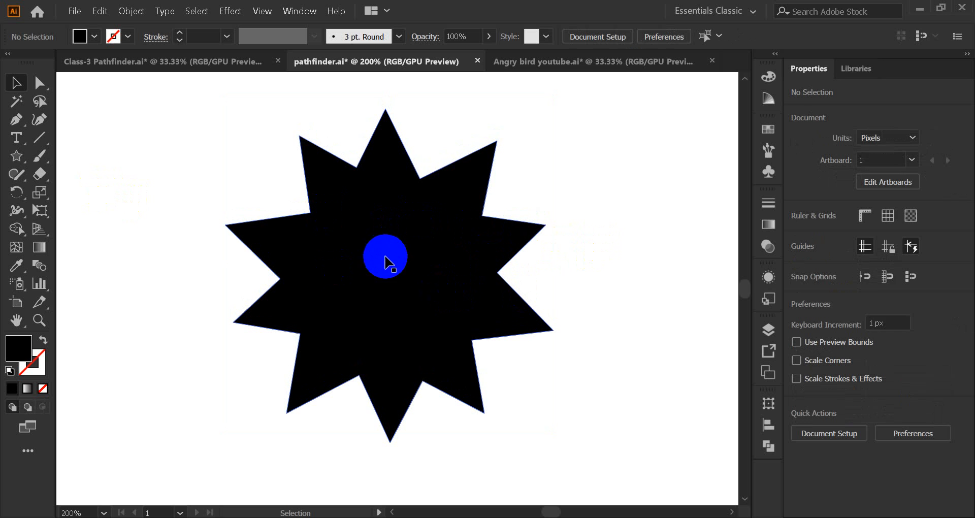
Draw a black circle about 115 px in diameter outward from the centre of the ten-pointed star
left_click_drag(17, 163, 51, 193)
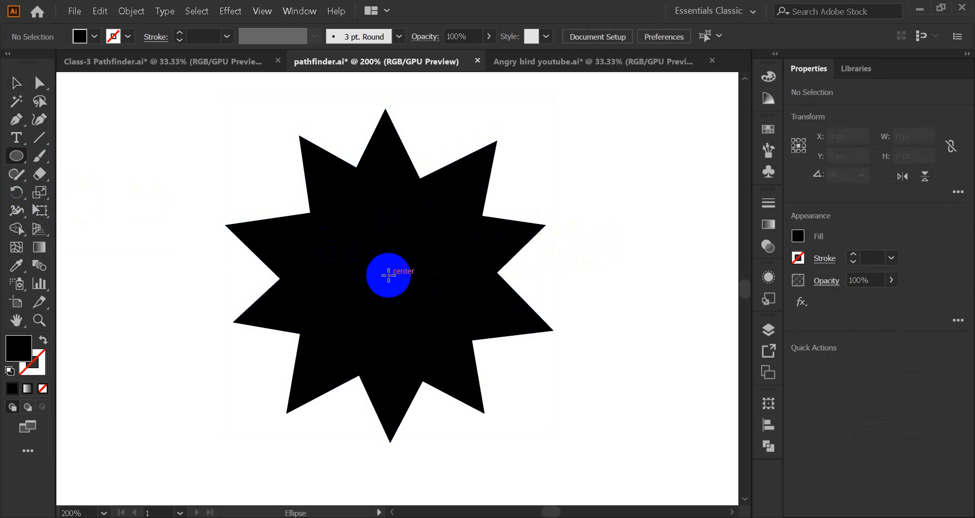
left_click_drag(388, 275, 524, 377)
left_click(15, 84)
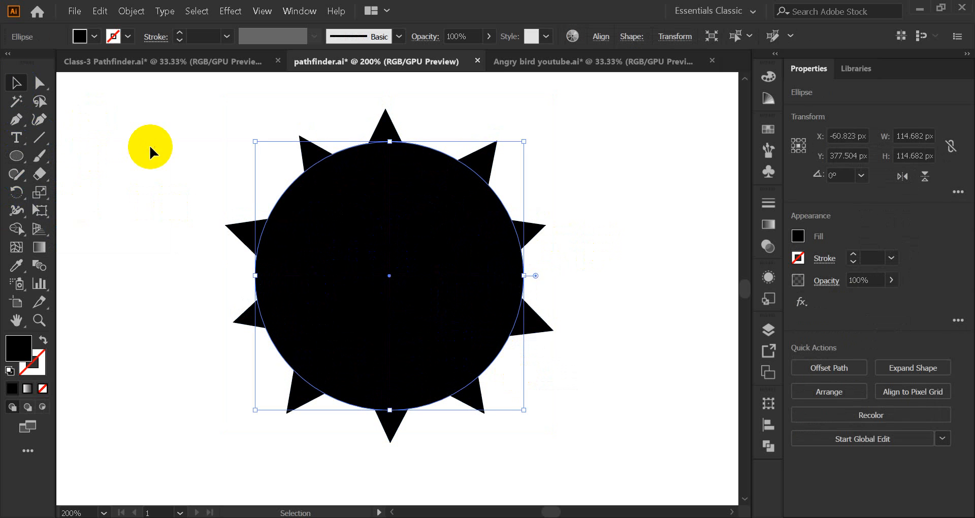
left_click(151, 147)
Enlarge the black circle slightly about its centre so that only short star points protrude
left_click(406, 299)
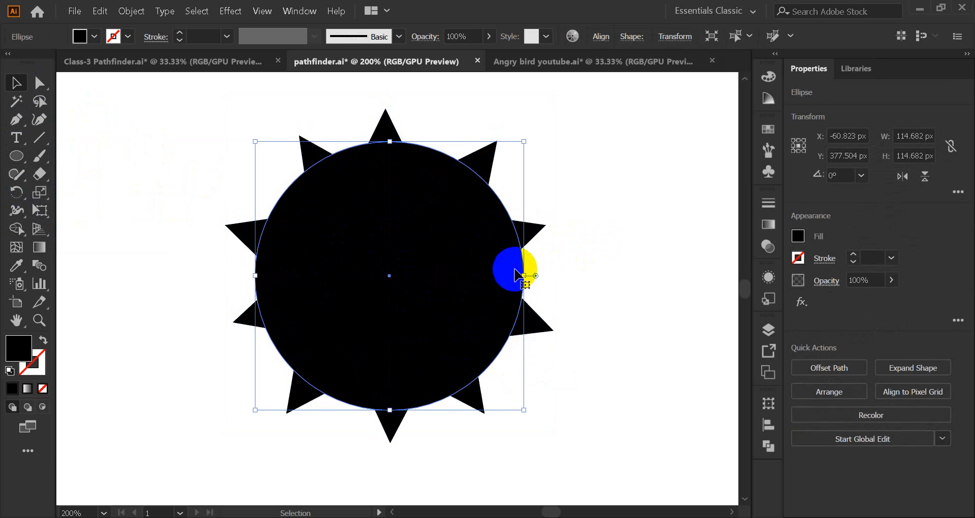
left_click(587, 267)
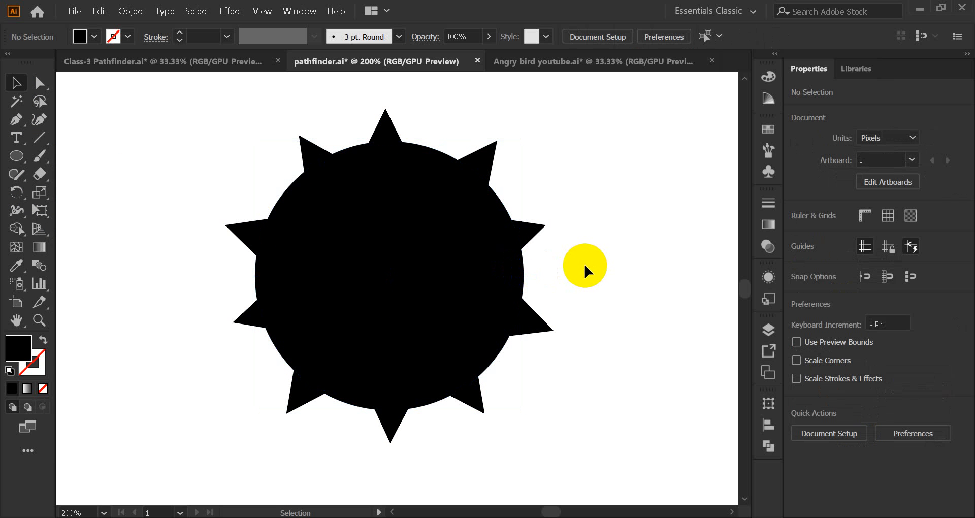
left_click(474, 300)
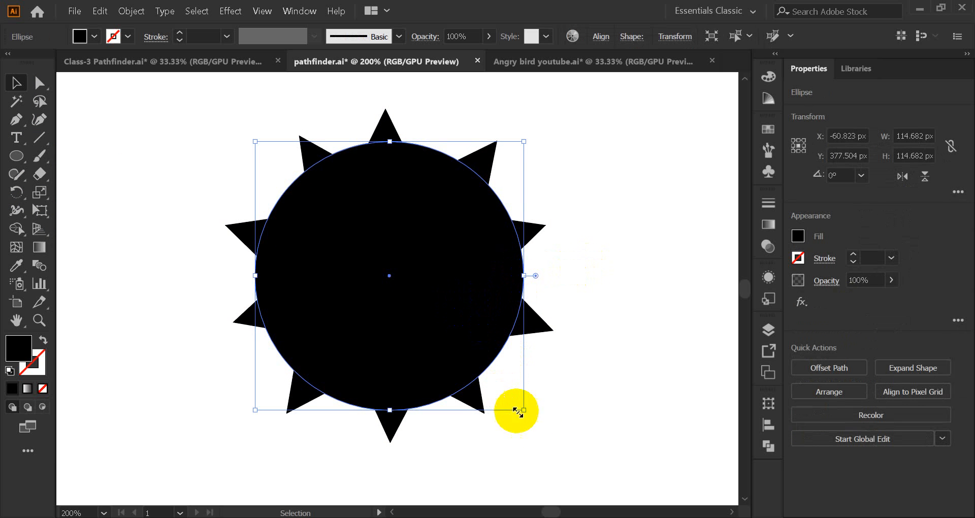
left_click_drag(527, 411, 531, 419)
left_click(588, 403)
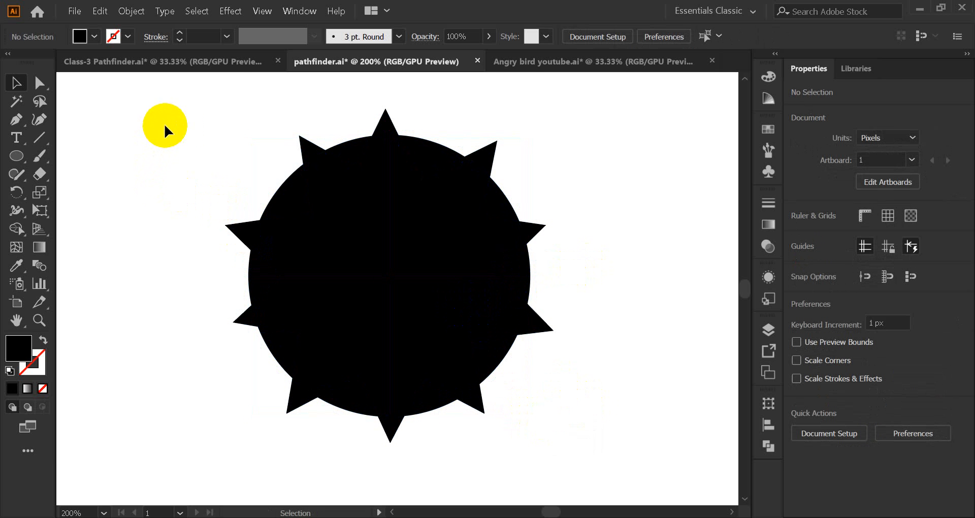
Select the enlarged circle and the star and merge them with the Unite shape mode
left_click_drag(219, 125, 574, 442)
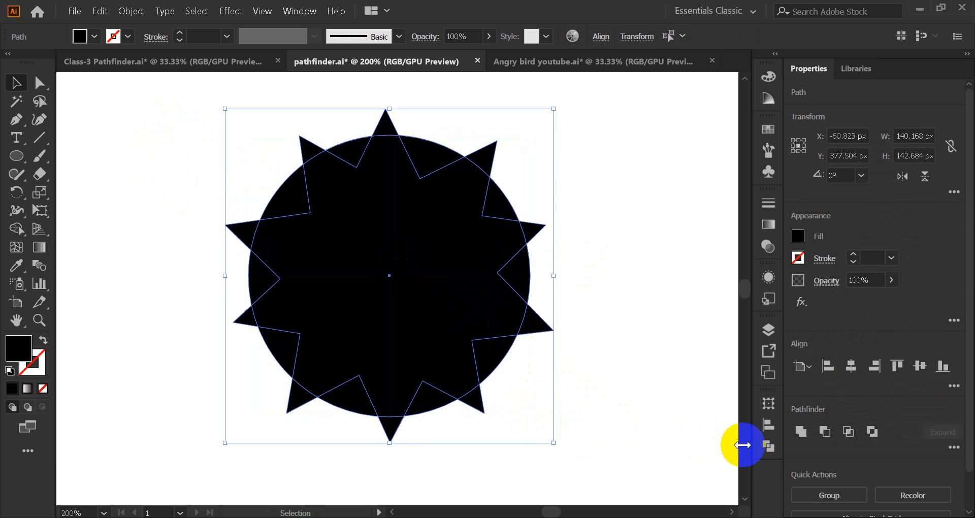
left_click(769, 446)
left_click(589, 436)
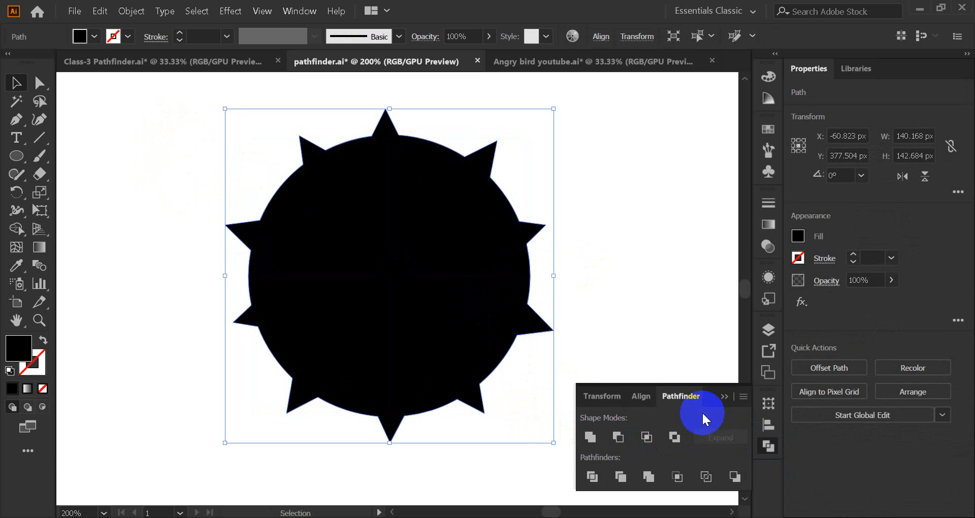
left_click(522, 326)
Shift the united spiked shape slightly and try several fill swatches on it, ending with RGB Magenta
left_click_drag(362, 300, 377, 315)
left_click(769, 129)
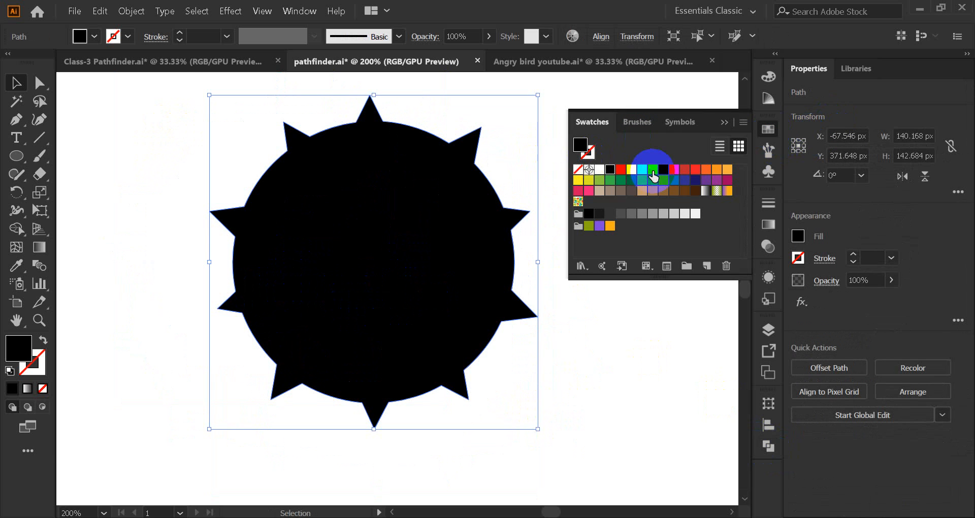
left_click(620, 170)
left_click(633, 171)
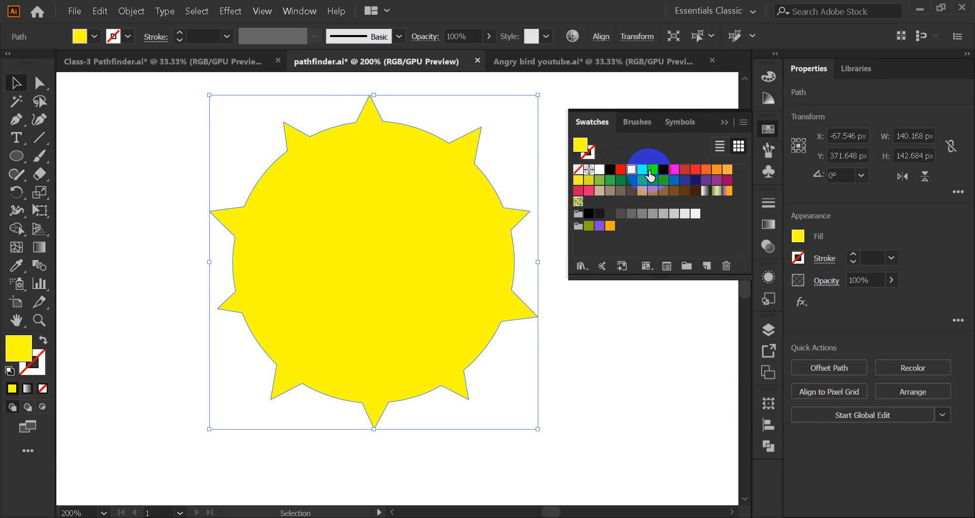
left_click(644, 171)
left_click(661, 171)
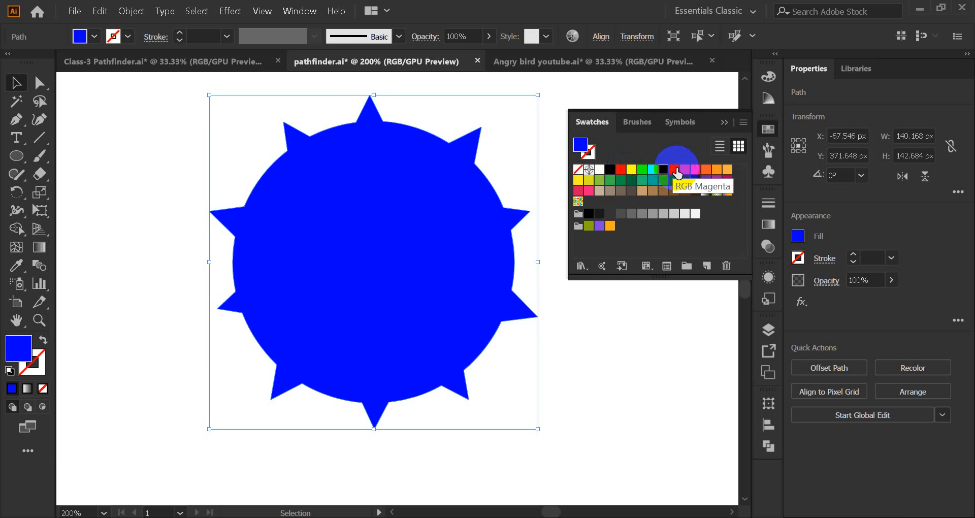
left_click(675, 170)
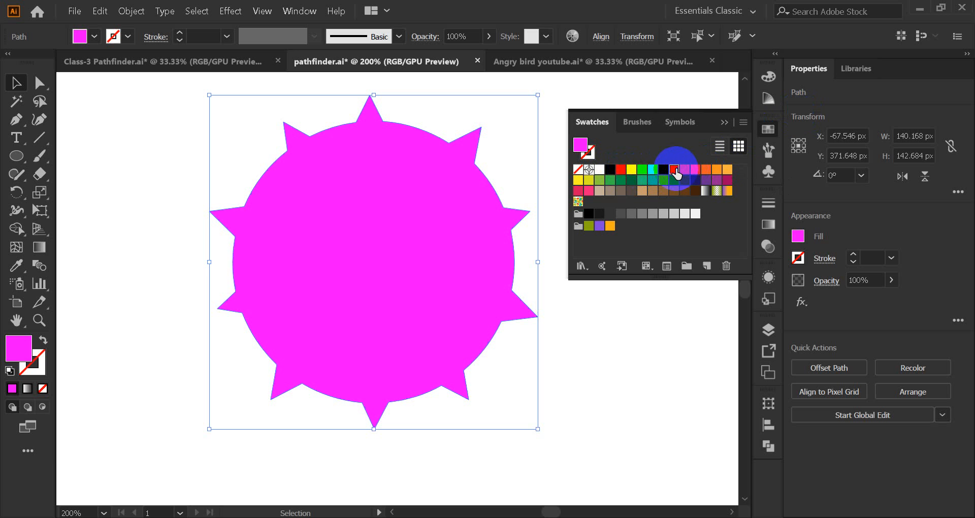
left_click(539, 214)
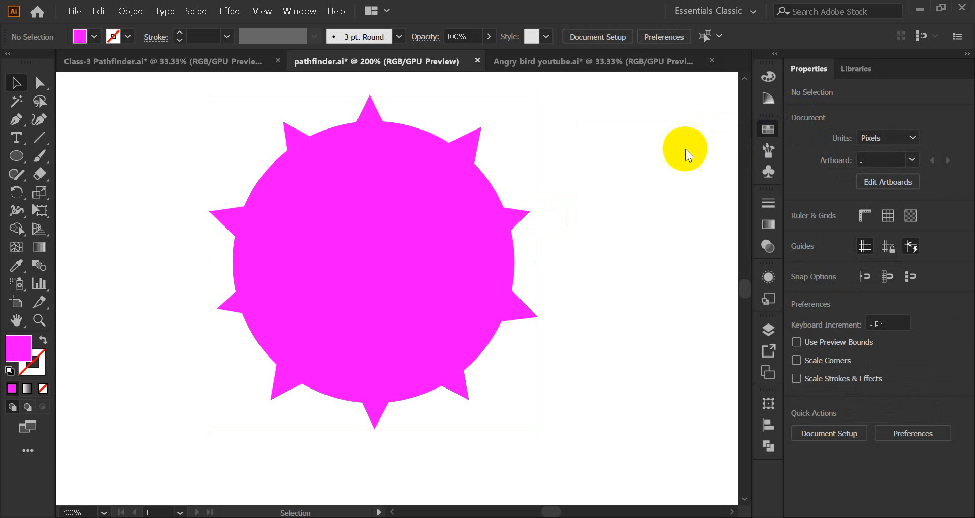
Draw a magenta circle about 94 px in diameter overlapping one side of the spiked shape
left_click(15, 155)
left_click_drag(110, 154, 327, 376)
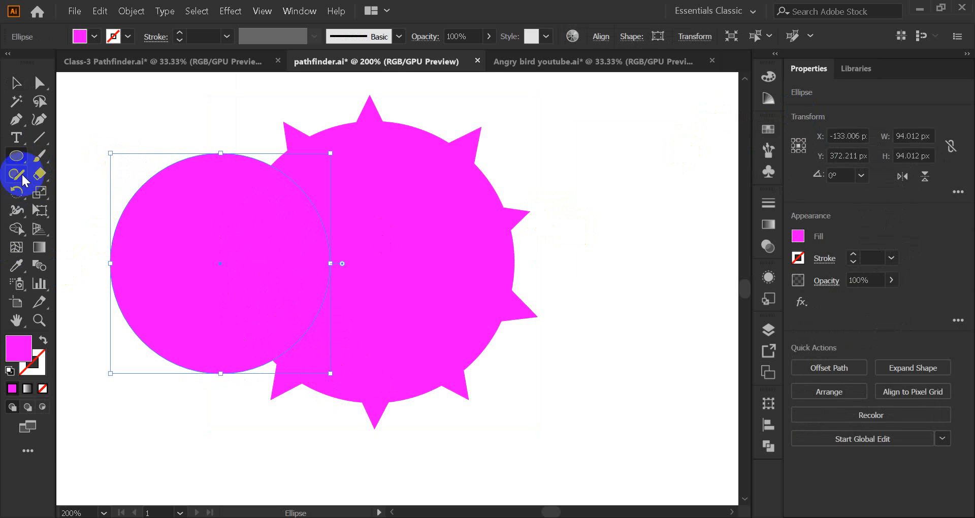
left_click(24, 84)
left_click(95, 124)
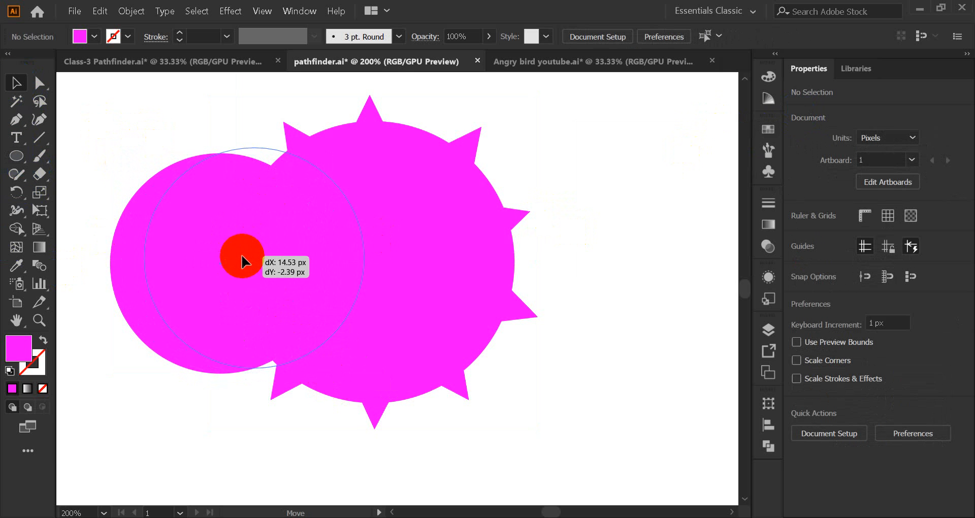
Move the new magenta circle further over the spiked shape so that only its outer edge sticks out
left_click_drag(241, 255, 259, 260)
left_click(151, 247)
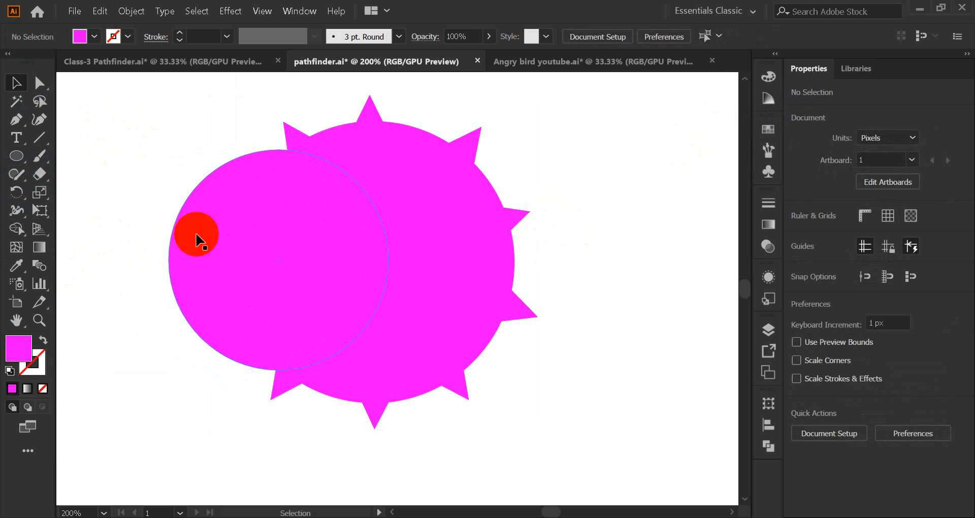
mouse_move(197, 239)
left_mouse_down()
mouse_move(227, 268)
mouse_move(208, 248)
left_mouse_up()
left_click(155, 251)
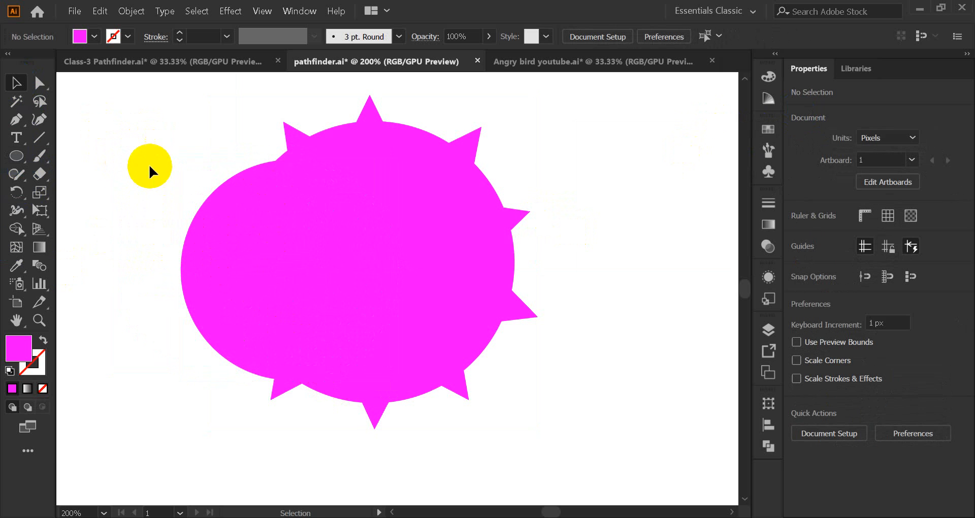
Group the magenta circle with the spiked shape and move the group slightly
key("ctrl+a")
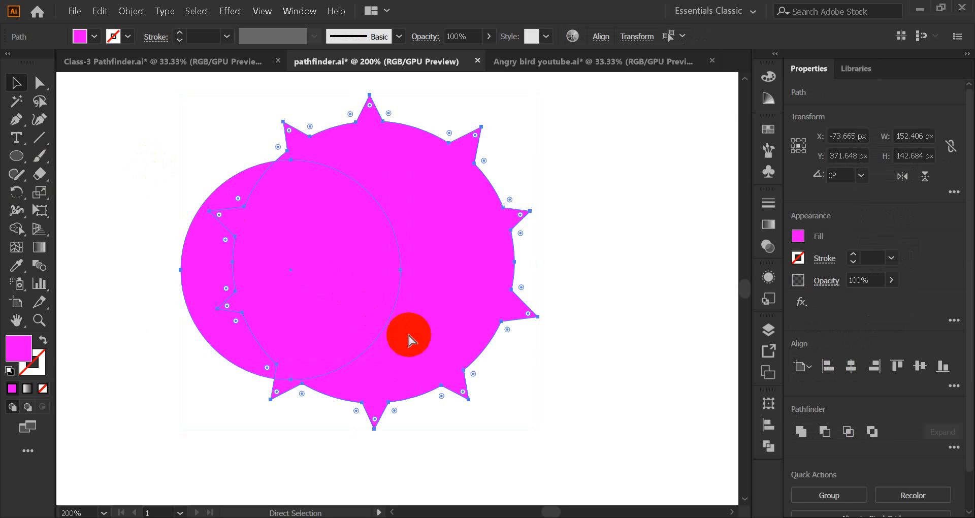
key("ctrl+g")
left_click(246, 408)
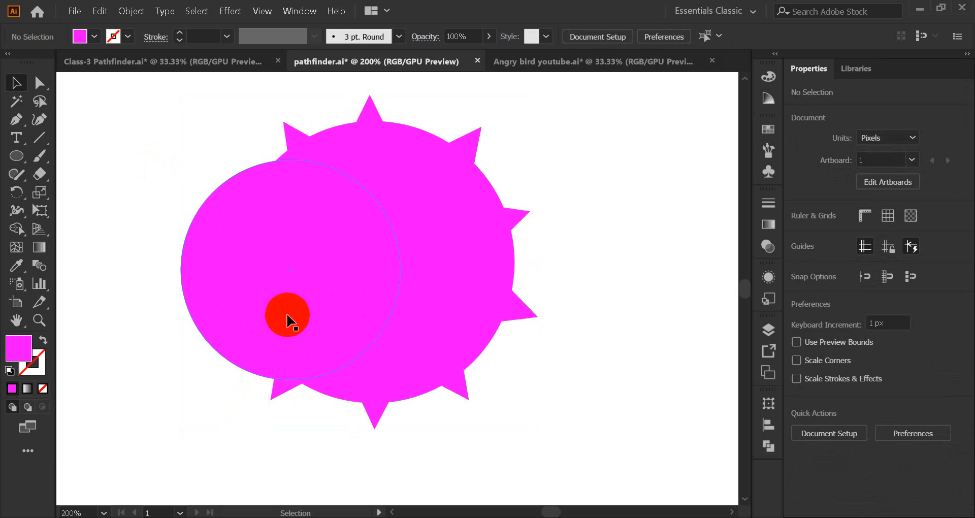
left_click_drag(294, 315, 306, 296)
left_click(272, 402)
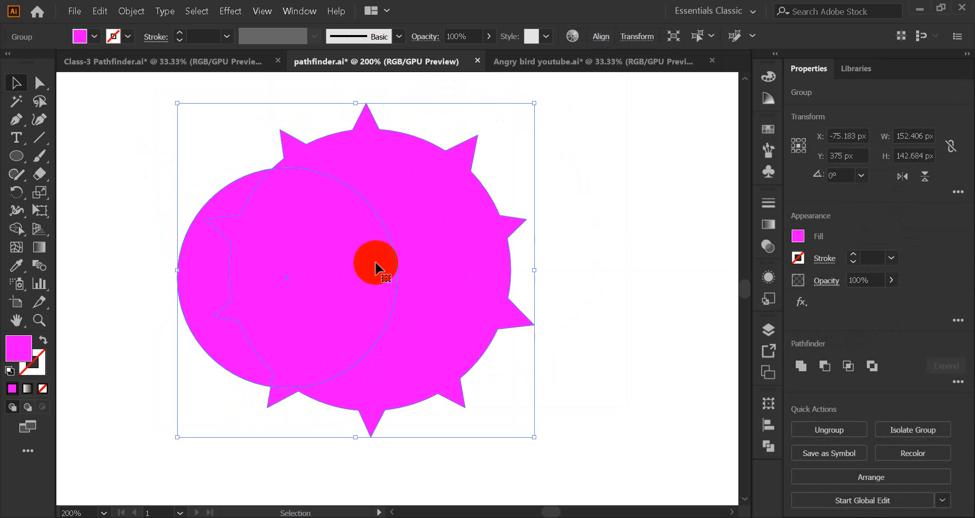
left_click_drag(395, 252, 257, 259)
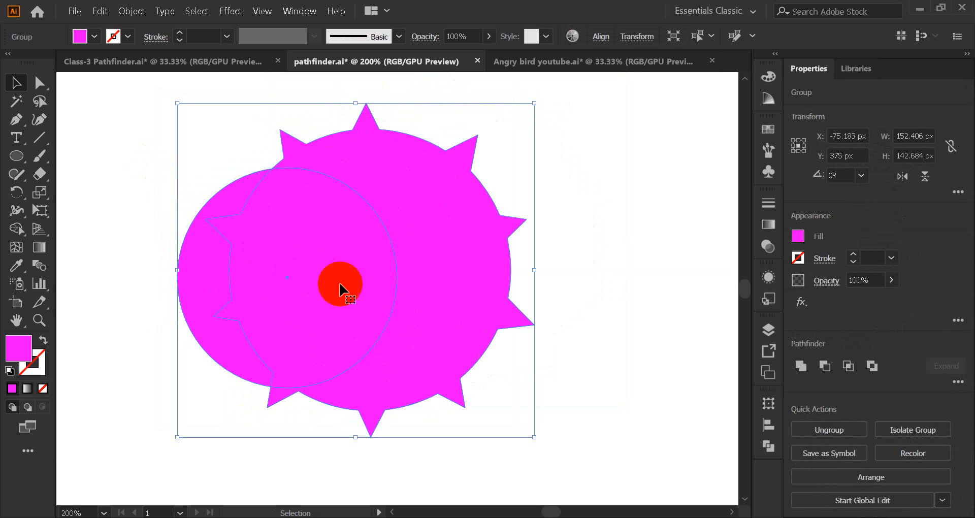
Unite the grouped magenta circle and spiked shape into a single path with Pathfinder
left_click(535, 264)
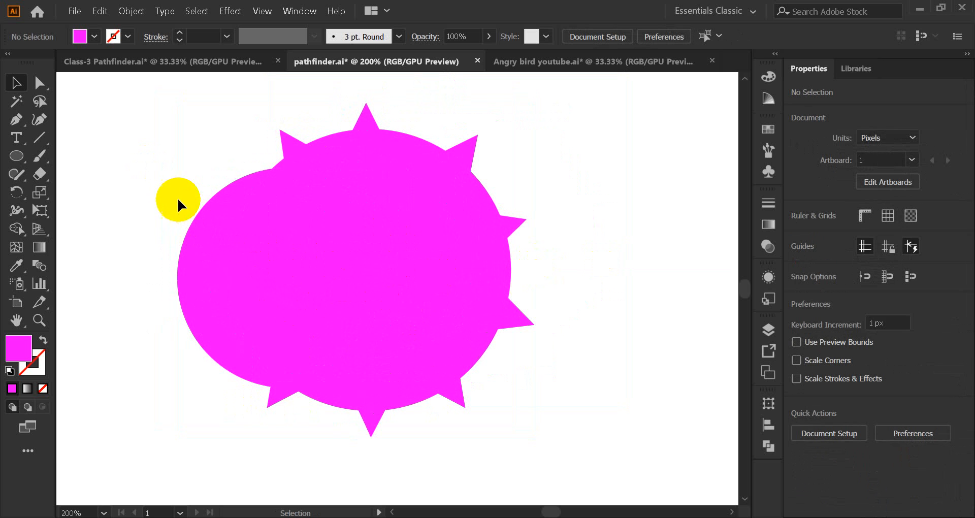
left_click(222, 248)
left_click(145, 185)
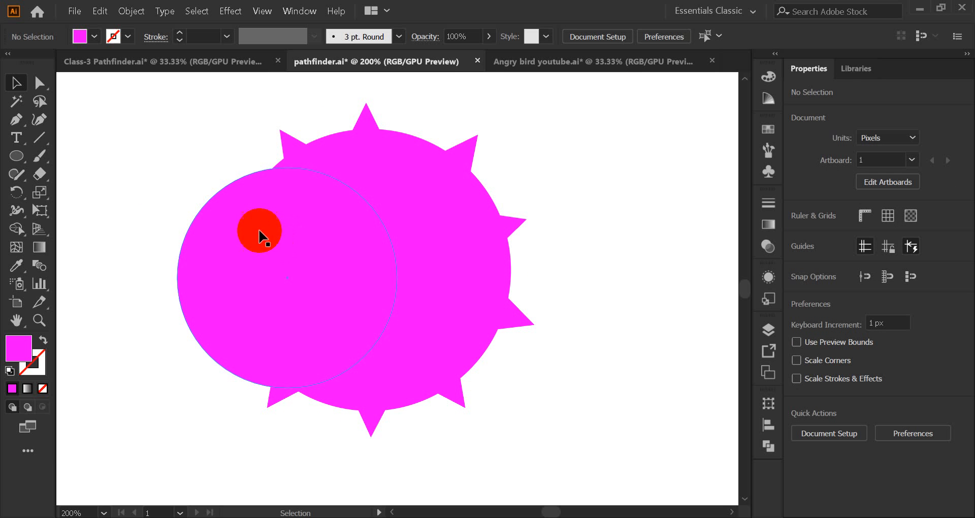
left_click_drag(166, 161, 385, 284)
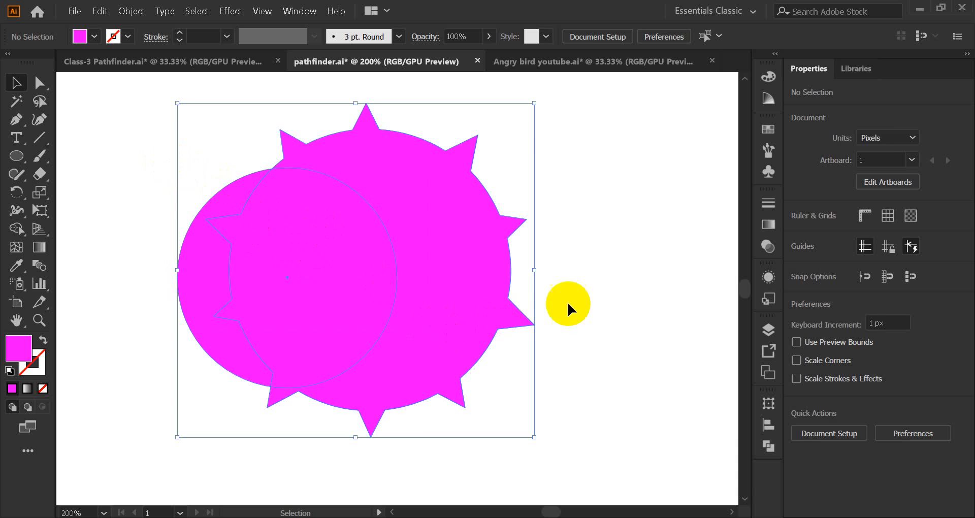
left_click(768, 448)
left_click(618, 438)
left_click(590, 437)
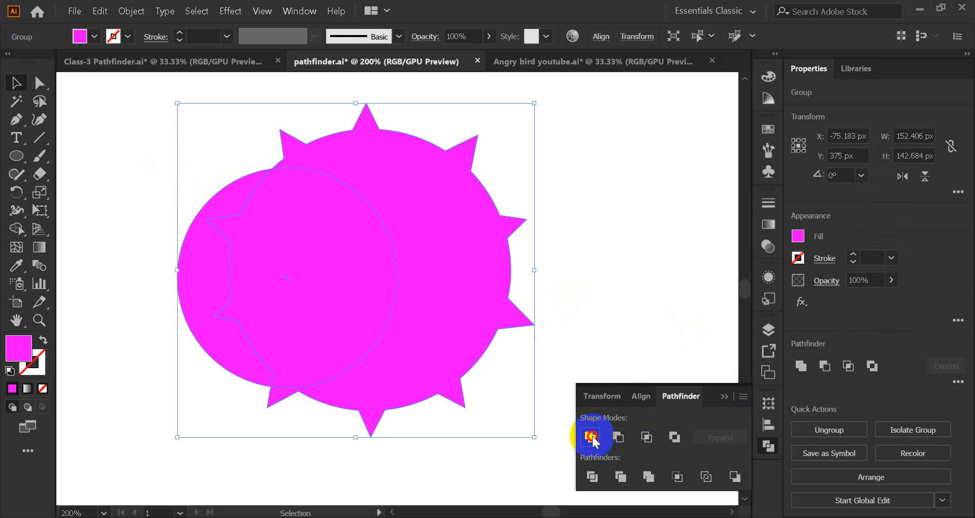
left_click(644, 331)
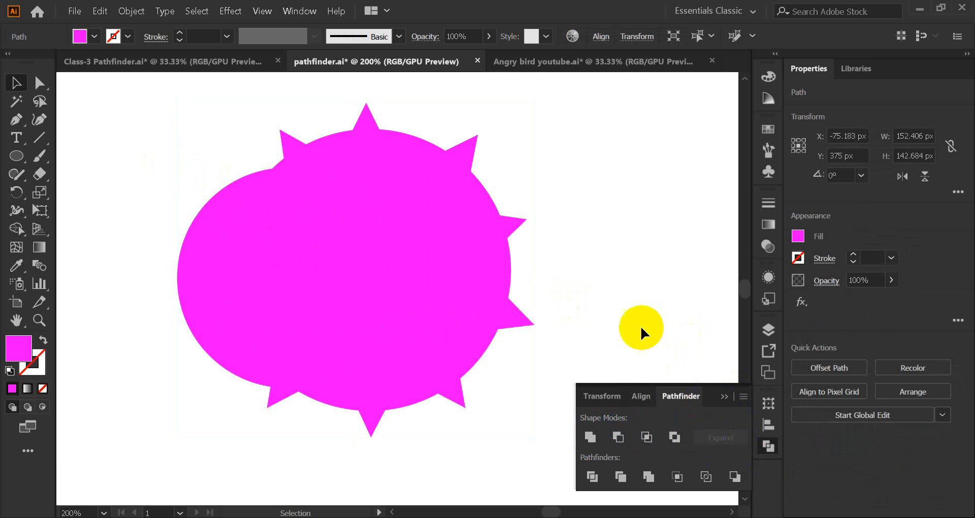
left_click(725, 396)
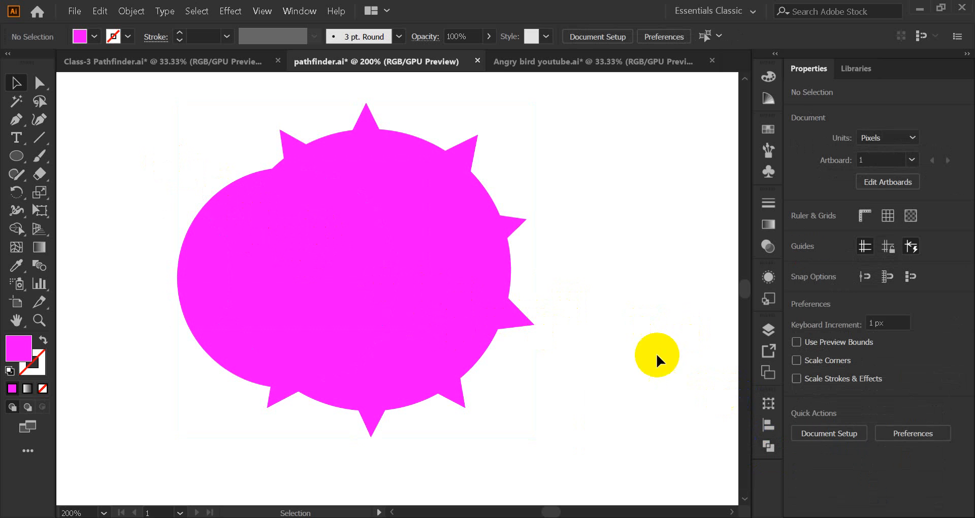
Move the united magenta shape around a little to test it as one path, checking its context options in between
left_click(379, 277)
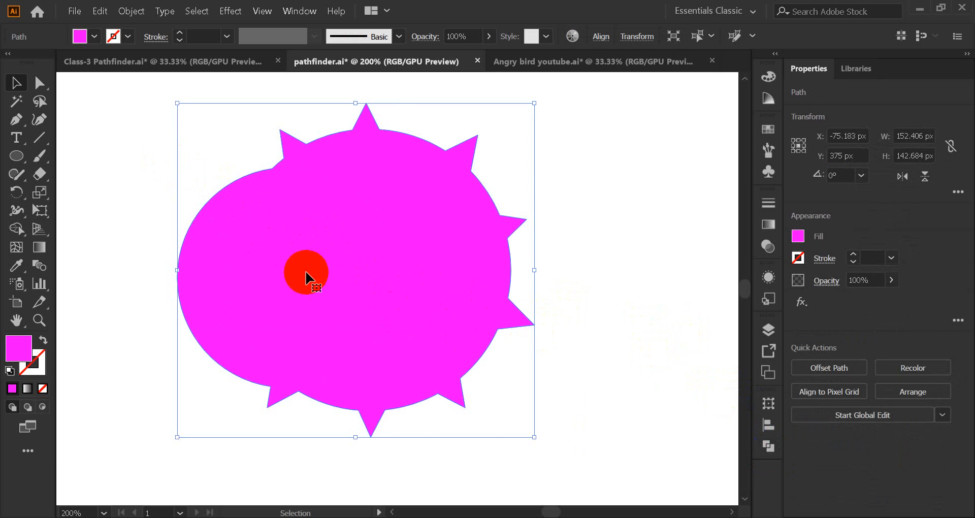
mouse_move(306, 273)
left_mouse_down()
mouse_move(360, 363)
mouse_move(328, 281)
mouse_move(316, 281)
left_mouse_up()
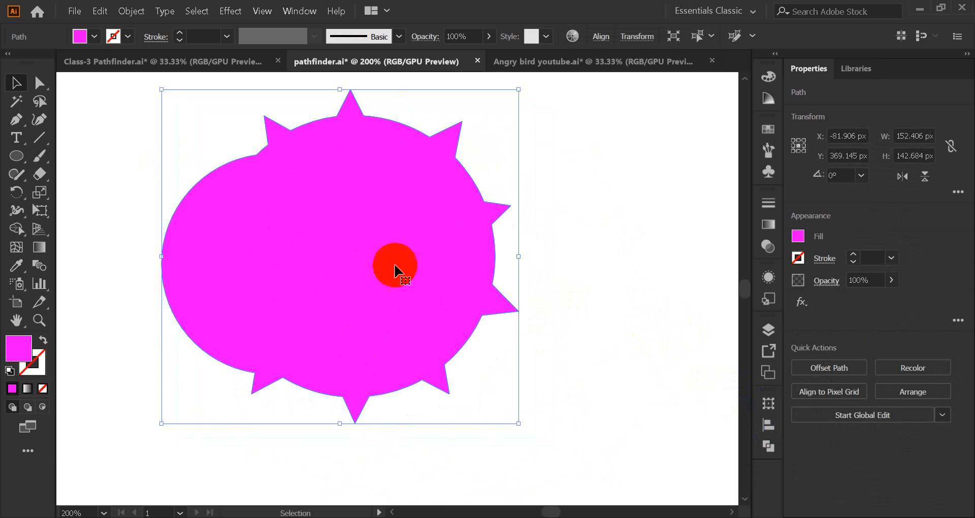
right_click(328, 216)
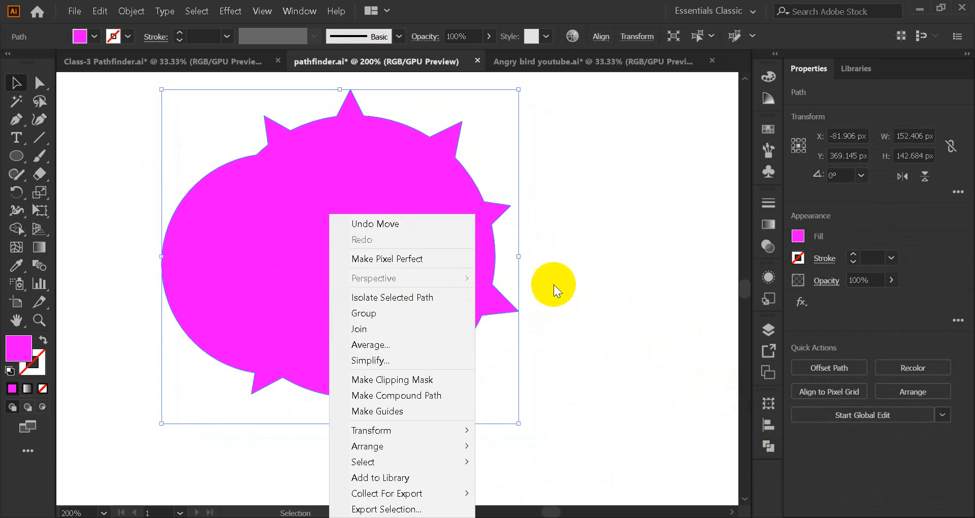
left_click(556, 269)
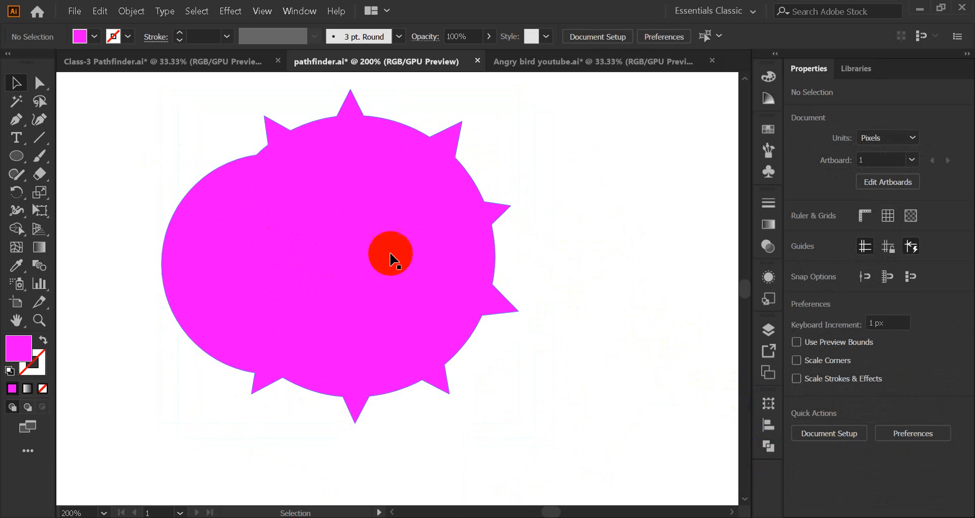
left_click_drag(363, 263, 395, 285)
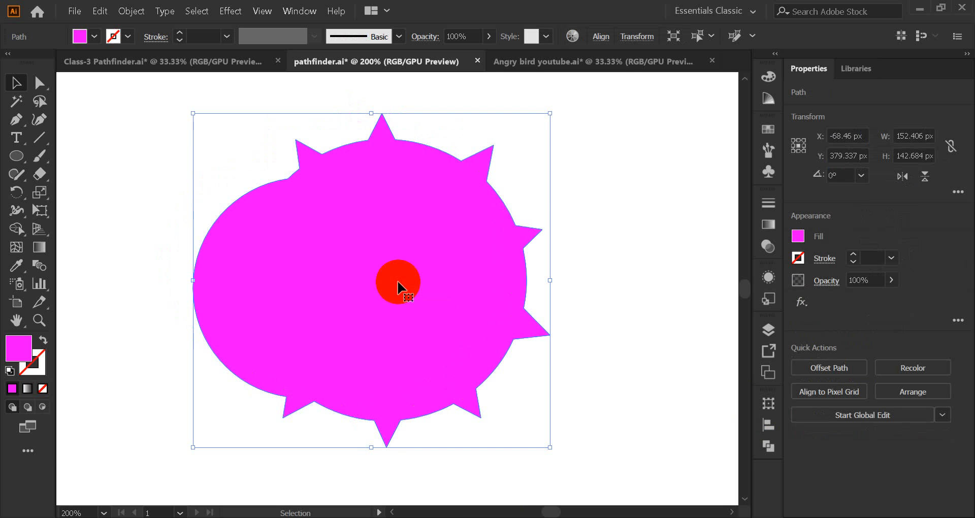
Delete the united magenta shape and place a copy of the CROP sample's red and black pair under the UNITE label
scroll(399, 287, "down", 3)
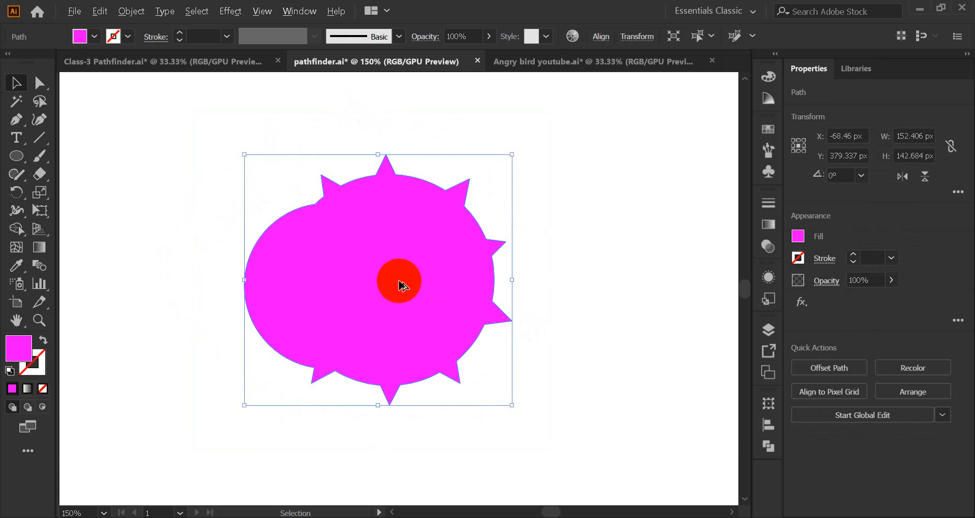
key("Delete")
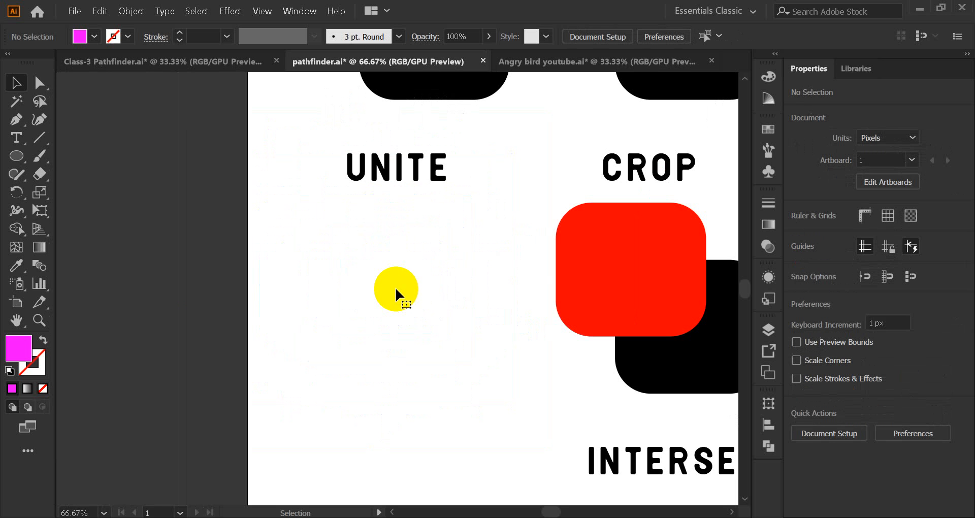
left_click_drag(659, 372, 432, 380)
left_click(475, 422)
scroll(522, 288, "down", 3)
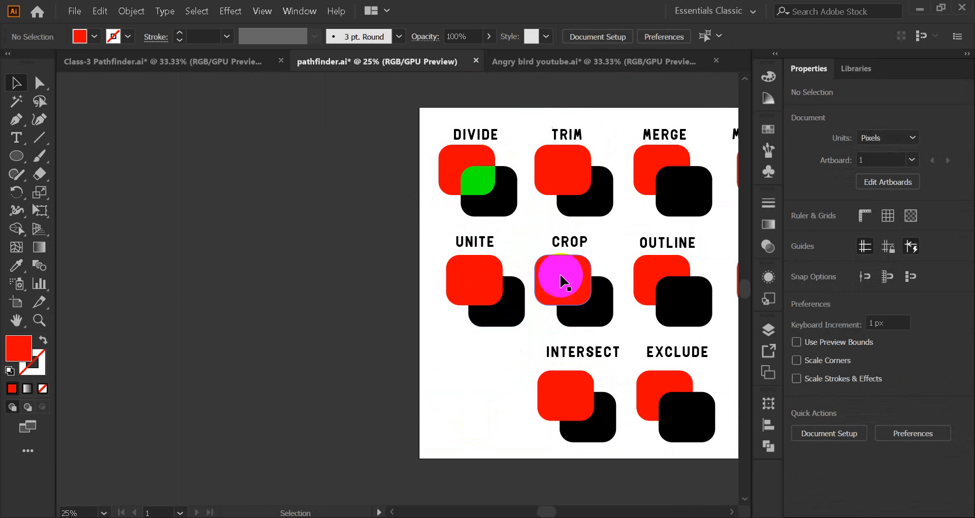
Apply the Trim Pathfinder to the overlapping red and black rounded rectangles under the TRIM label
left_click_drag(632, 242, 420, 272)
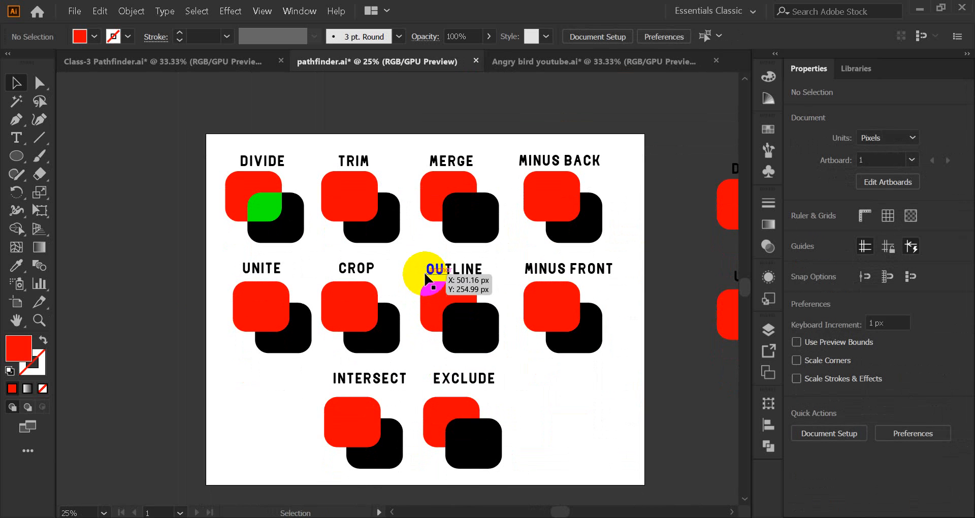
scroll(363, 246, "up", 2)
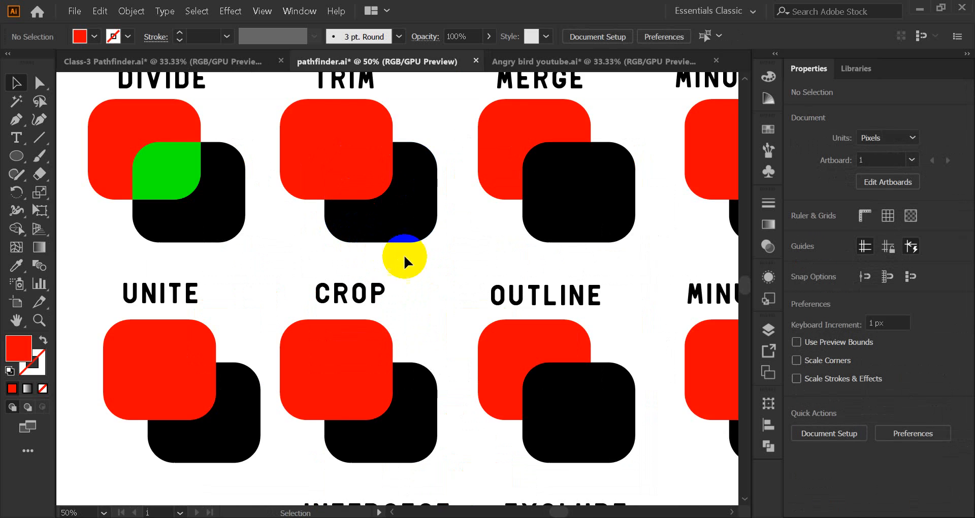
left_click_drag(530, 287, 384, 342)
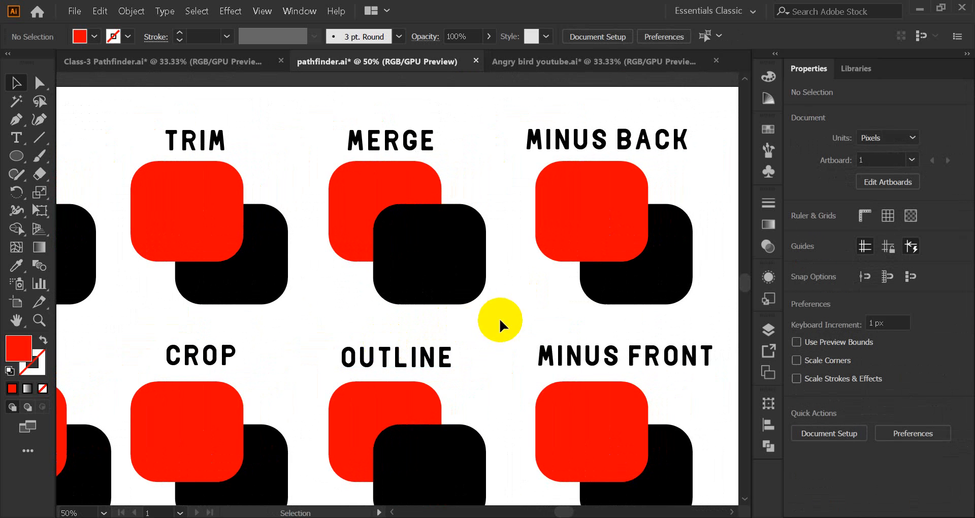
left_click(770, 445)
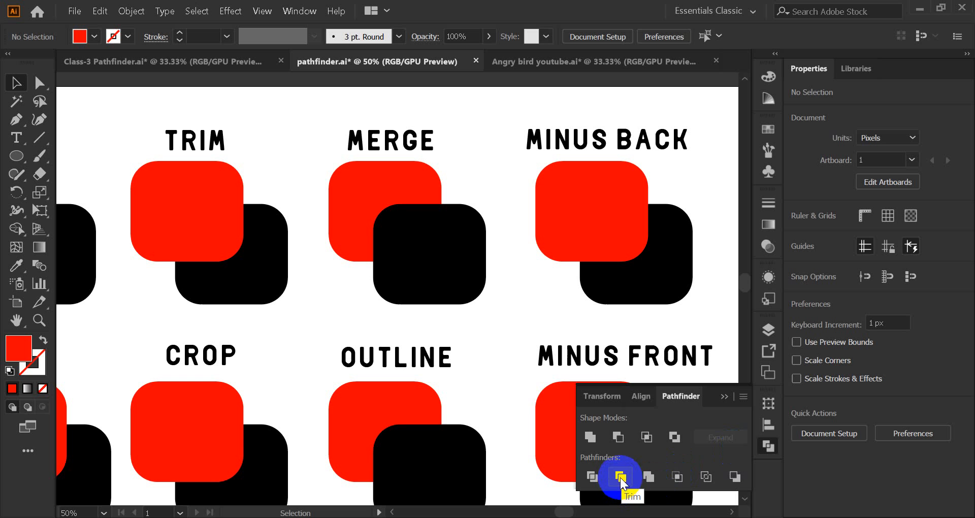
left_click(553, 407)
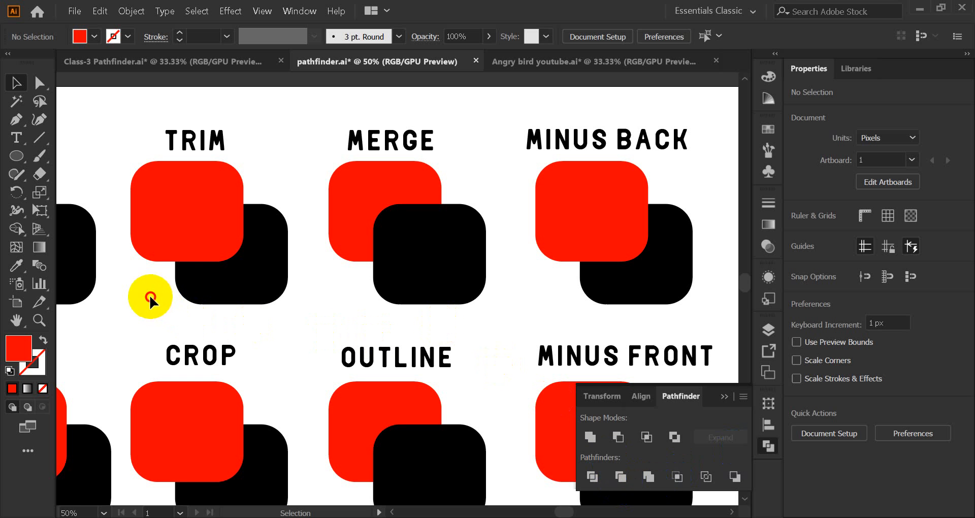
left_click_drag(150, 295, 231, 224)
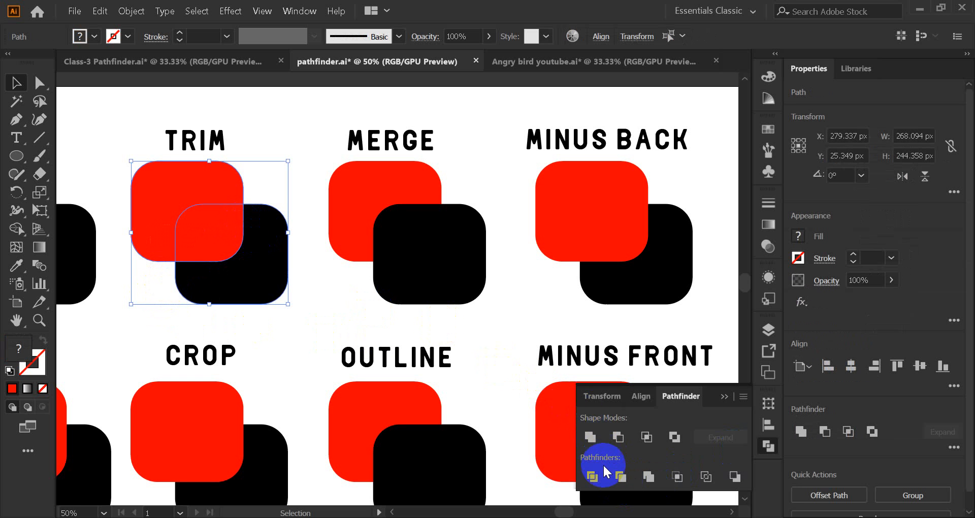
left_click(621, 477)
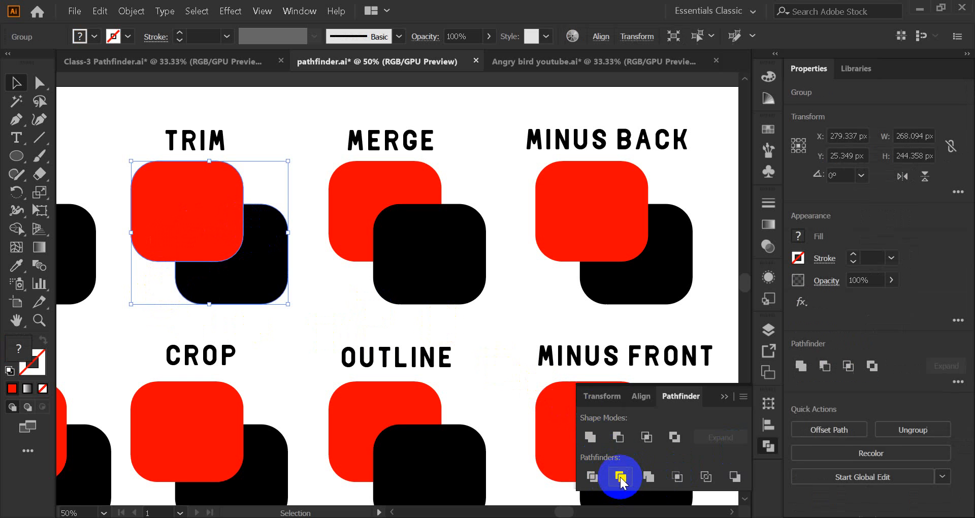
left_click(111, 197)
Try moving the trimmed TRIM group, undo that move, and ungroup its two pieces
left_click_drag(254, 282, 221, 299)
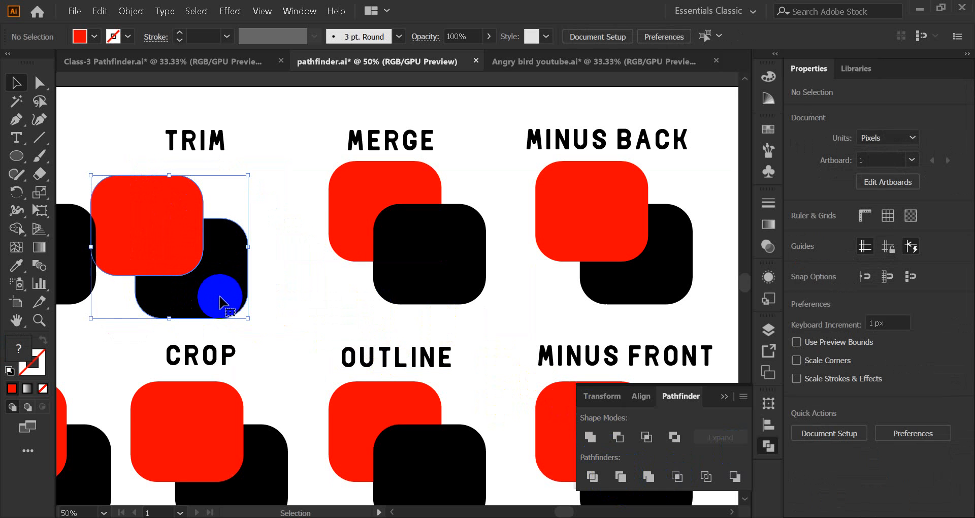
key("ctrl+z")
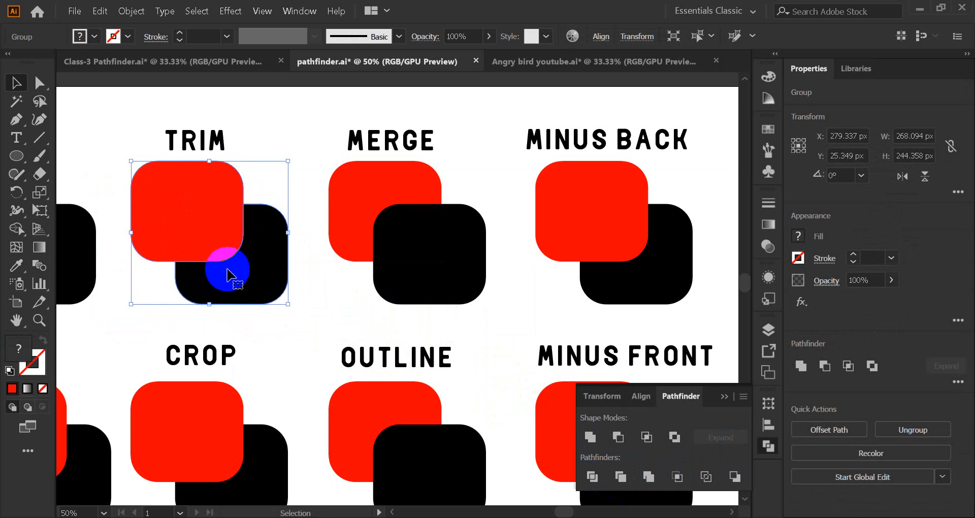
right_click(206, 211)
left_click(246, 326)
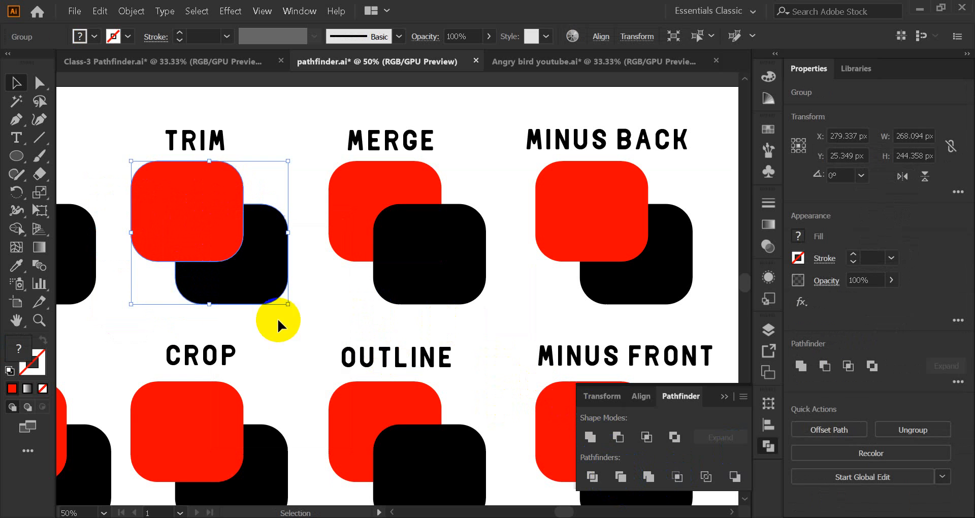
Try moving the ungrouped black piece of the TRIM sample on its own and undo the move
left_click(276, 290)
left_click_drag(267, 293, 276, 301)
left_click(318, 322)
key("ctrl+z")
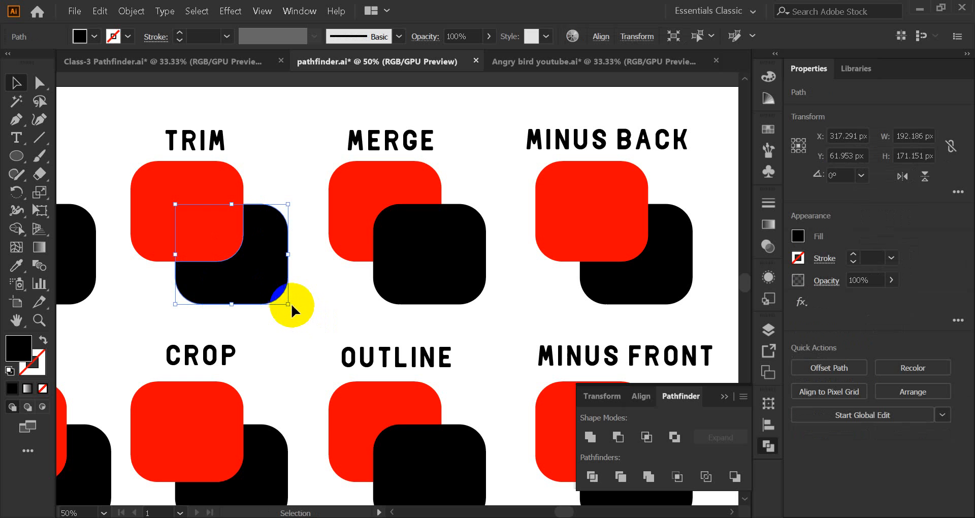
Select the TRIM sample's red and black pieces in turn to examine the outline where they meet
left_click(297, 313)
left_click(264, 284)
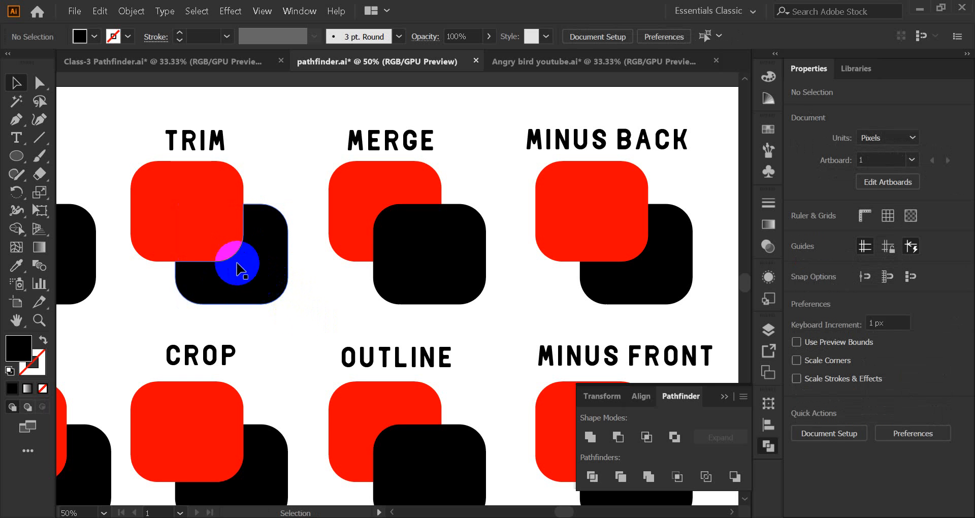
left_click(203, 231)
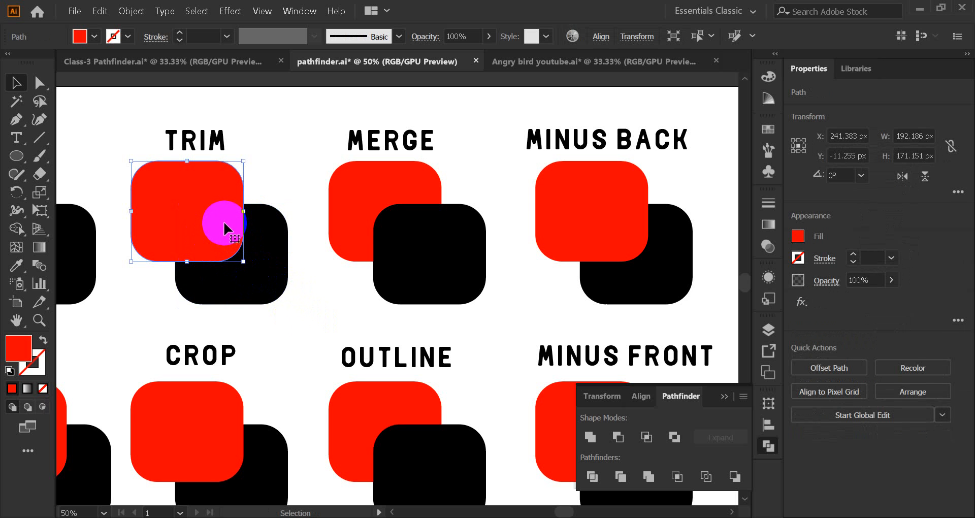
left_click(263, 174)
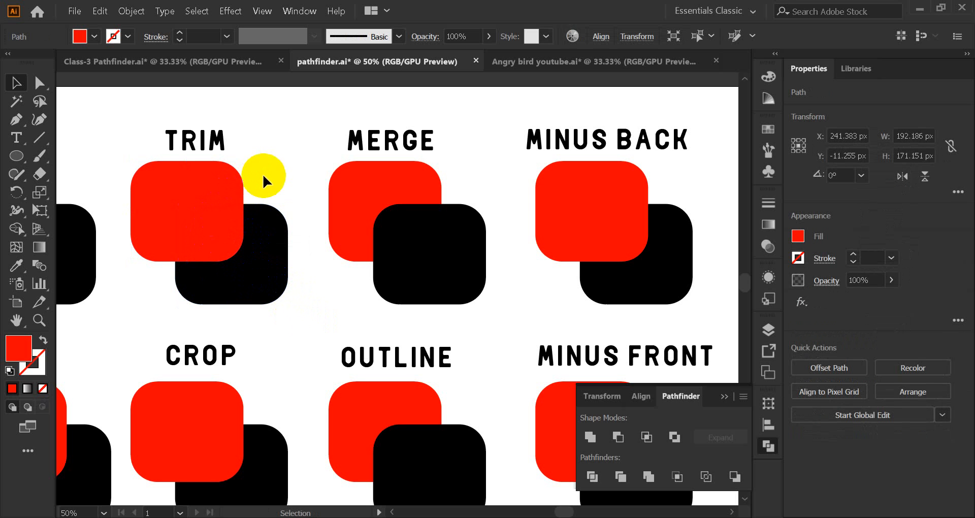
left_click(224, 279)
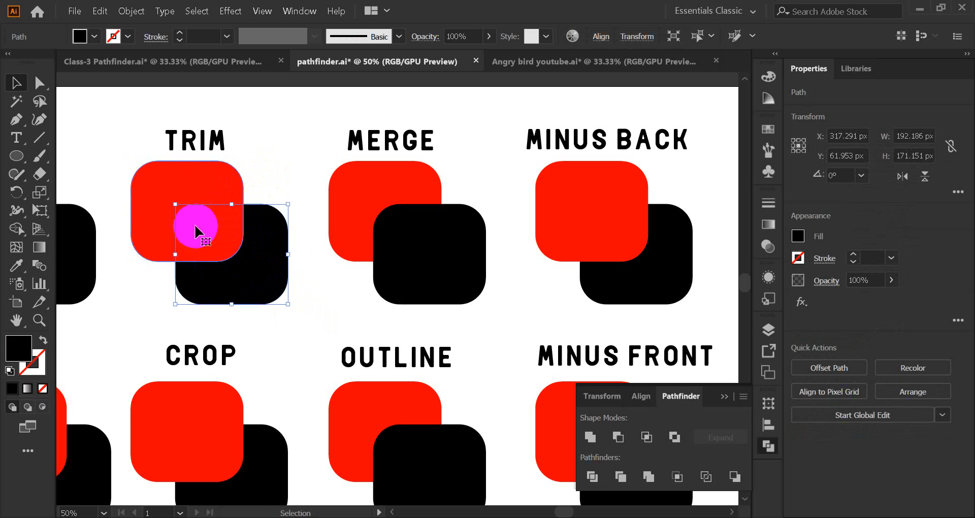
left_click(194, 224)
left_click(235, 265)
left_click(192, 226)
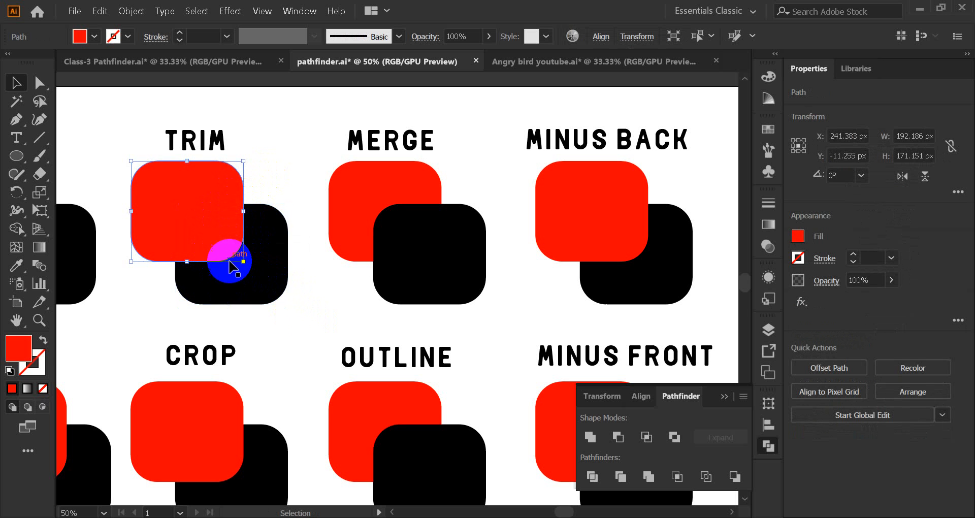
left_click(311, 293)
left_click(259, 265)
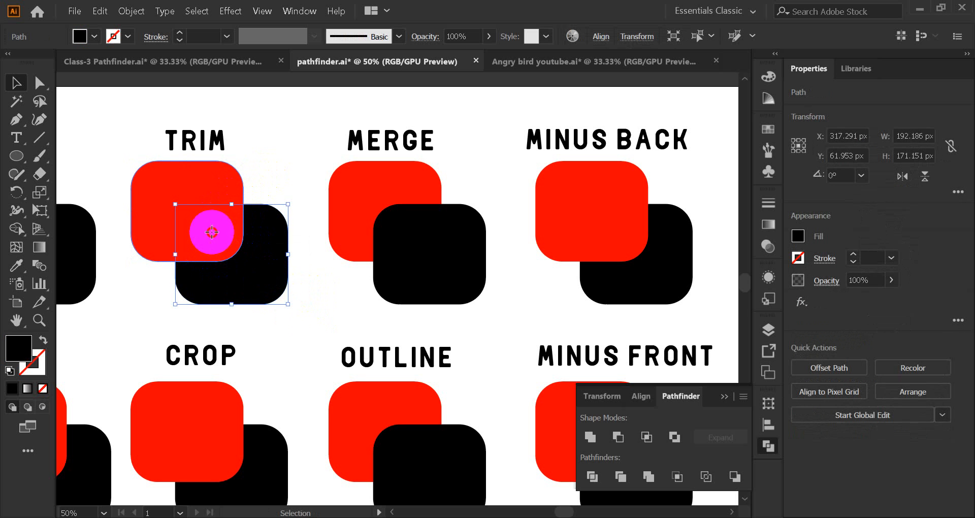
left_click(212, 232)
left_click(267, 279)
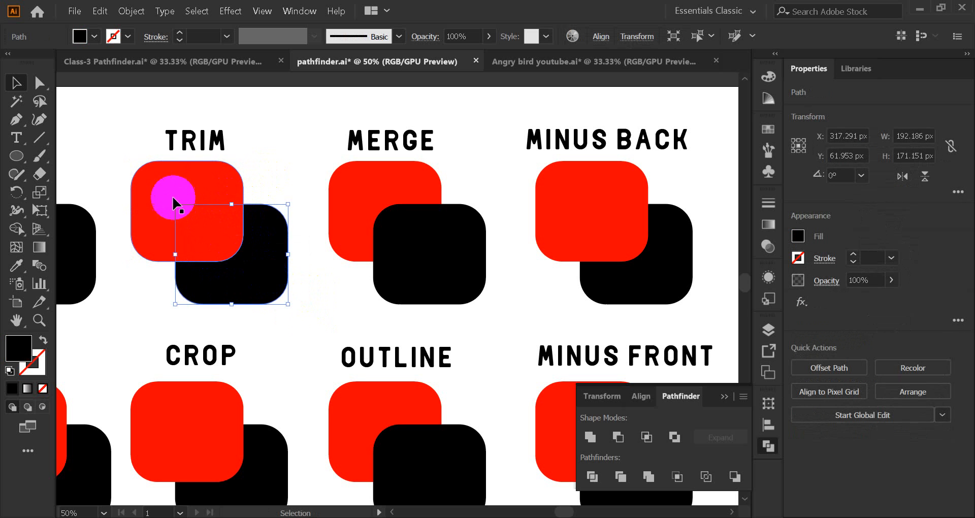
left_click(159, 189)
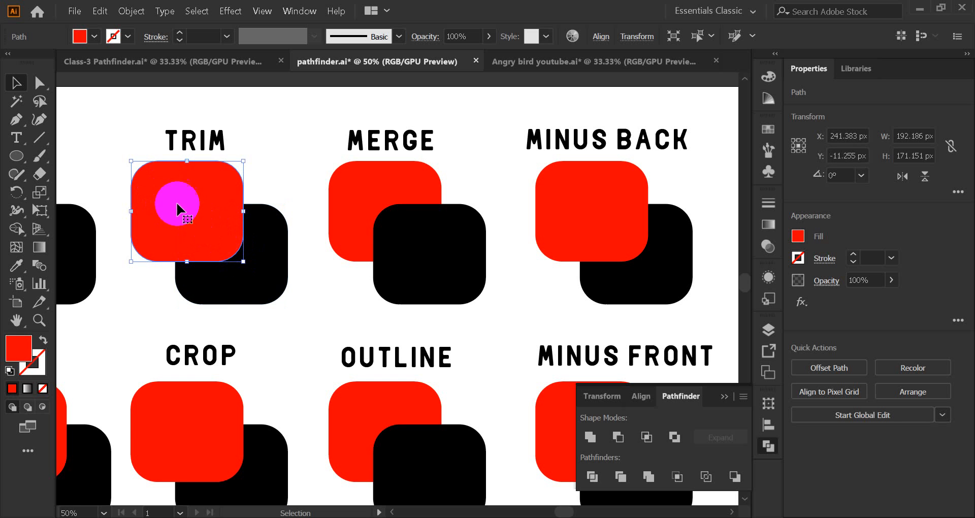
Pull the trimmed black piece down away from the red rectangle to expose its cut-out corner, and undo the move
left_click_drag(270, 277, 297, 354)
left_click(238, 228)
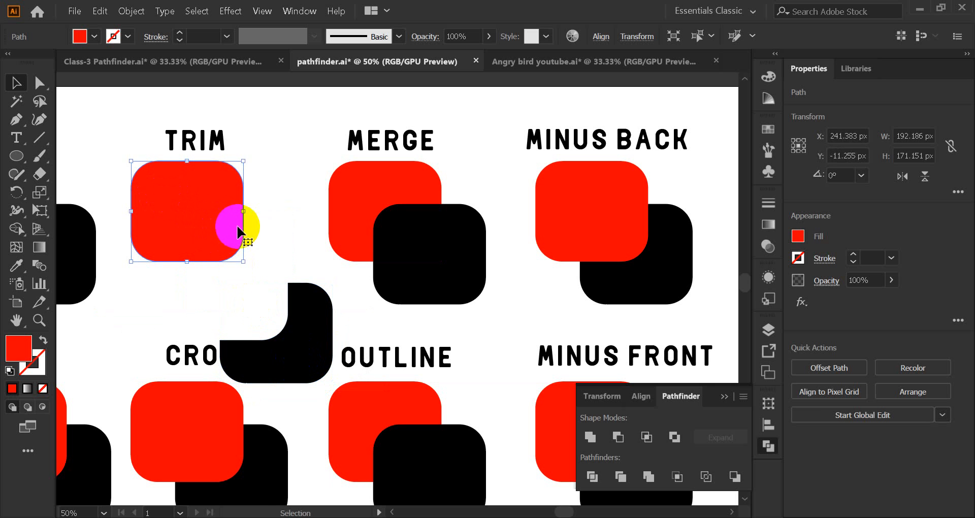
key("ctrl+z")
key("ctrl+z")
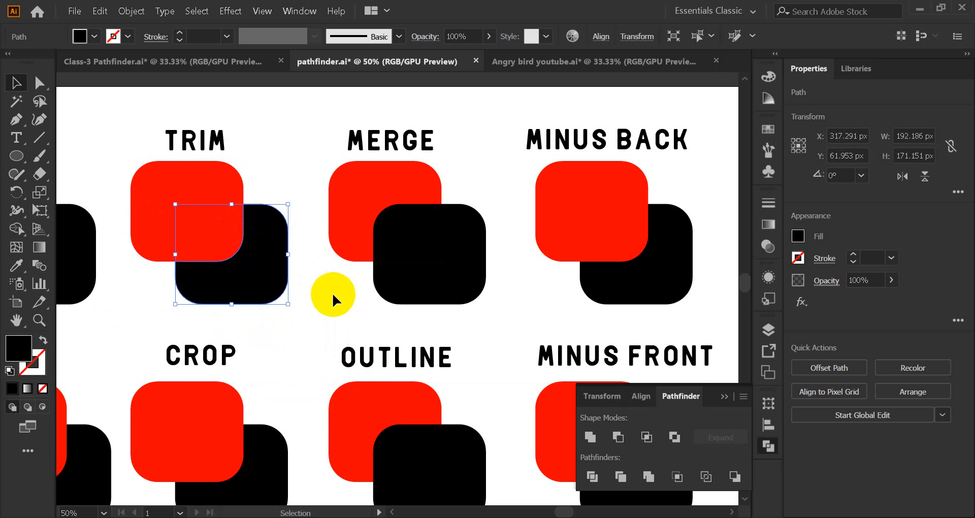
Apply the Merge pathfinder operation to the MERGE sample's red and black rectangles
left_click(333, 293)
left_click_drag(336, 297, 428, 225)
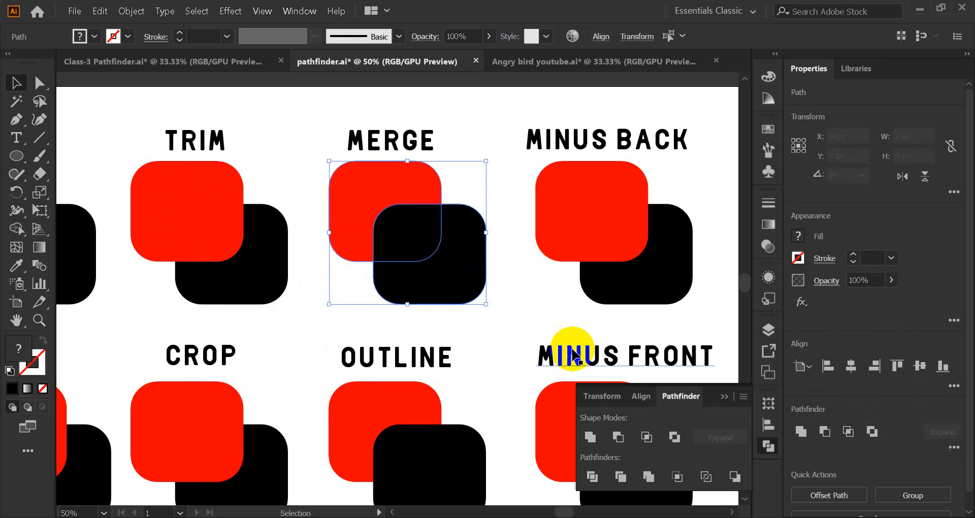
left_click(649, 477)
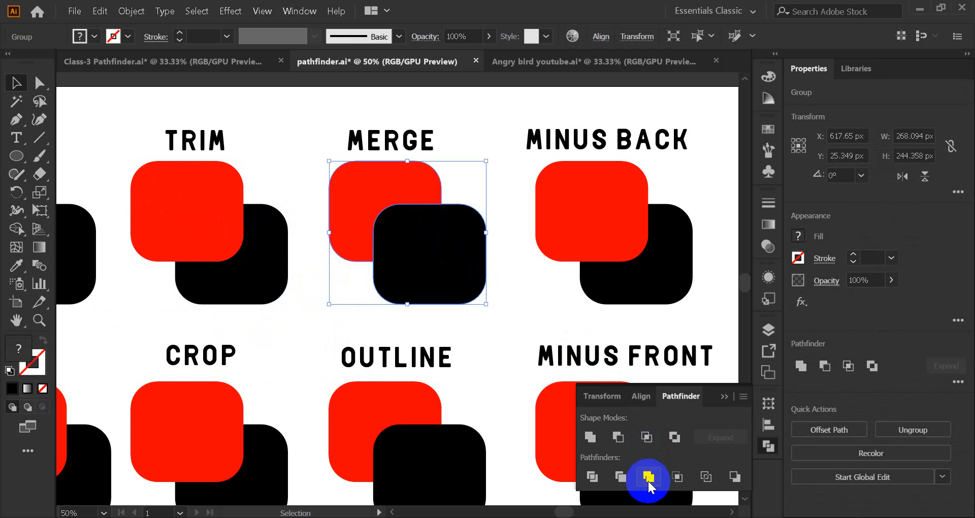
left_click(509, 306)
Pull the TRIM sample's black piece diagonally away from the red rectangle to expose its cut, and undo the move
left_click(267, 280)
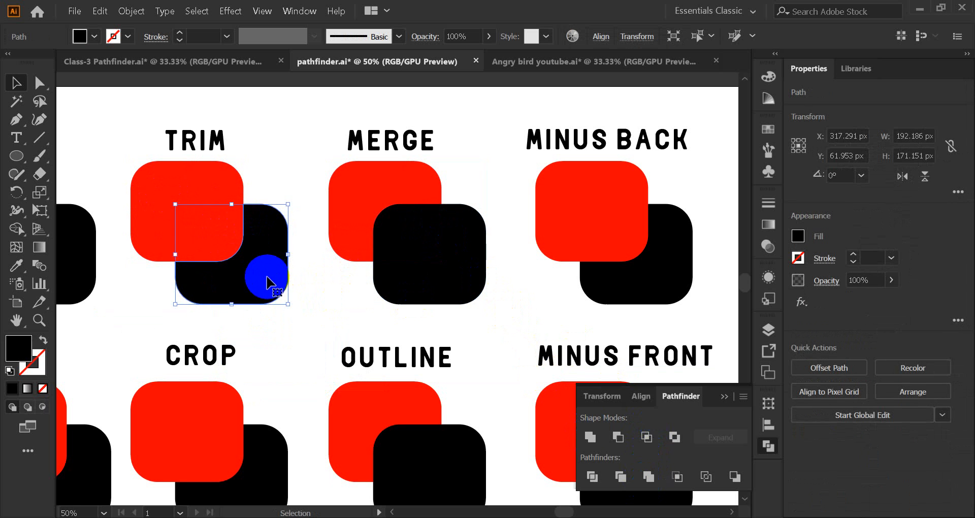
left_click_drag(267, 276, 282, 293)
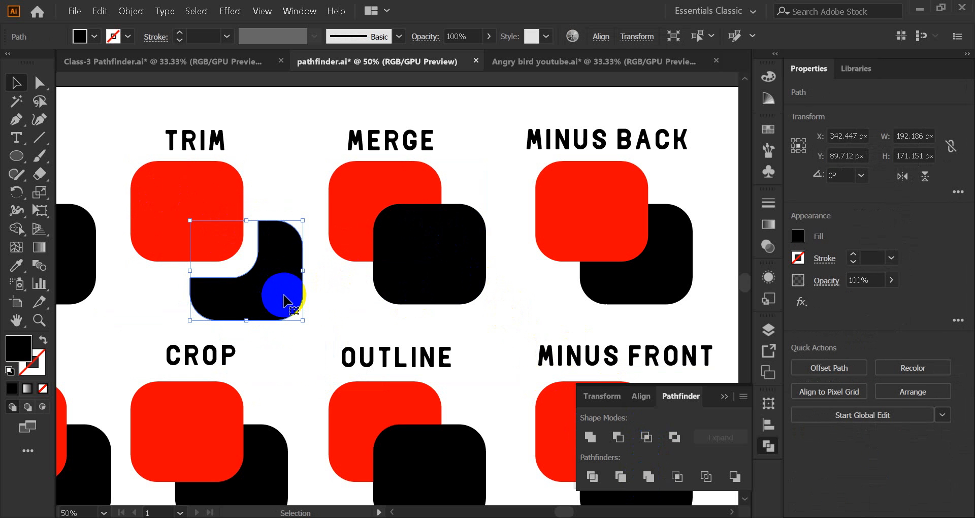
left_click(314, 304)
key("ctrl+z")
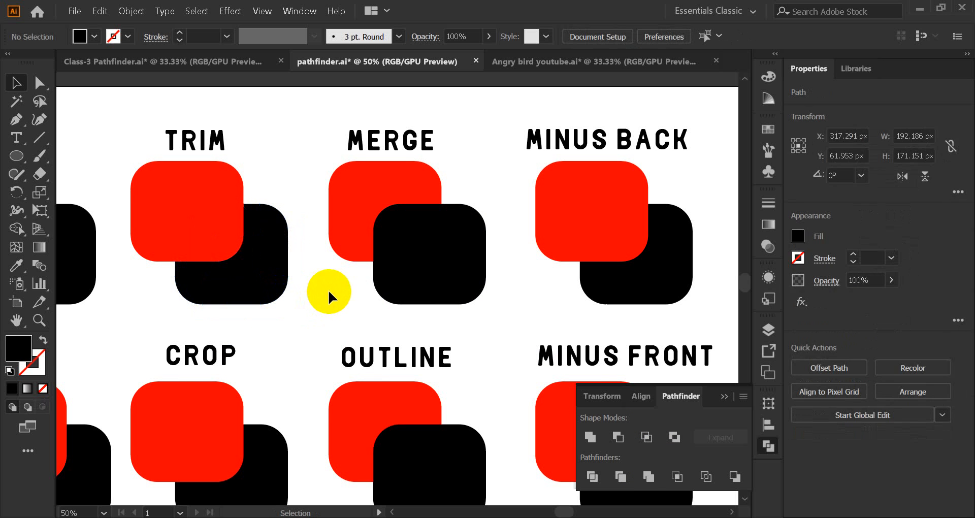
Ungroup the merged MERGE sample and shift its black rectangle away from the red piece to expose the cut-out
left_click(426, 243)
right_click(467, 245)
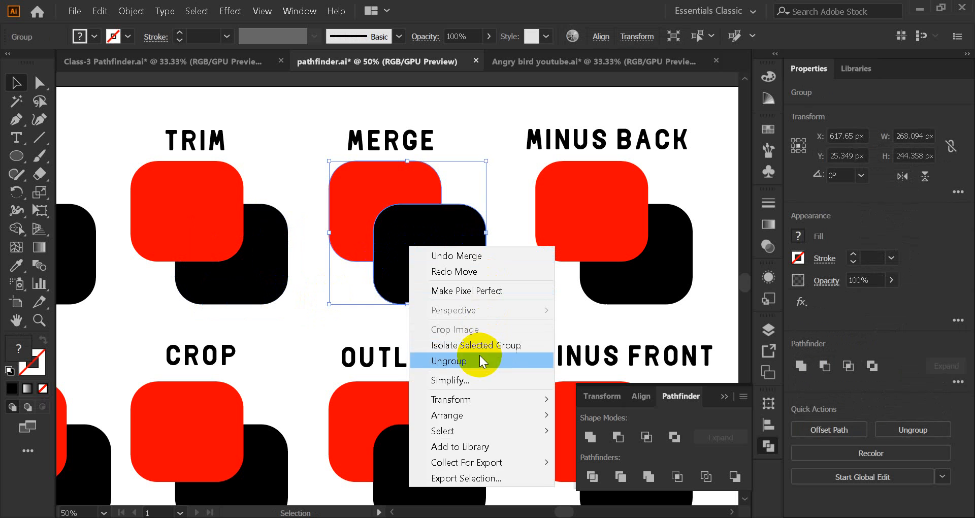
left_click(483, 360)
left_click(500, 304)
left_click_drag(435, 271, 477, 276)
left_click(529, 294)
left_click(325, 261)
left_click(348, 217)
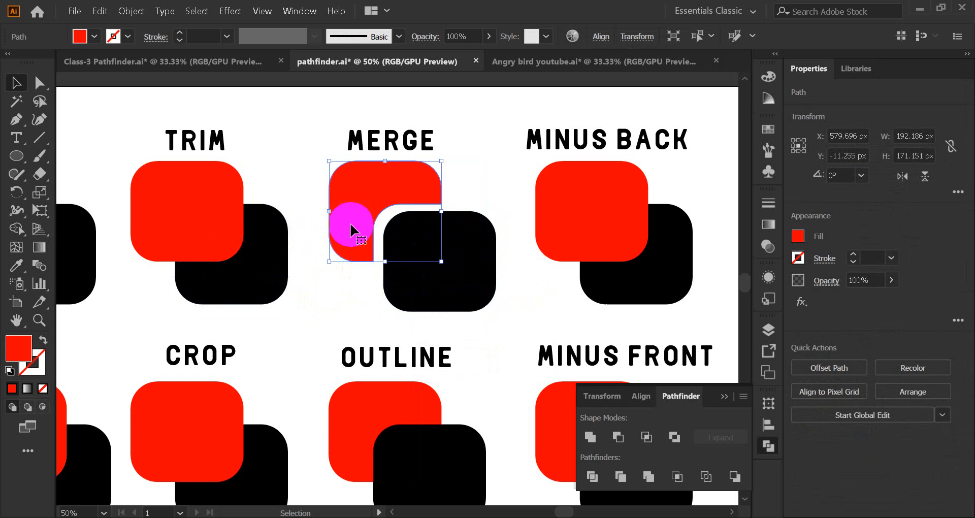
Shift the TRIM sample's black piece away from its red rectangle to compare its cut with the MERGE sample's red piece
left_click(268, 272)
left_click_drag(270, 279, 282, 290)
left_click(364, 234)
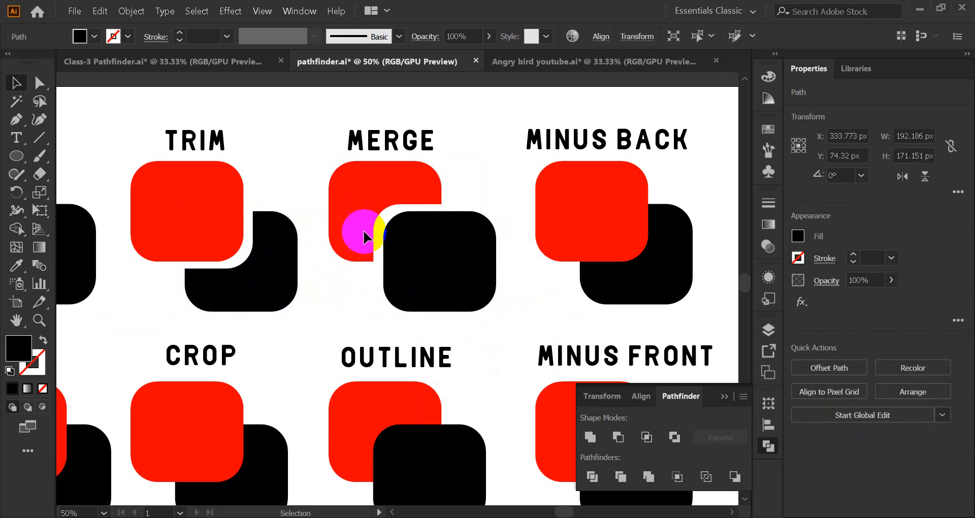
left_click(369, 196)
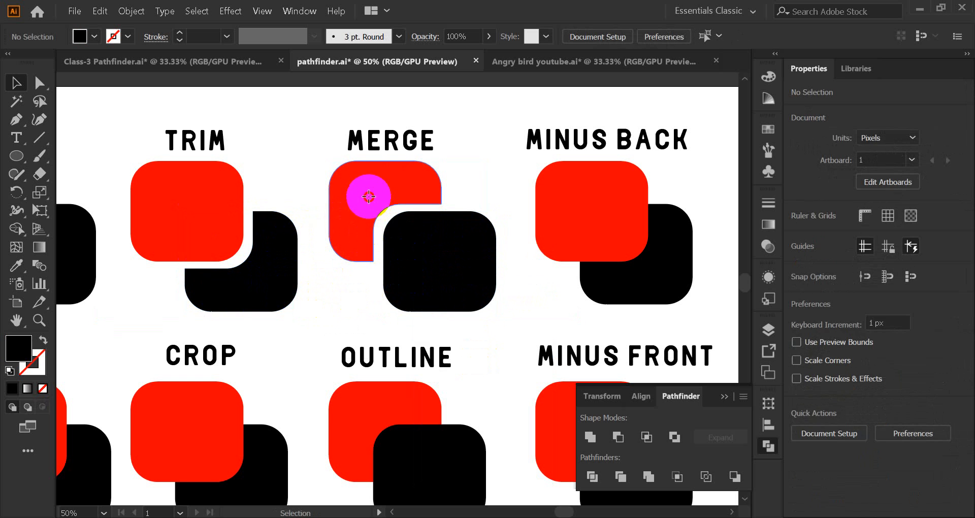
Undo the latest edits on the TRIM and MERGE samples, going back to before the Merge operation
left_click(495, 178)
left_click_drag(529, 239, 494, 233)
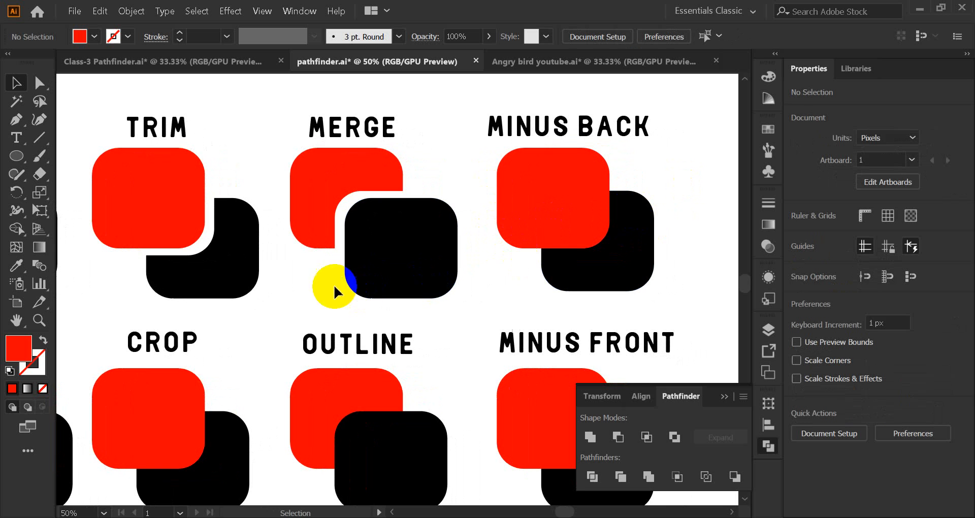
key("space")
left_click_drag(284, 313, 305, 289)
key("ctrl+z")
key("ctrl+z")
key("ctrl+z")
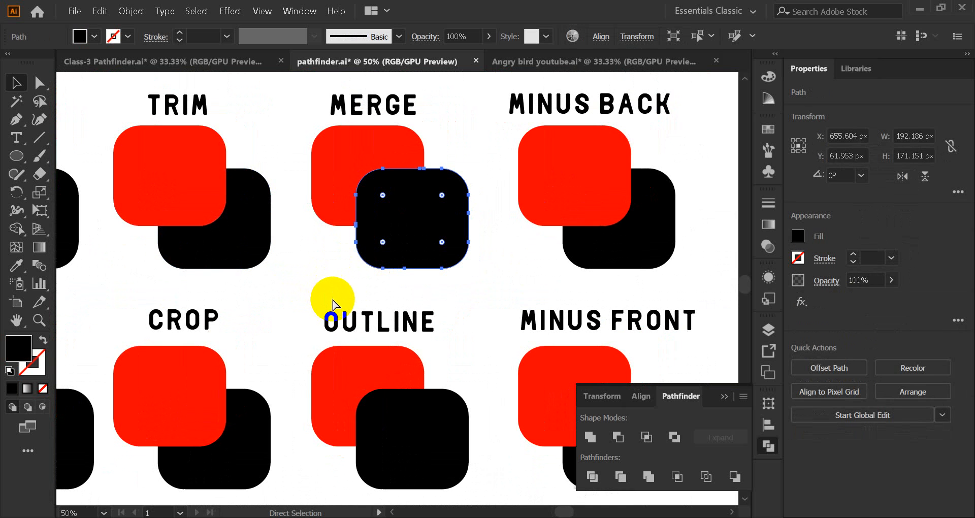
key("ctrl+z")
key("ctrl+z")
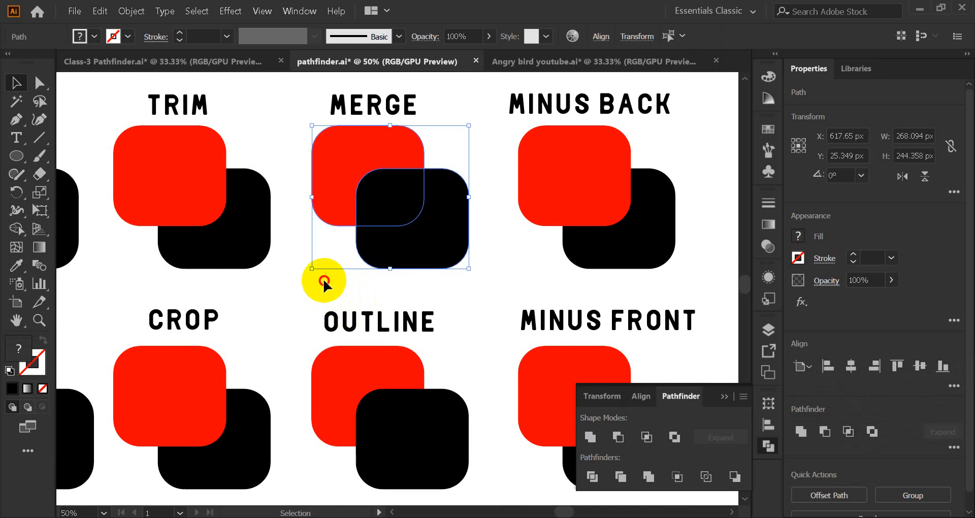
Try moving the unmerged black rectangle of the MERGE sample off the red one, and undo the move
left_click_drag(413, 235, 447, 272)
key("ctrl+z")
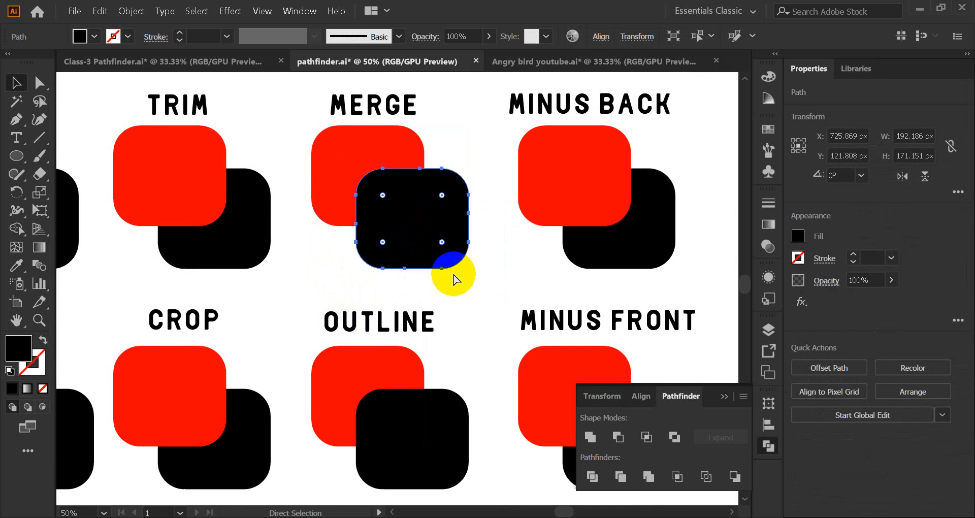
left_click(354, 250)
Merge the MERGE sample's red and black rectangles with the Pathfinder and ungroup the resulting pieces
left_click_drag(286, 169, 418, 234)
left_click(663, 476)
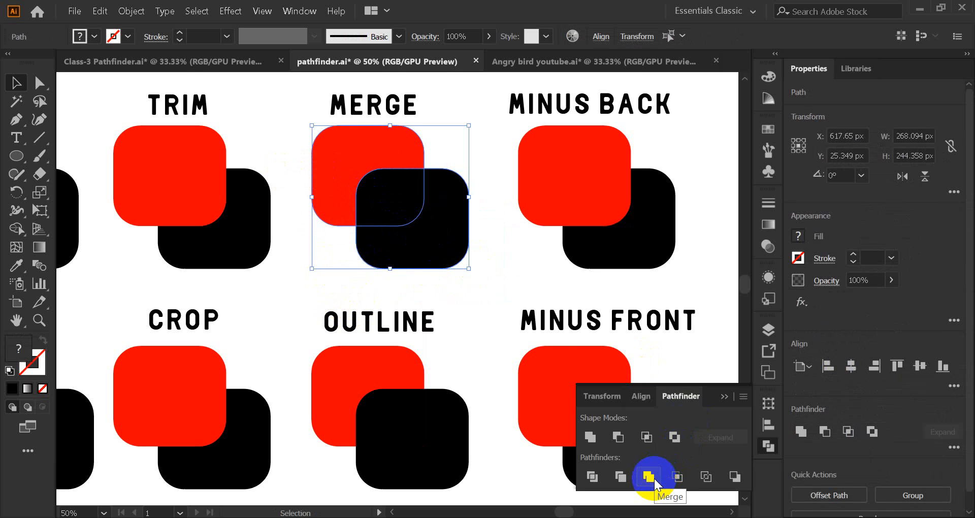
right_click(419, 217)
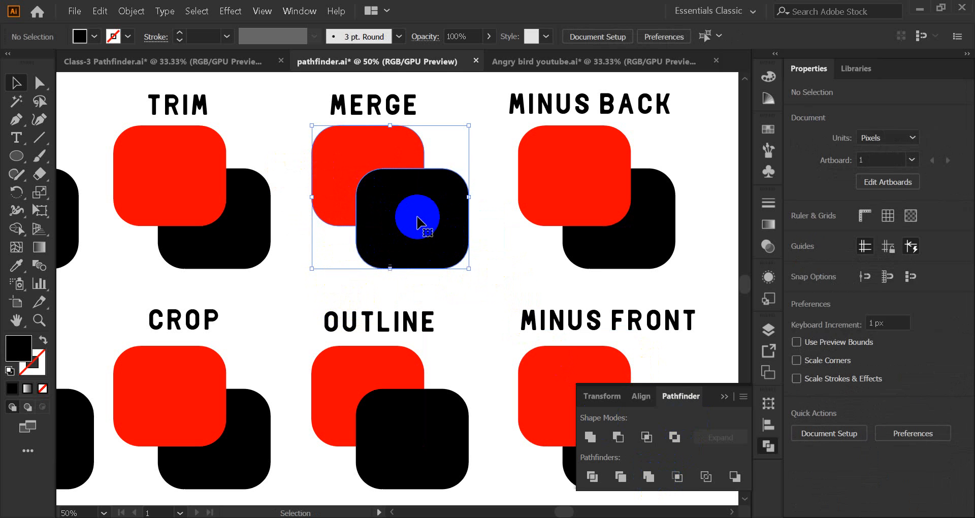
left_click(480, 331)
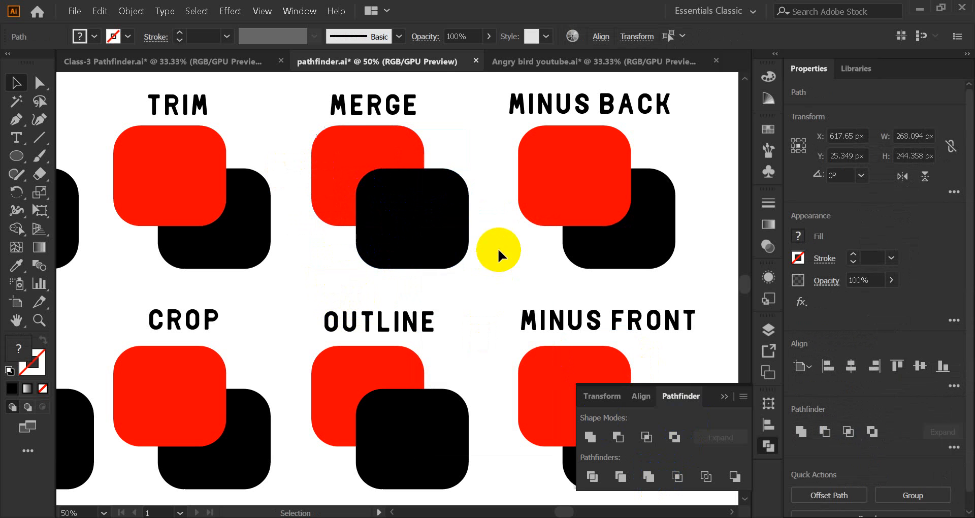
Pull the MERGE sample's black rectangle about 57 px right and 37 px down to examine the cut red piece, and undo the move
left_click(498, 248)
left_click_drag(420, 220, 453, 251)
left_click(329, 175)
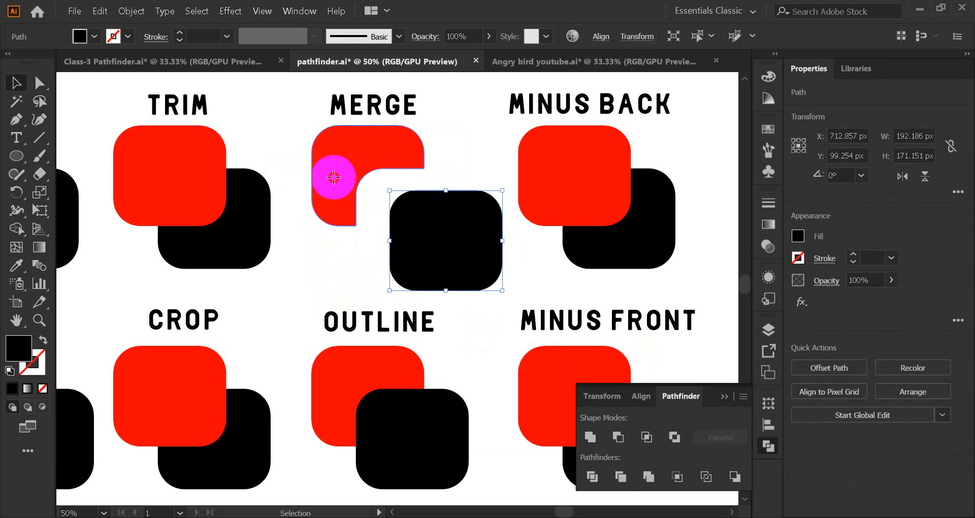
left_click(434, 247)
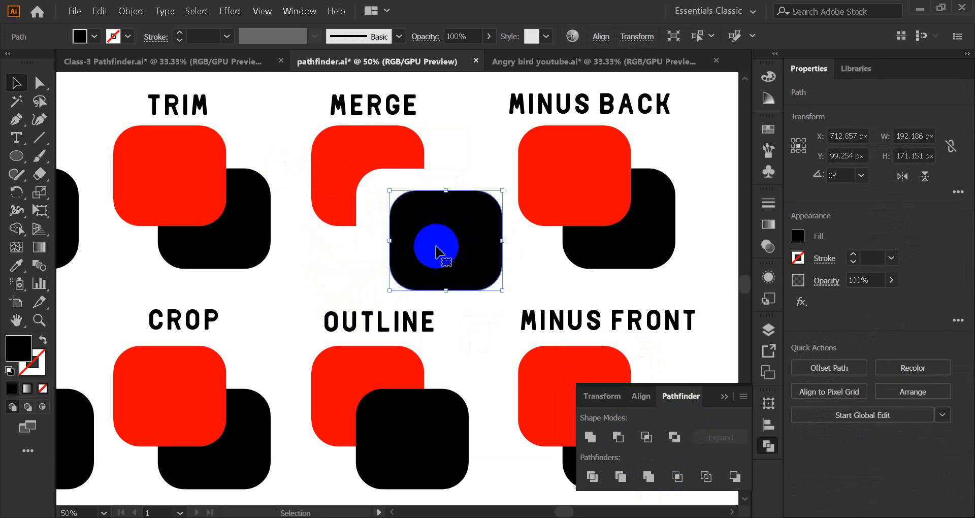
key("a")
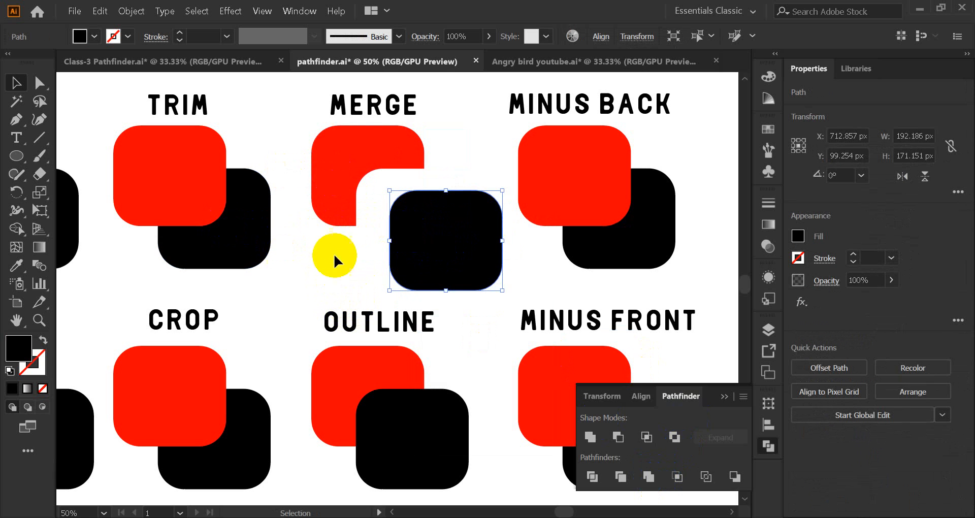
key("ctrl+z")
left_click(620, 476)
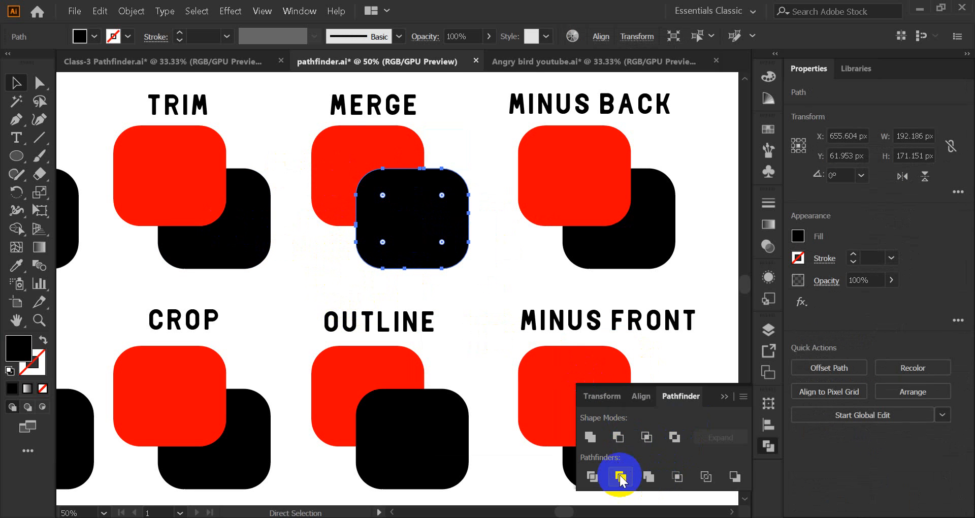
key("v")
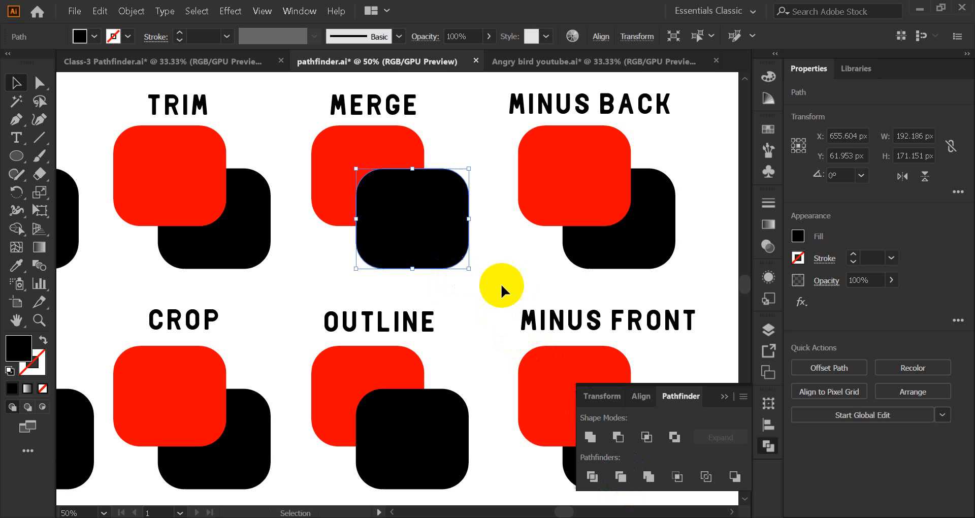
left_click(514, 283)
left_click_drag(696, 169, 548, 249)
left_click(297, 378)
scroll(298, 378, "down", 2)
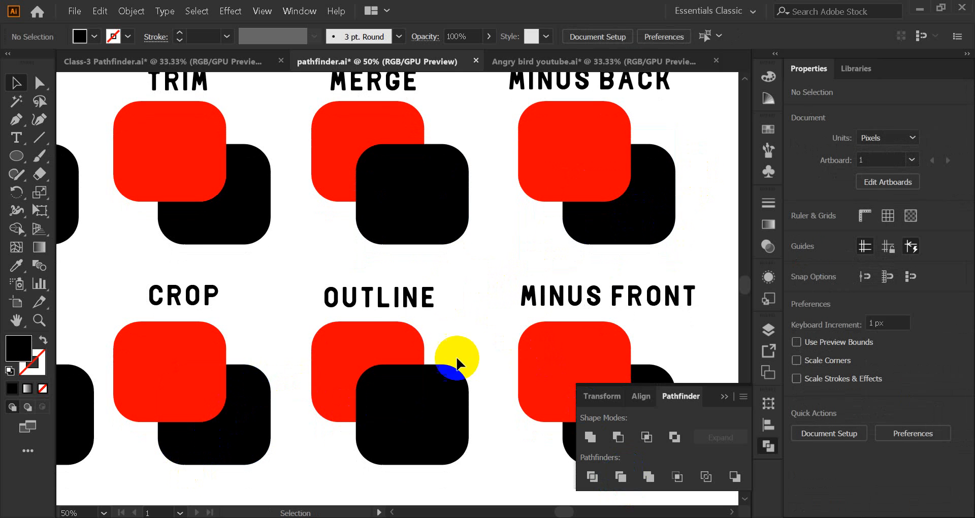
Apply the Outline pathfinder operation to the OUTLINE sample's overlapping rectangles and deselect them to examine the divided edges
left_click_drag(344, 439, 399, 366)
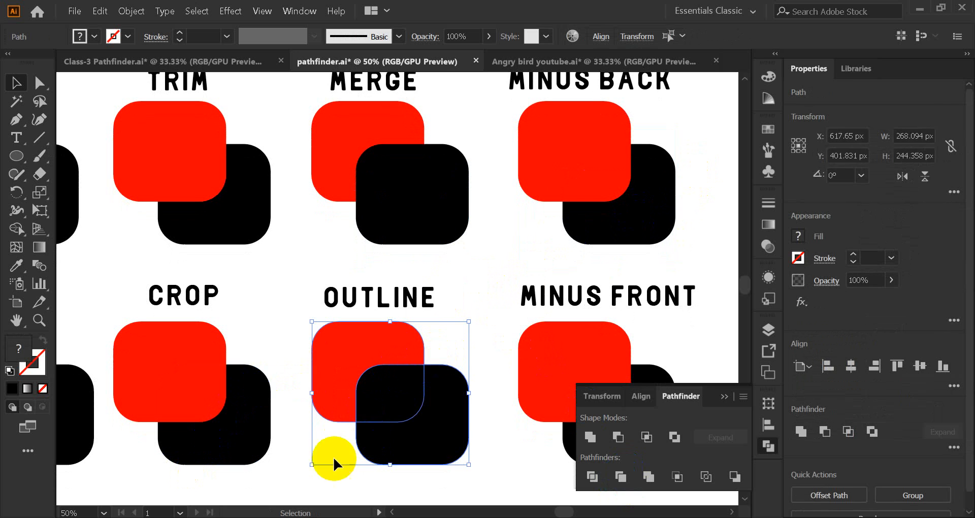
left_click(324, 461)
left_click_drag(325, 462, 450, 381)
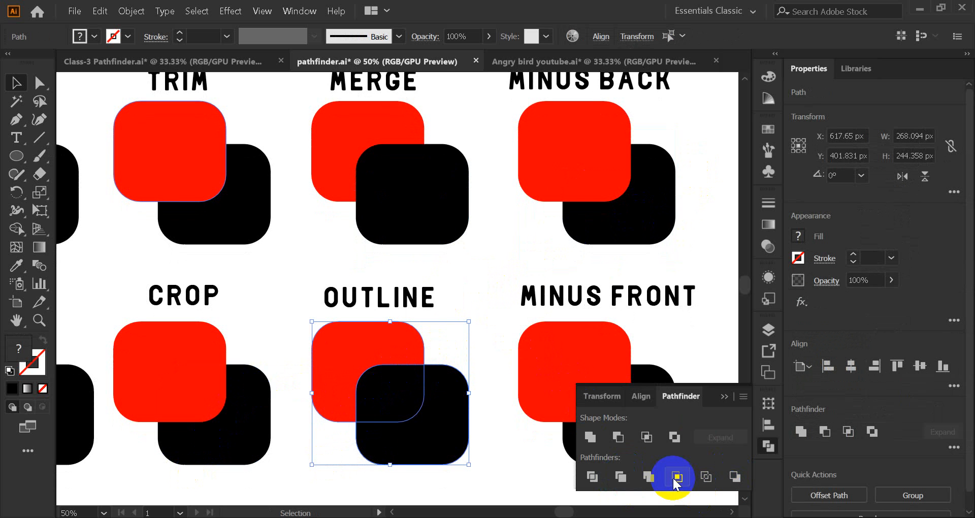
left_click(706, 477)
left_click(478, 340)
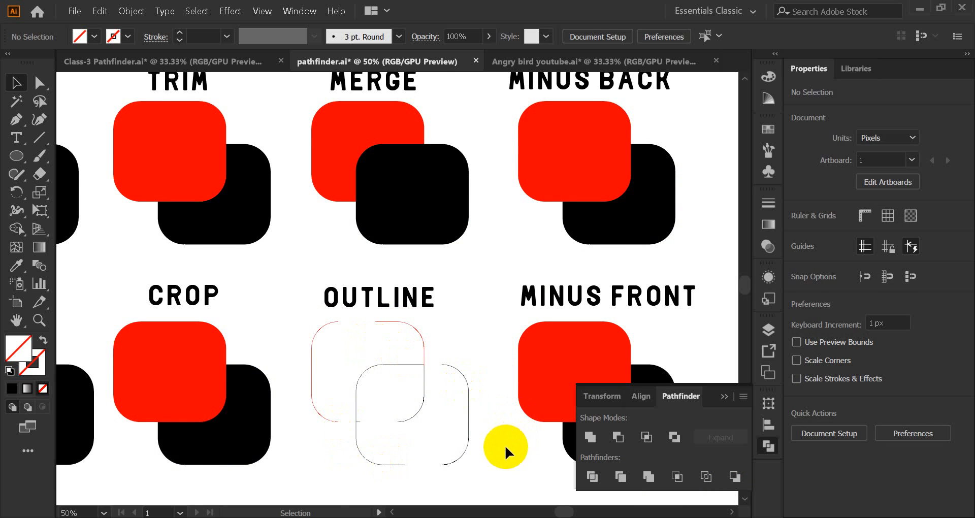
Undo the Outline operation on the OUTLINE sample
left_click_drag(505, 447, 525, 413)
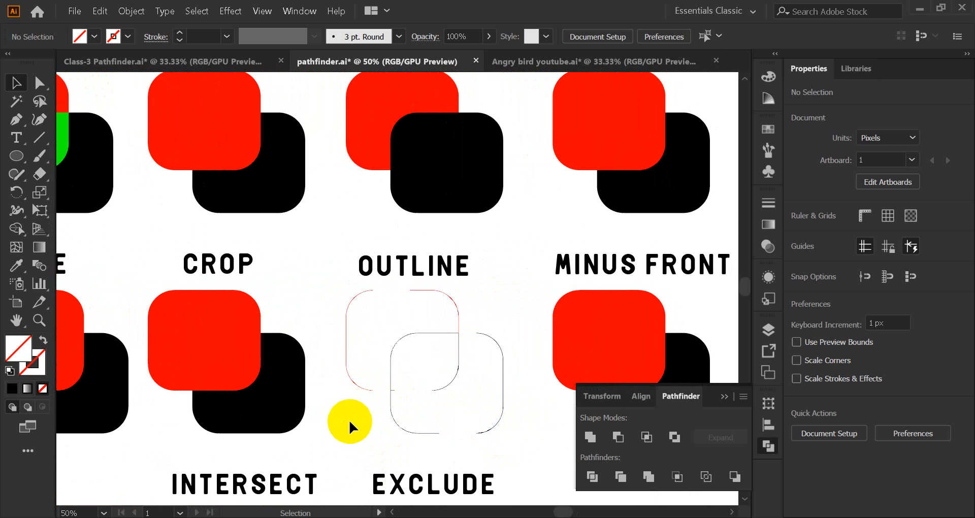
left_click_drag(349, 419, 363, 398)
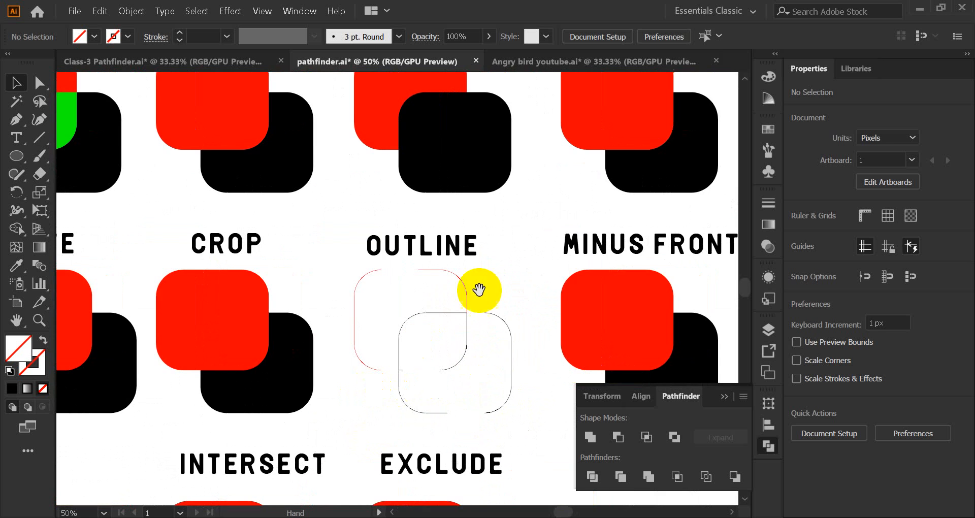
left_click_drag(529, 231, 417, 303)
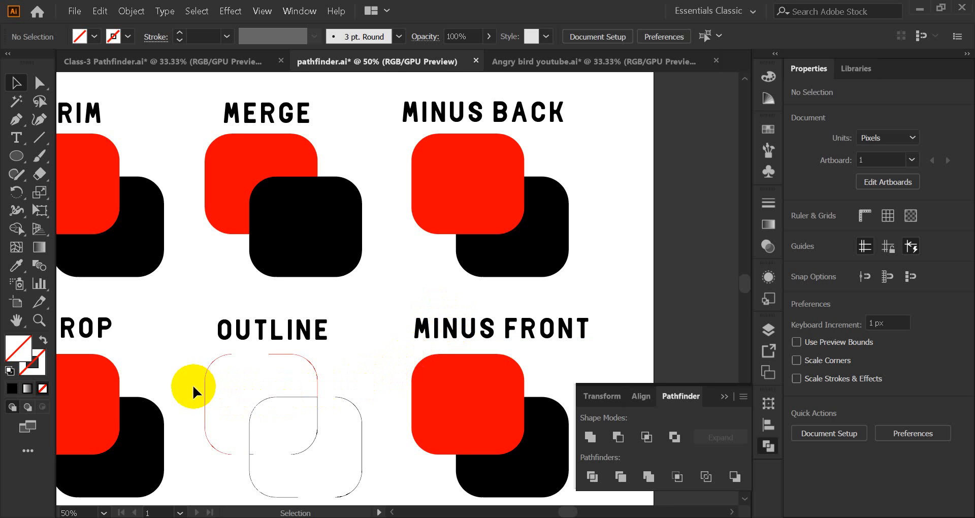
left_click_drag(188, 364, 354, 450)
key("ctrl+z")
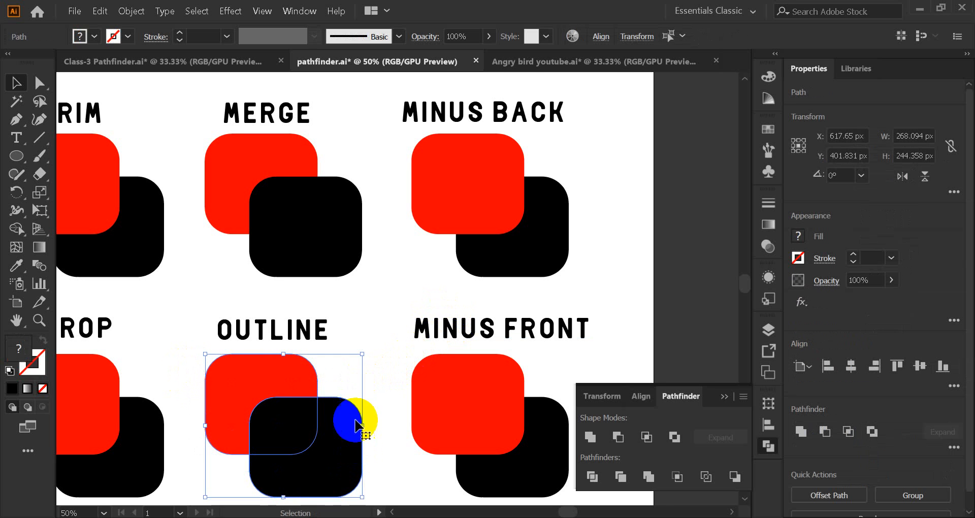
Select both rectangles of the OUTLINE sample, convert them to edge paths with the Outline pathfinder operation, and clear the selection
left_click(378, 372)
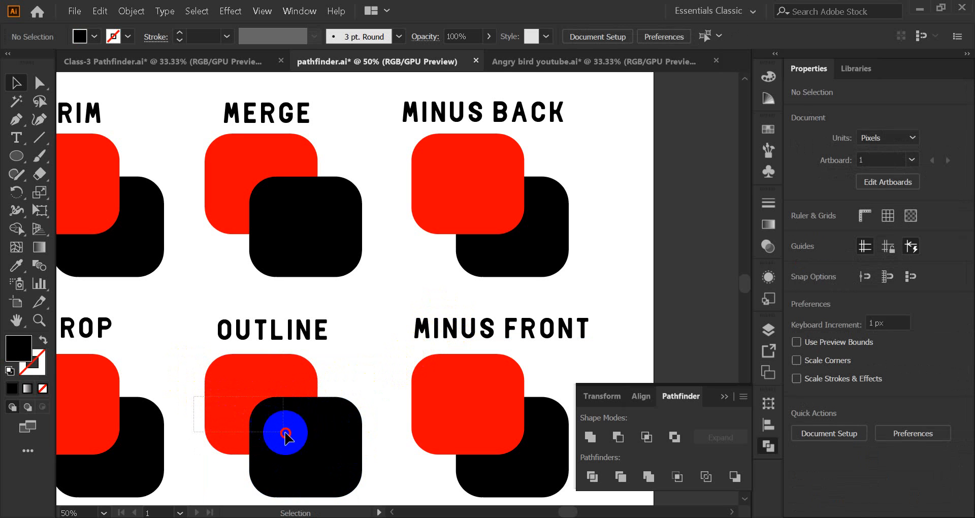
left_click(307, 447)
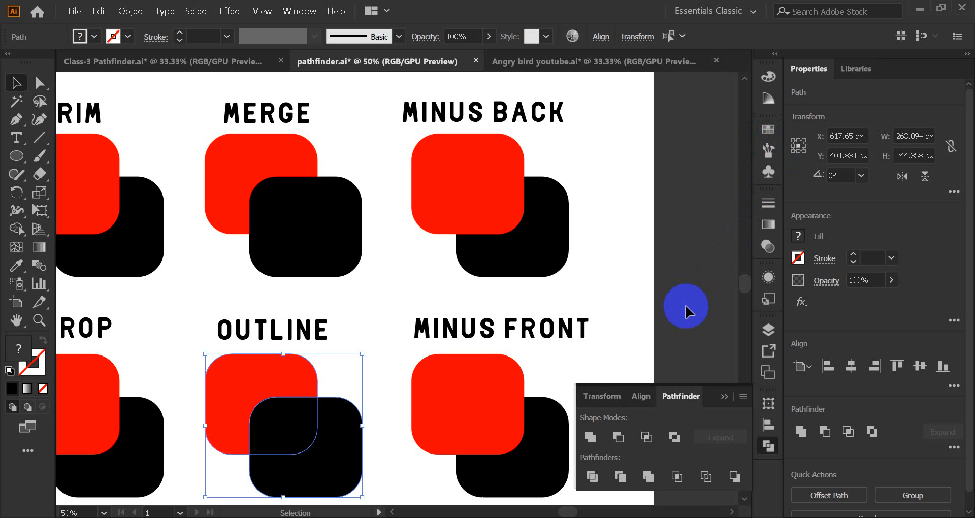
left_click(682, 475)
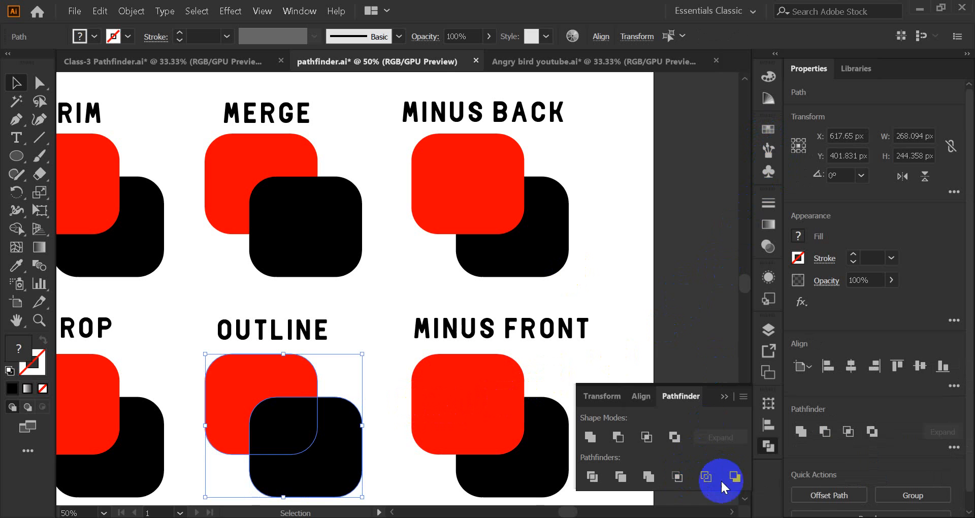
left_click(686, 477)
left_click(653, 300)
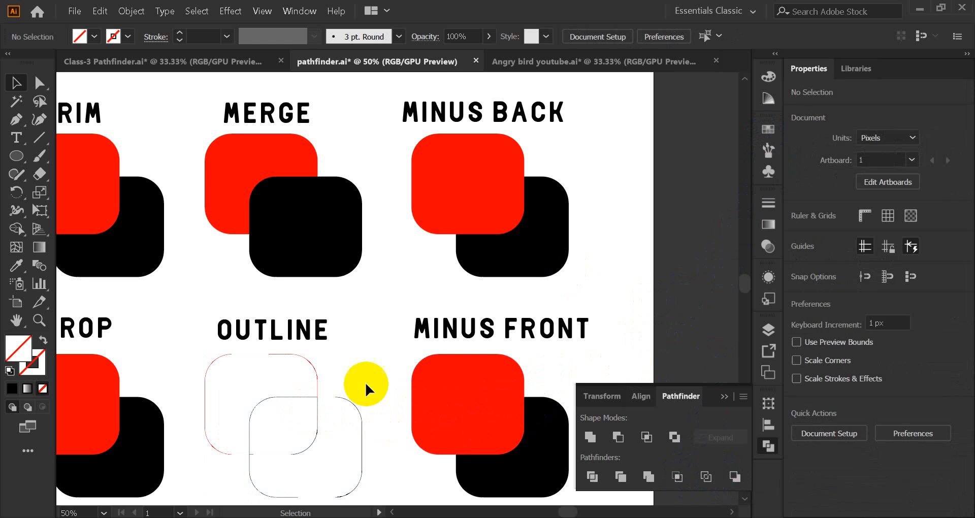
left_click(418, 382)
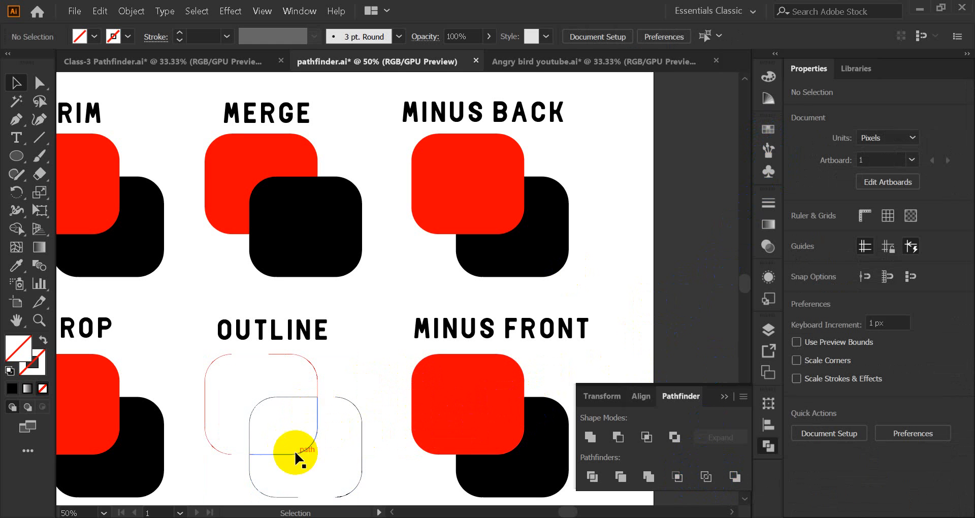
left_click(414, 407)
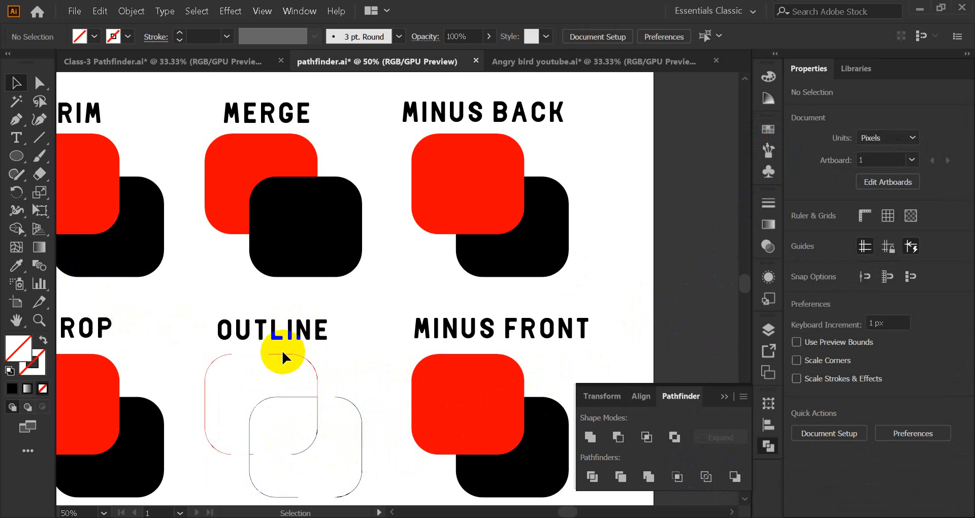
Draw an ellipse about 37 by 38 px in the empty area beside the OUTLINE sample
scroll(329, 368, "up", 3)
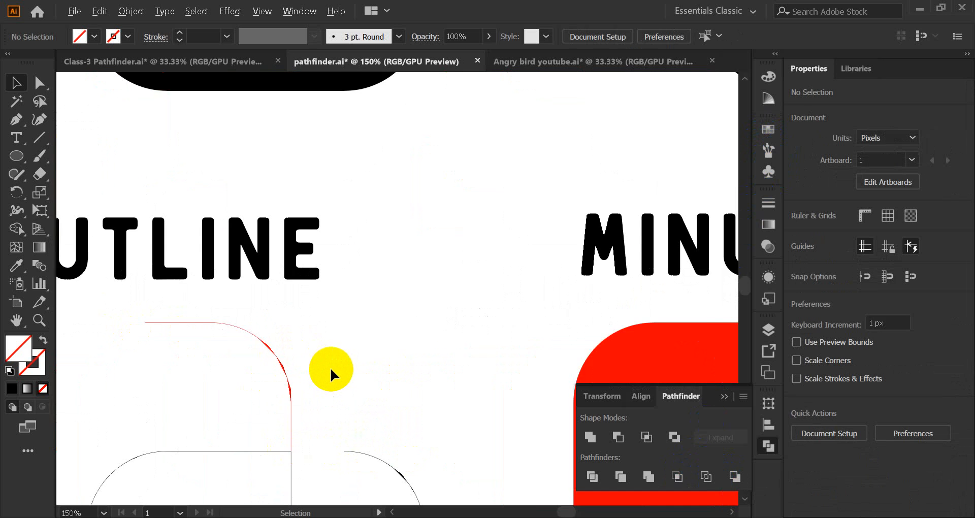
left_click(13, 162)
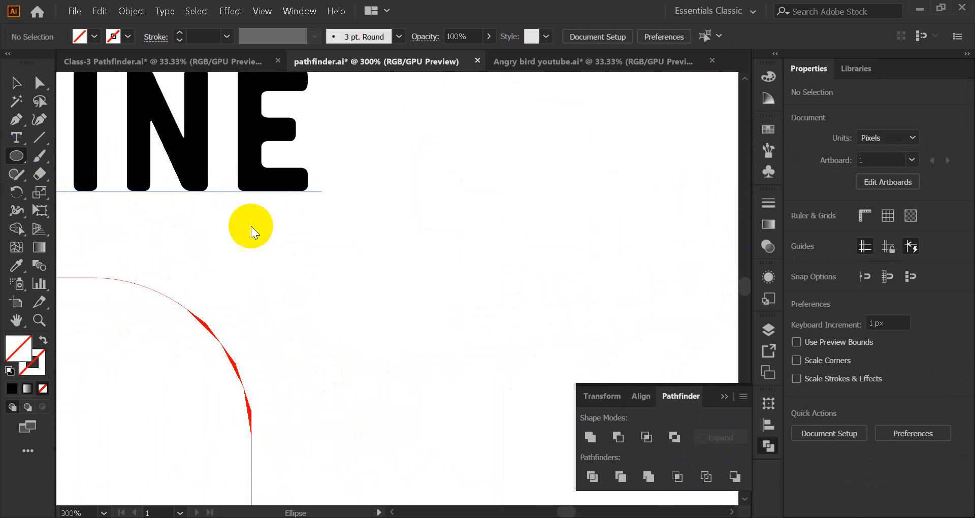
left_click_drag(373, 264, 501, 397)
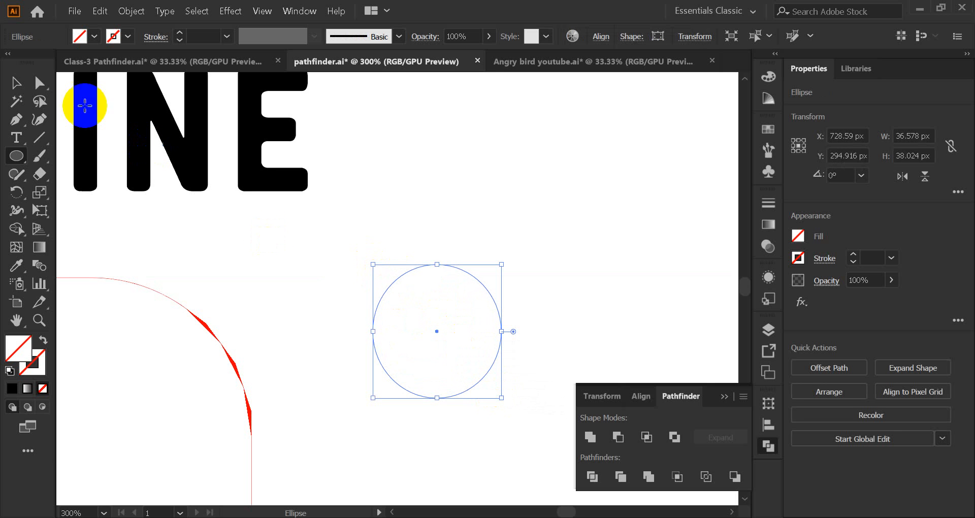
left_click(15, 84)
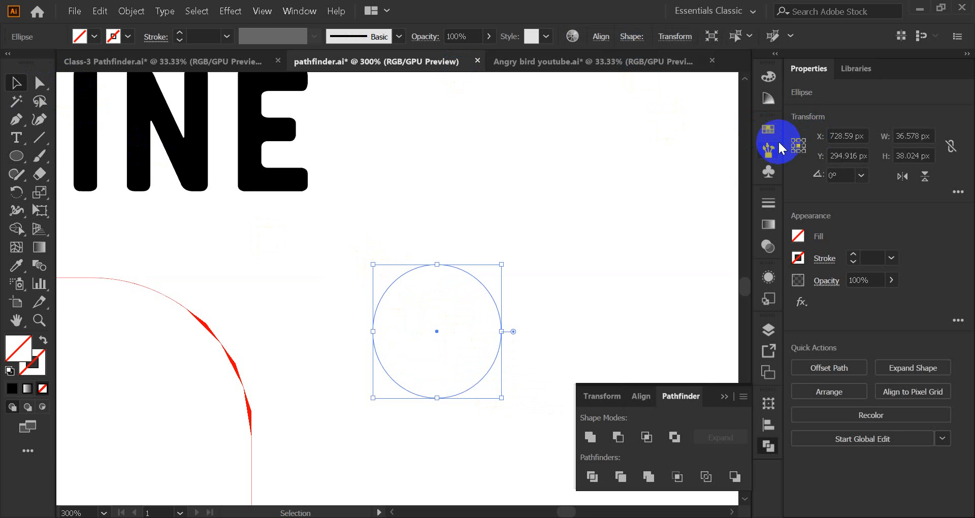
Fill the ellipse with the red swatch and clear the selection
left_click(769, 129)
left_click(622, 169)
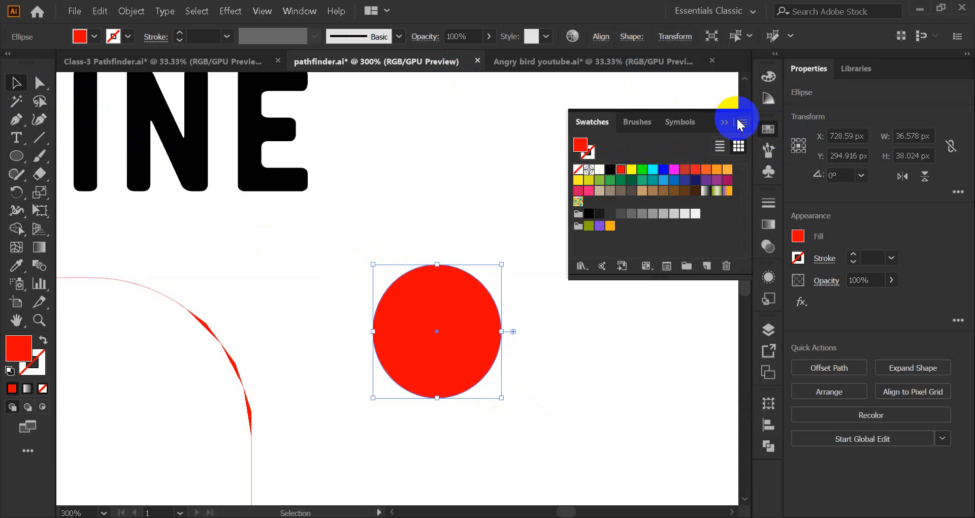
left_click(740, 119)
left_click(564, 310)
scroll(522, 316, "up", 2)
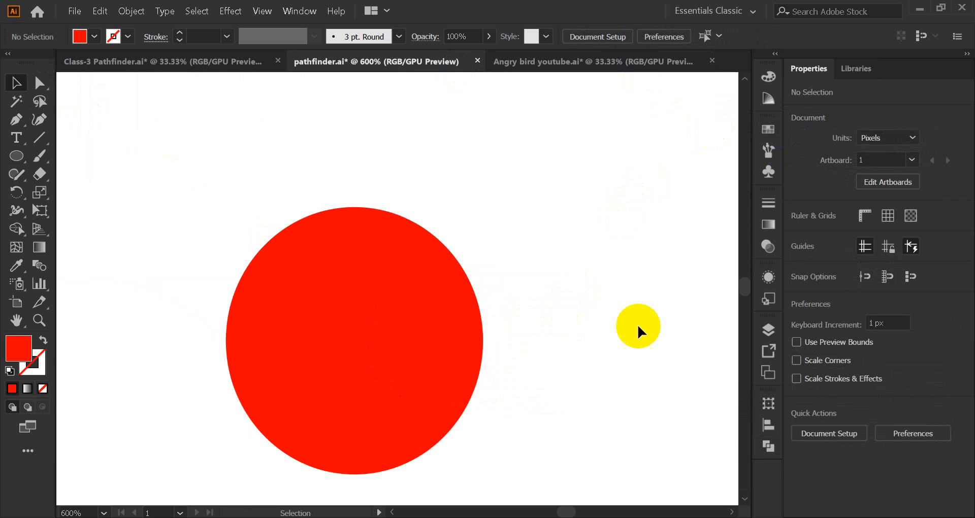
Try the Outline pathfinder operation on the red ellipse, undo it and deselect the ellipse
left_click(769, 446)
left_click(451, 355)
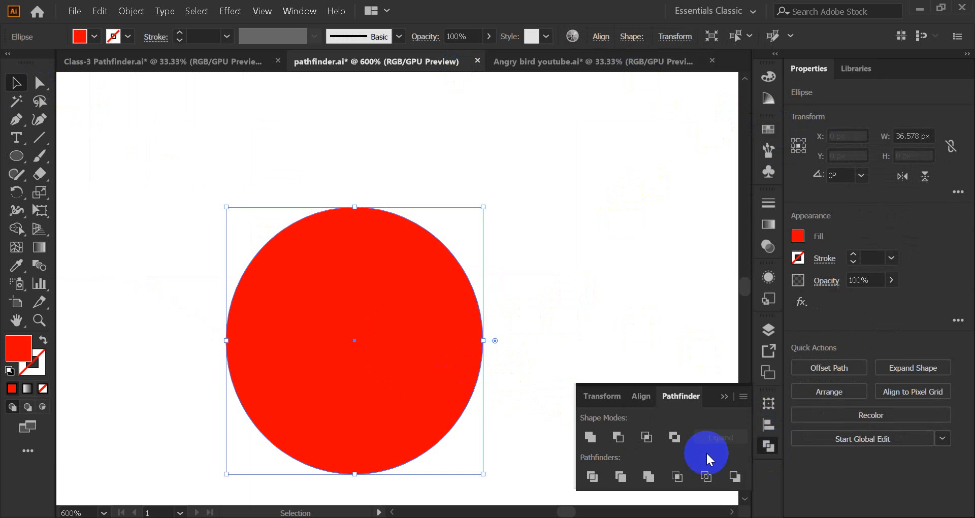
left_click(714, 476)
left_click(559, 298)
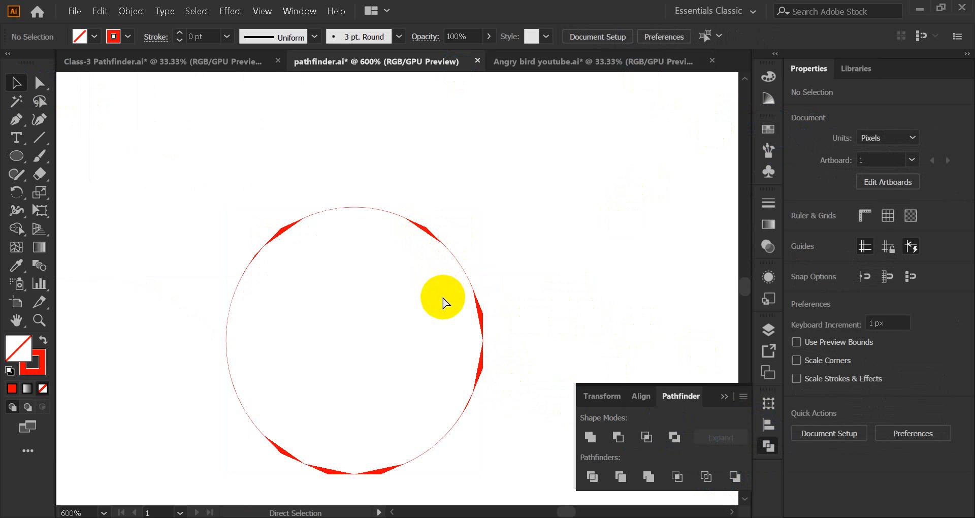
key("ctrl+z")
left_click(294, 206)
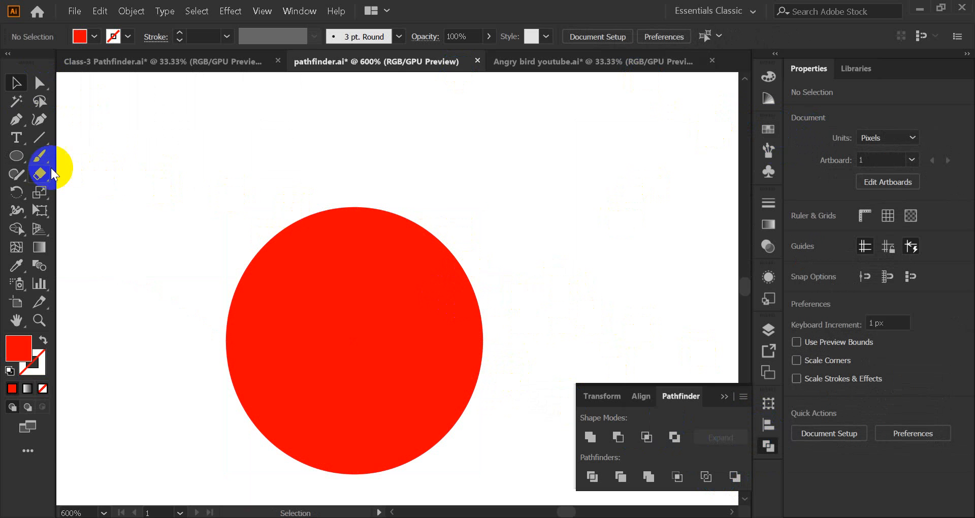
Draw a red rectangle about 24 by 18 px overlapping the ellipse's upper-left part
left_click(22, 151)
left_click_drag(16, 160, 51, 156)
left_click_drag(145, 145, 314, 273)
left_click(16, 83)
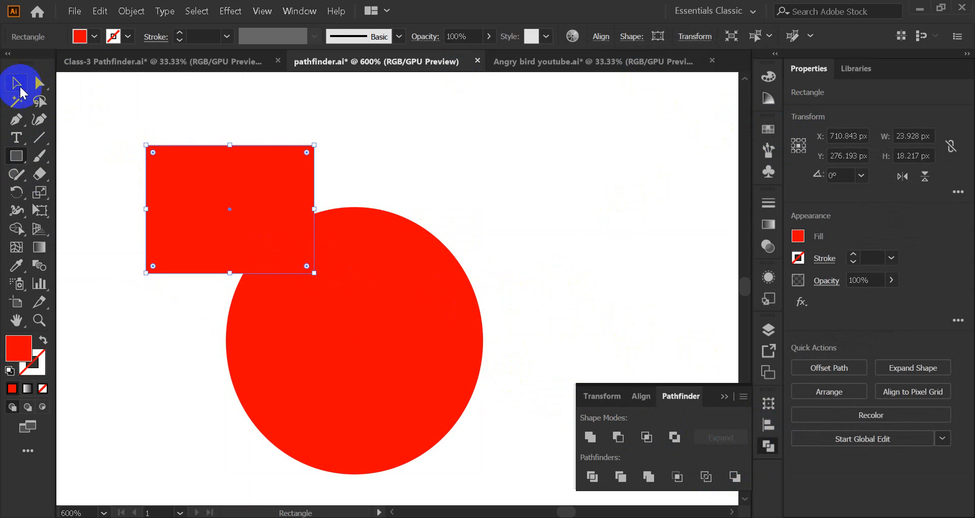
Delete the red ellipse and move the rectangle down and right into its place
left_click(523, 207)
left_click(392, 321)
key("Delete")
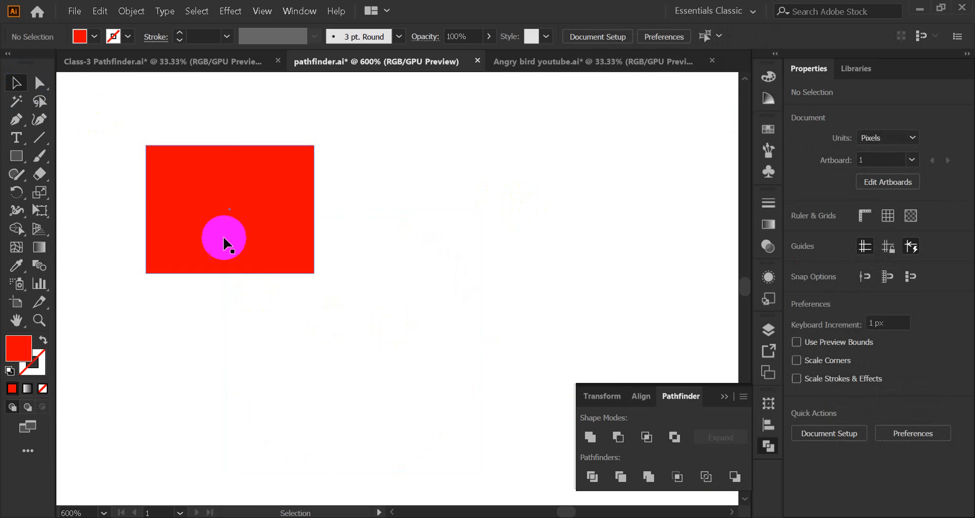
left_click_drag(224, 237, 346, 353)
Try the Outline pathfinder operation on the single red rectangle, undo it and clear the selection
left_click(705, 475)
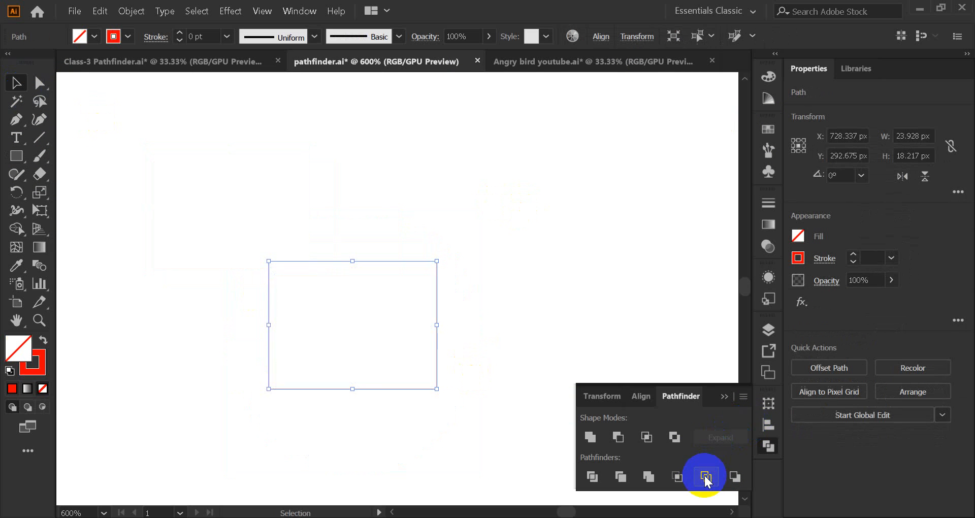
left_click(470, 325)
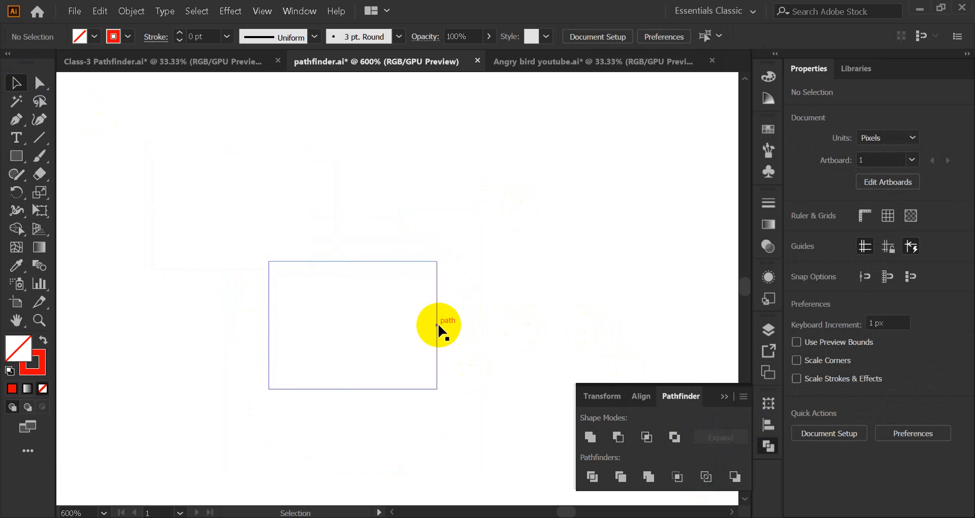
key("ctrl+z")
key("ctrl+shift+a")
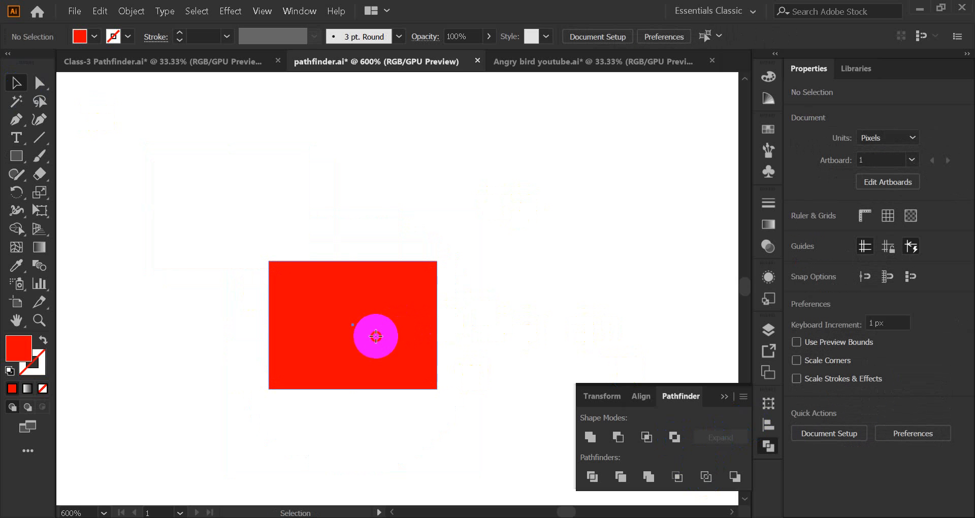
Place four copies of the red rectangle over its corners and convert all five to edge paths with the Outline pathfinder operation
left_click_drag(376, 336, 500, 262)
left_click_drag(500, 262, 267, 436)
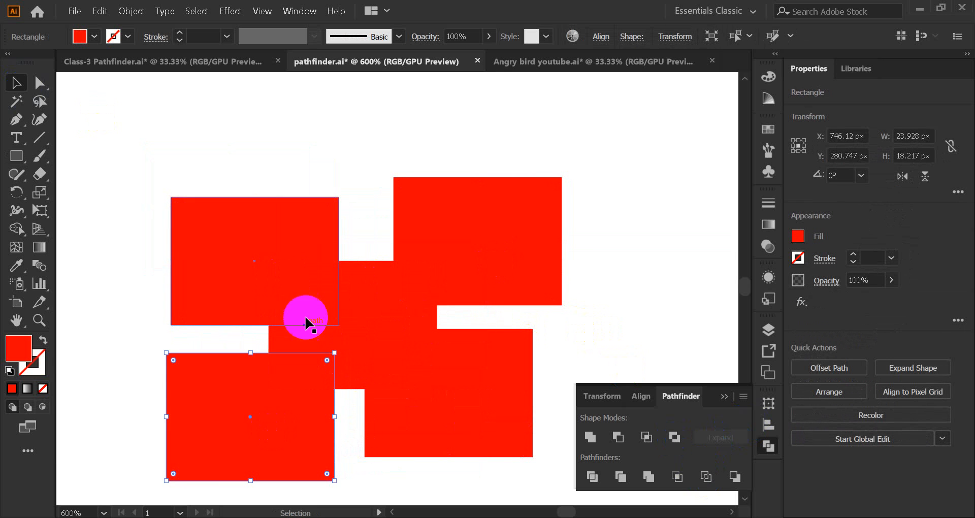
left_click_drag(322, 162, 456, 429)
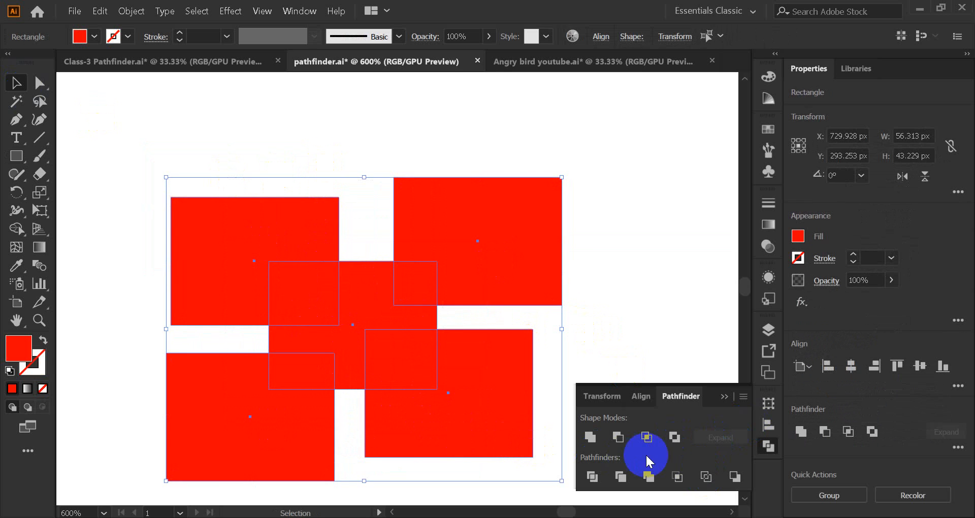
left_click(705, 478)
left_click(627, 264)
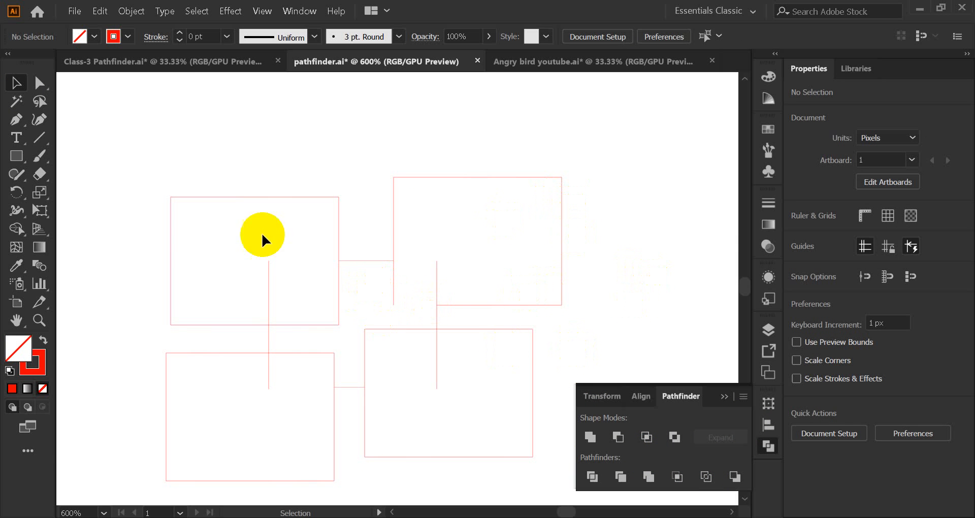
Examine the outlined rectangles' divided edges, selected and unselected, at different magnifications
left_click_drag(196, 159, 490, 407)
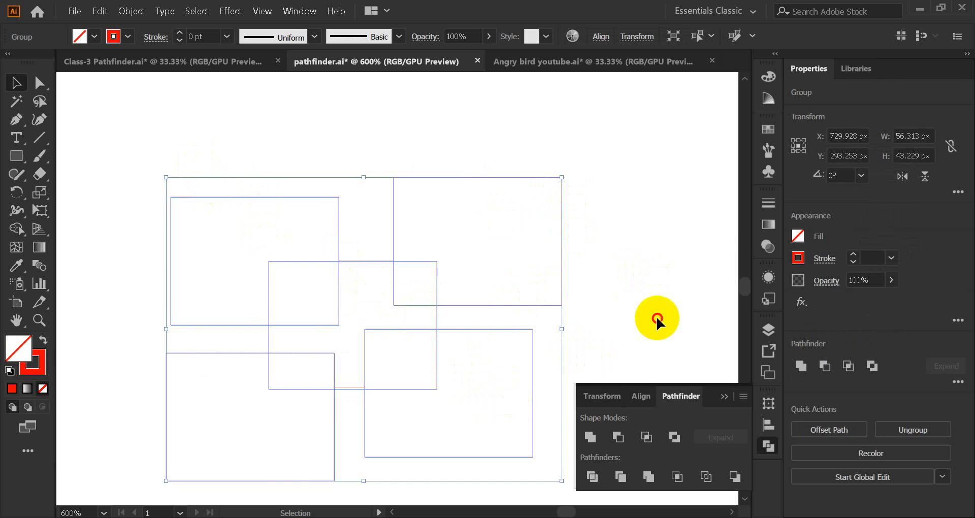
left_click(657, 235)
scroll(660, 236, "down", 3)
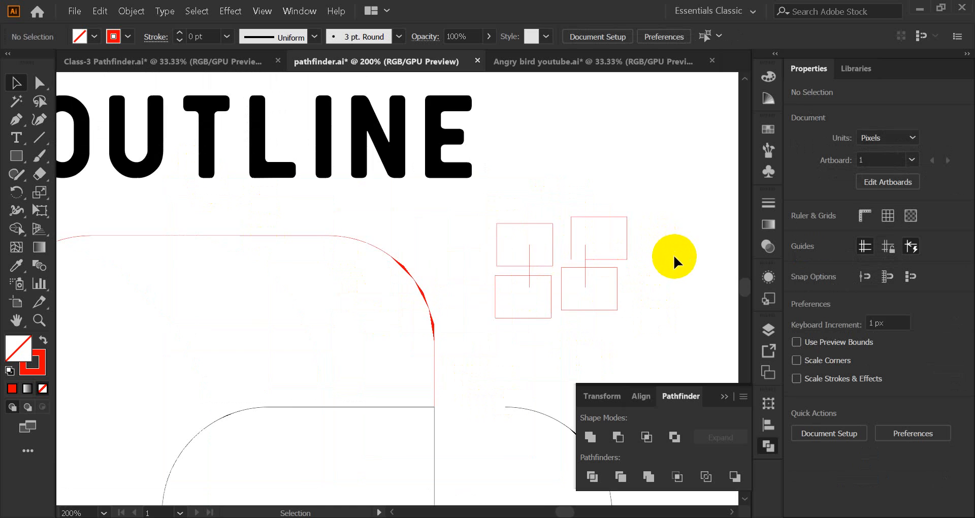
scroll(674, 254, "up", 3)
scroll(501, 263, "up", 4)
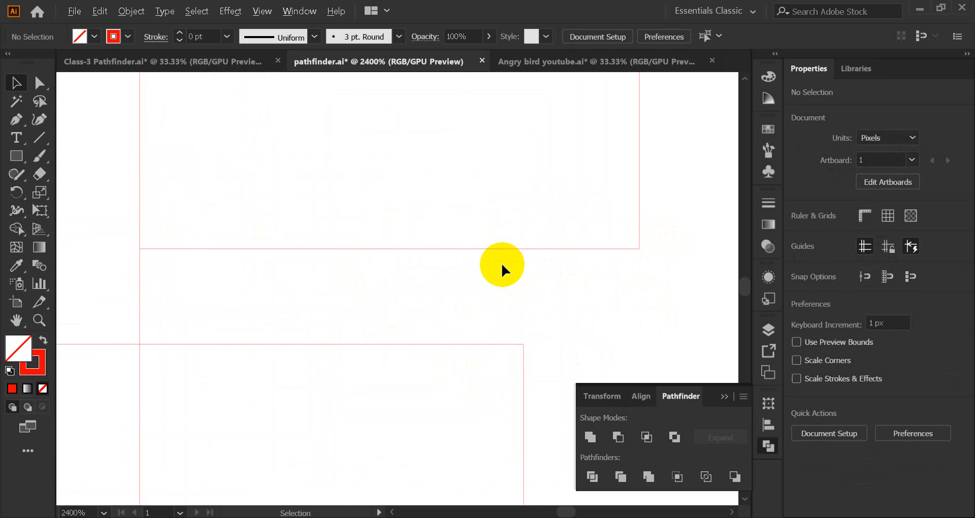
scroll(501, 263, "down", 8)
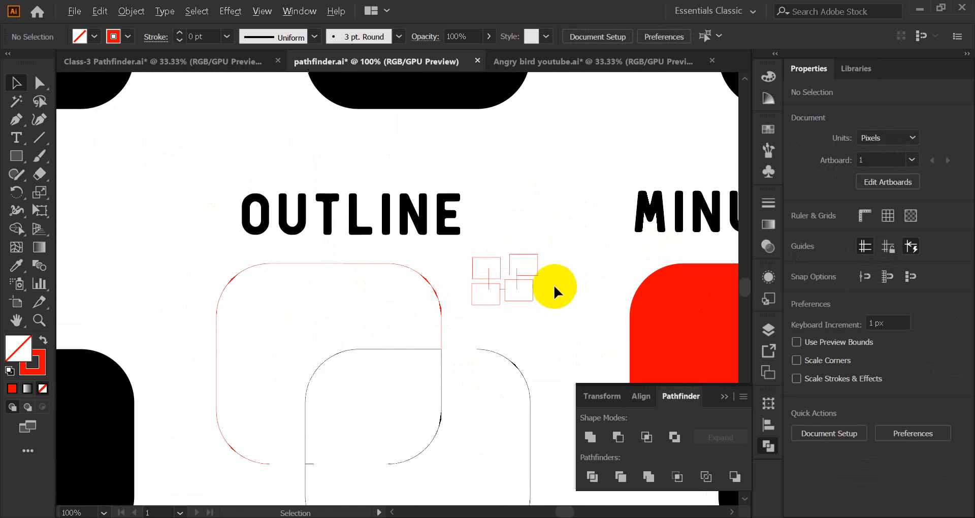
scroll(504, 254, "up", 5)
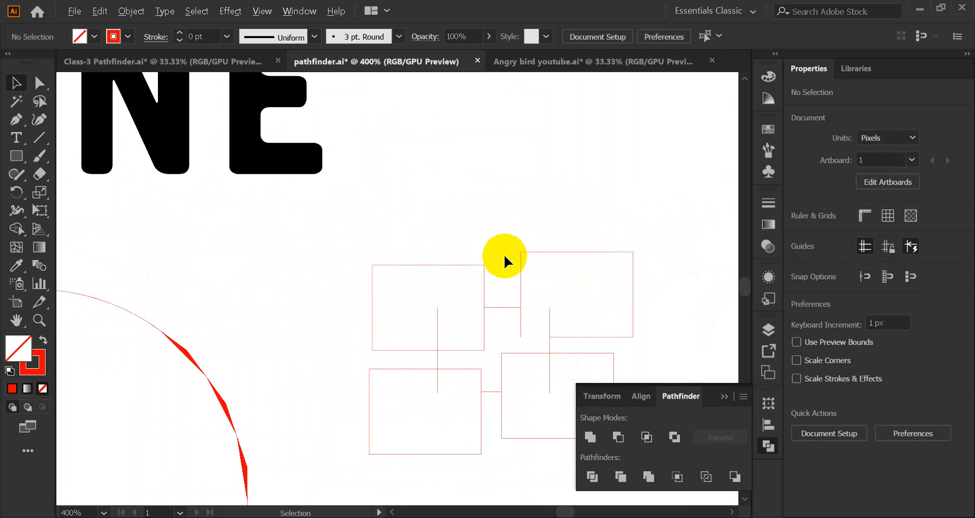
scroll(504, 254, "down", 2)
Delete the small group of outlined rectangles beside the OUTLINE sample
left_click_drag(428, 260, 553, 329)
key("Delete")
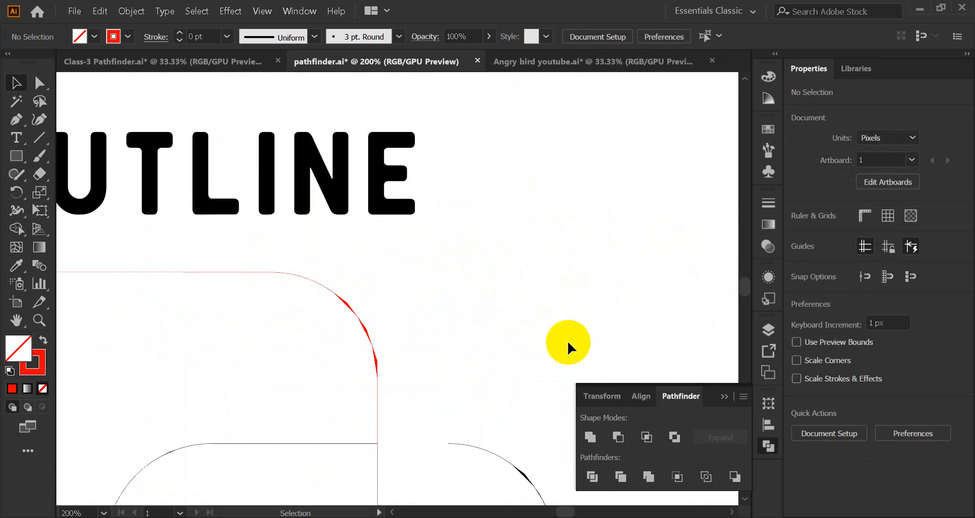
scroll(564, 338, "down", 3)
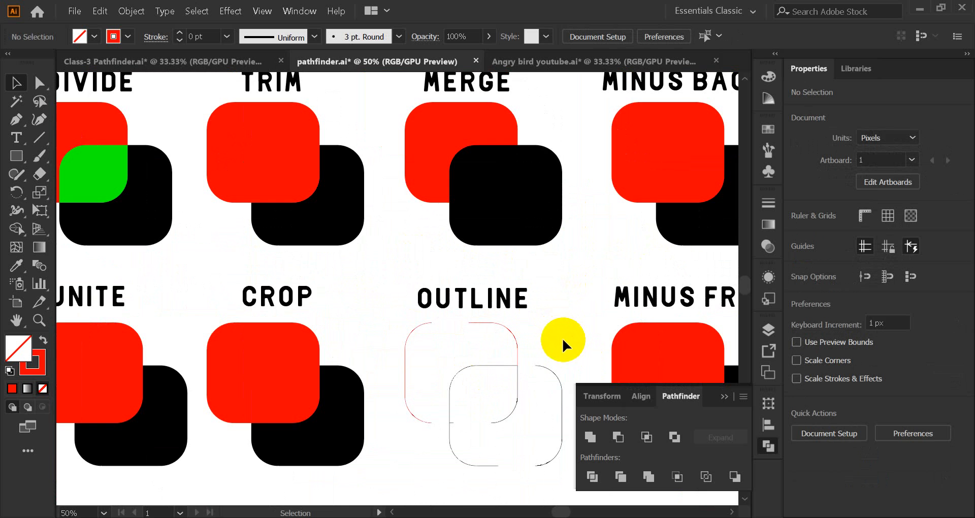
Select both rectangles of the MINUS FRONT sample, cut the red one out of the black one with Minus Front, and deselect
left_click_drag(622, 328, 313, 376)
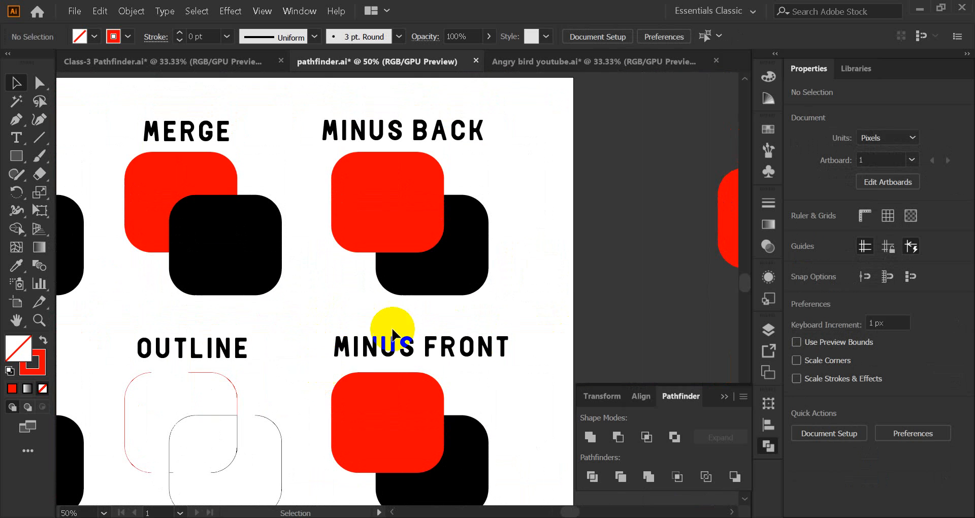
left_click(404, 294)
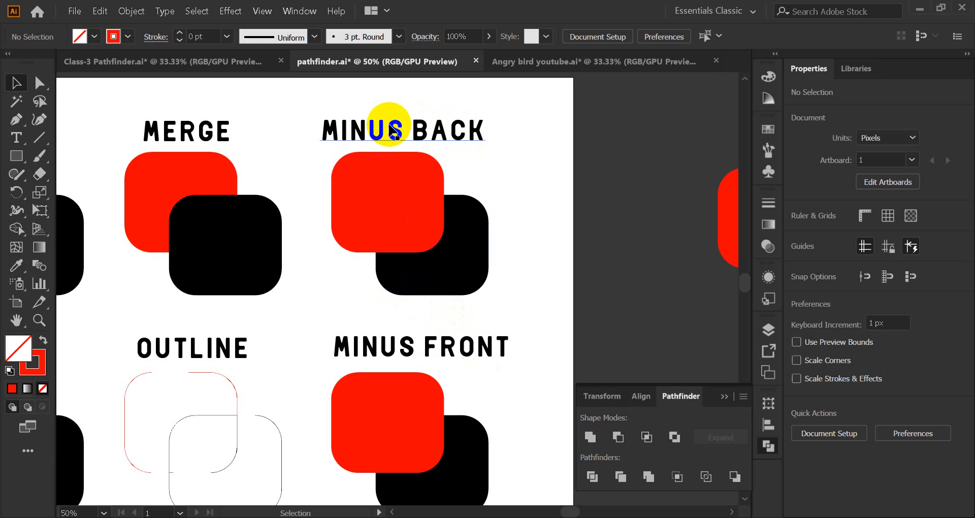
left_click(359, 451)
left_click(445, 350)
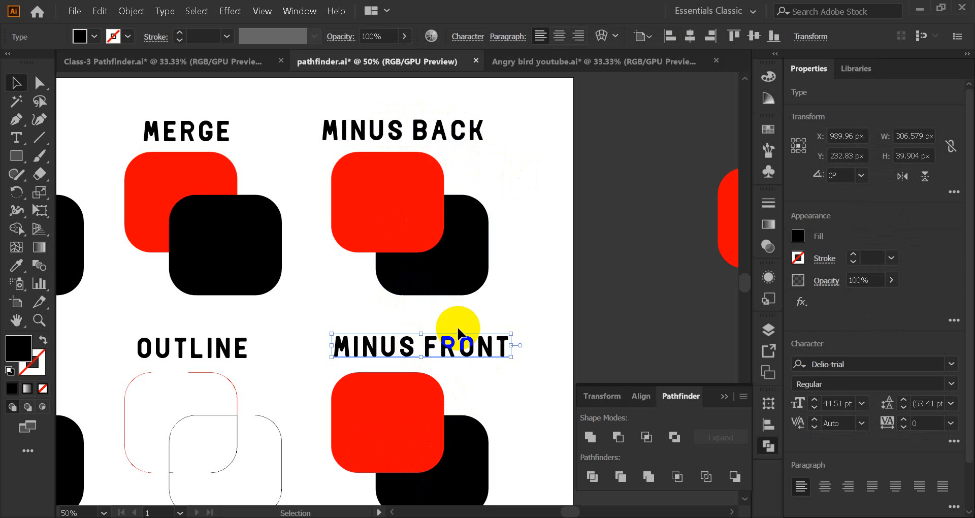
scroll(476, 376, "down", 1)
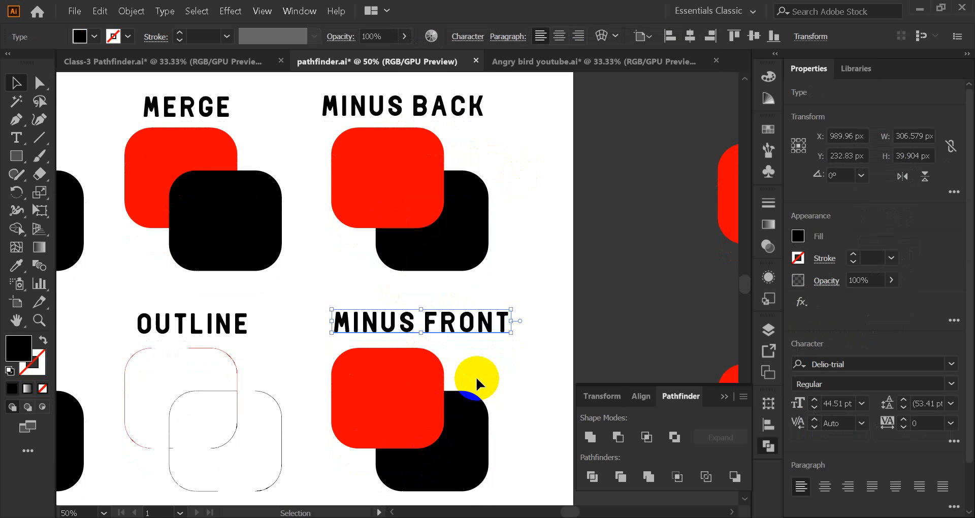
left_click_drag(489, 365, 403, 469)
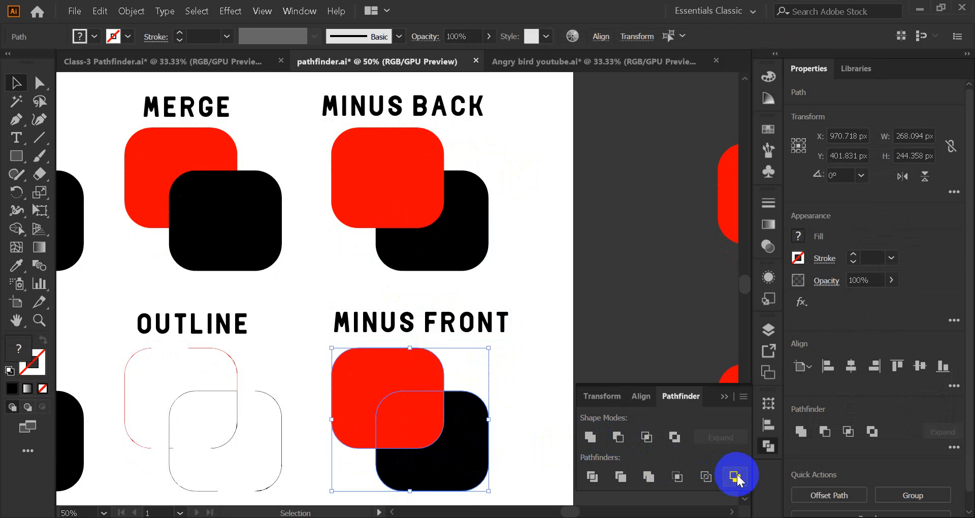
left_click(619, 437)
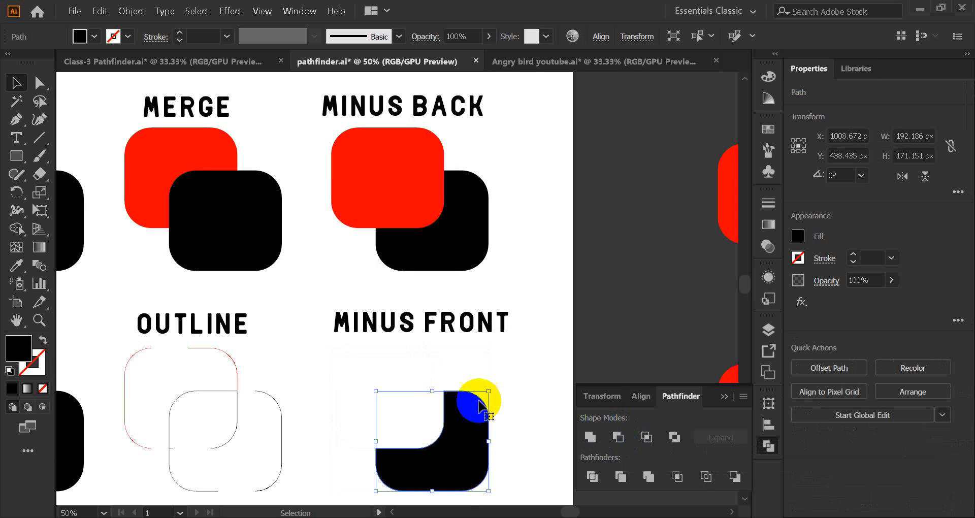
left_click(422, 396)
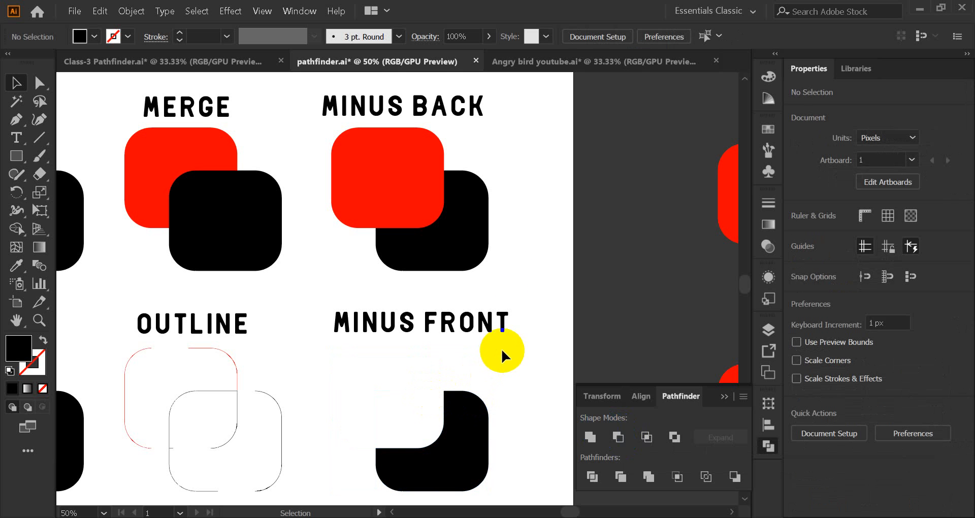
Select both rectangles of the MINUS BACK sample, cut the black one out of the red one with Minus Back, and deselect
left_click_drag(503, 150, 367, 239)
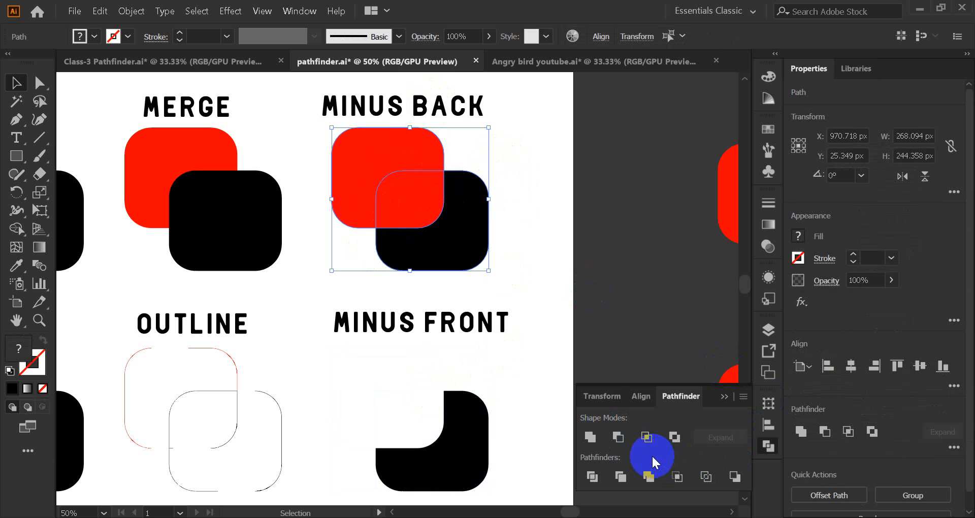
left_click(735, 477)
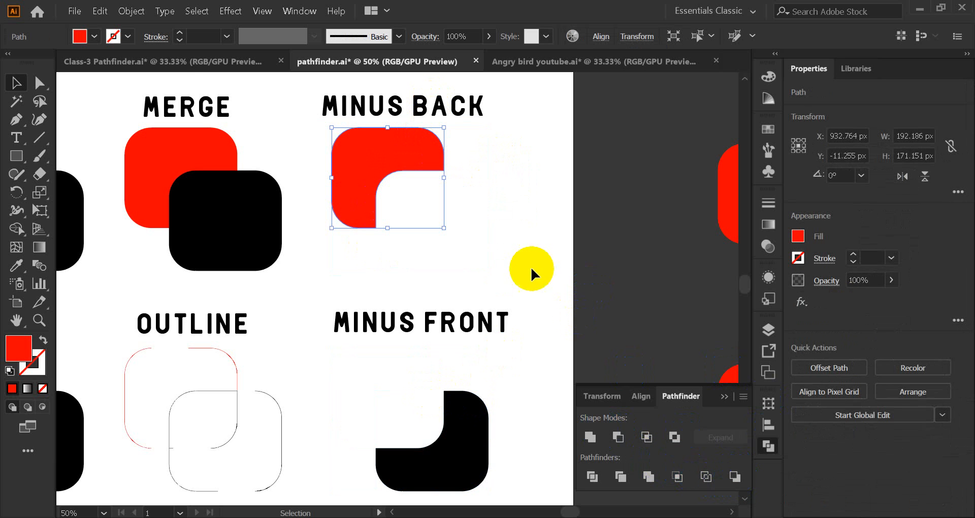
left_click(502, 254)
left_click(241, 237)
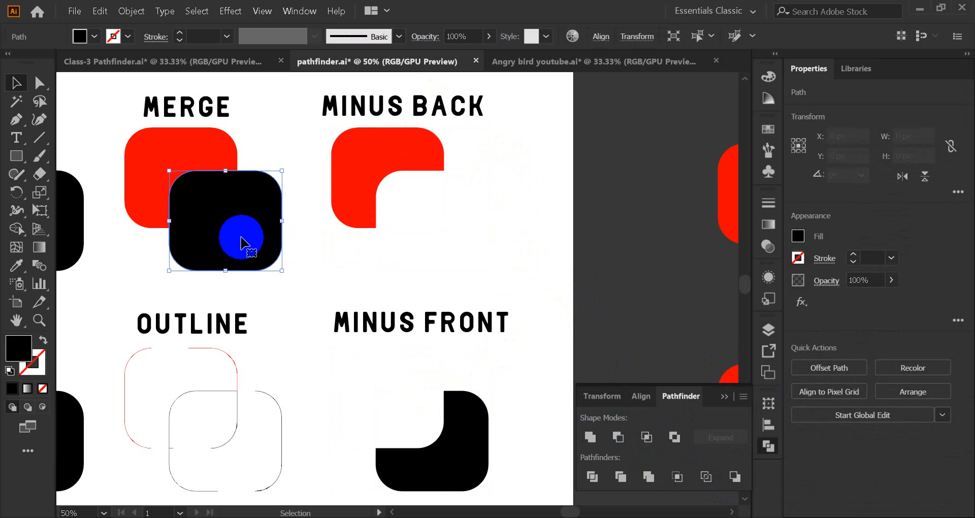
left_click(419, 227)
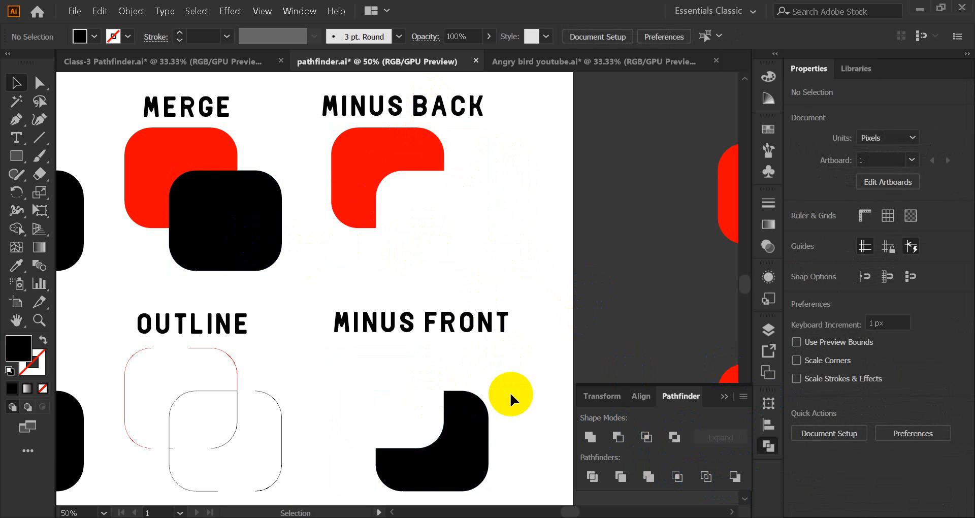
Undo the Minus Back and Minus Front cuts on both samples
left_click(471, 428)
key("ctrl+z")
key("ctrl+z")
key("ctrl+z")
key("ctrl+z")
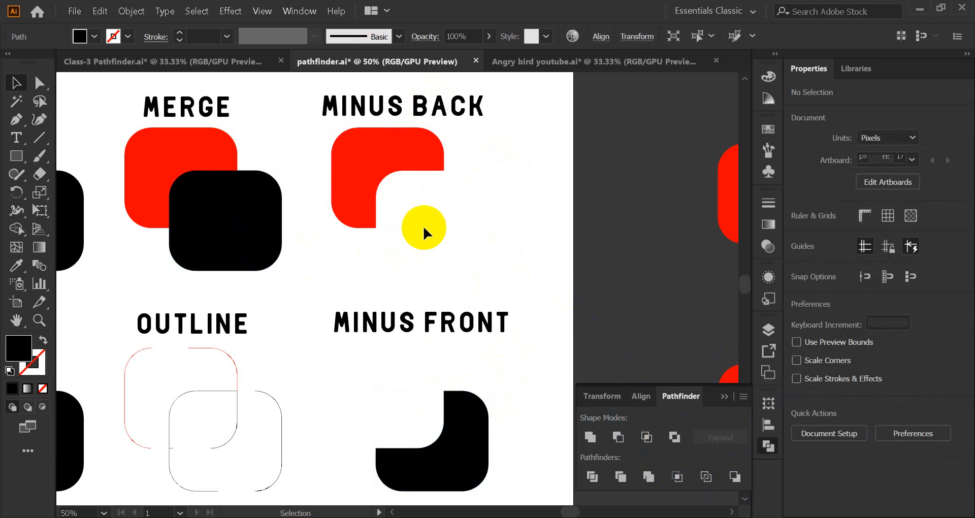
left_click_drag(512, 369, 398, 457)
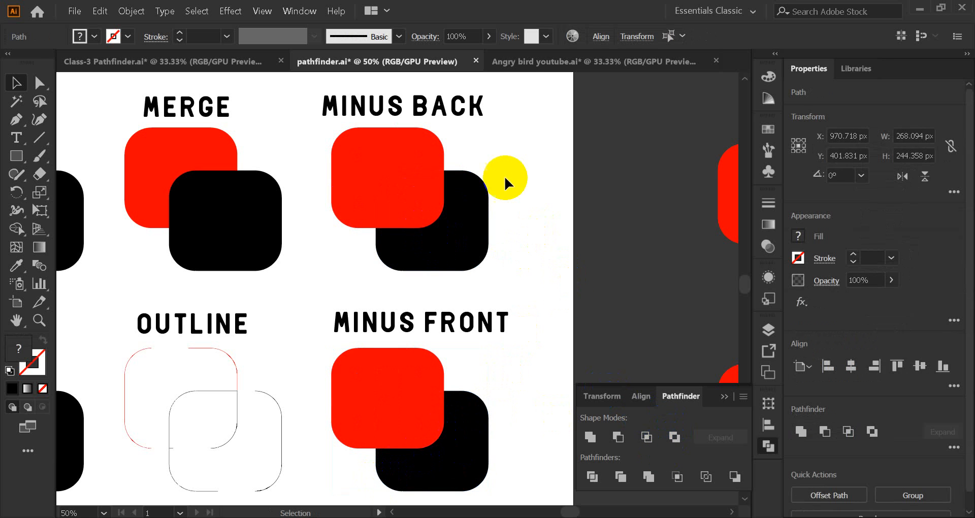
Select both rectangles of the MINUS BACK sample, cut the black one out of the red one with Minus Back again, and deselect
left_click_drag(500, 152, 407, 266)
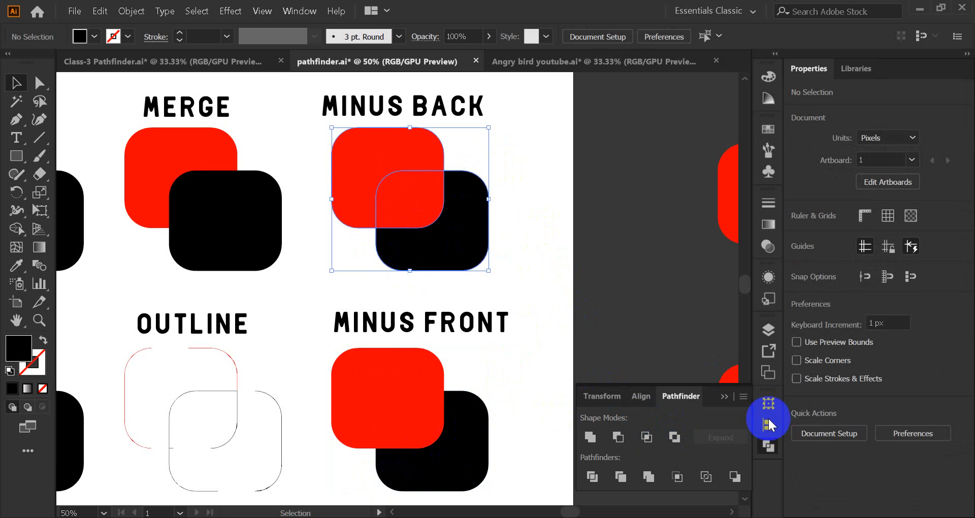
left_click(733, 479)
left_click(502, 286)
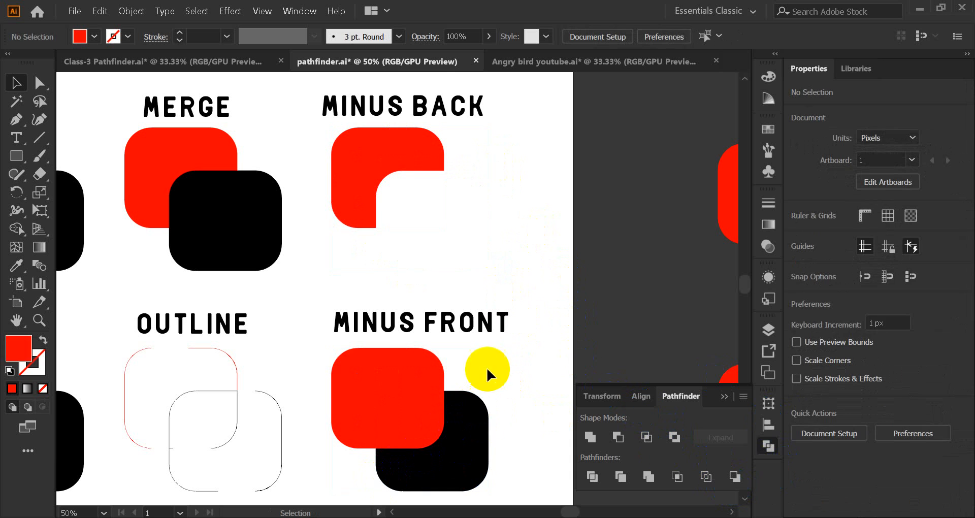
Select both rectangles of the MINUS FRONT sample and cut the red one out of the black one with Minus Front
left_click_drag(490, 374, 391, 472)
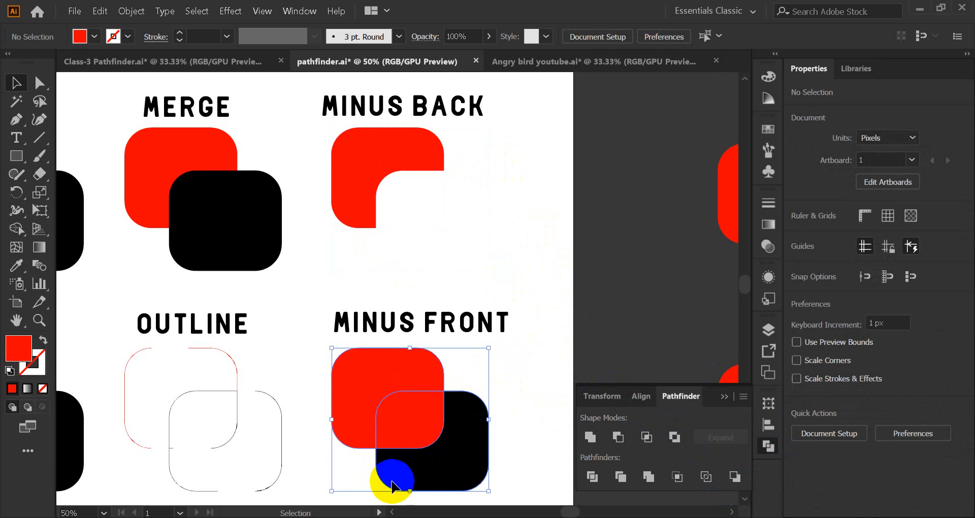
left_click(618, 438)
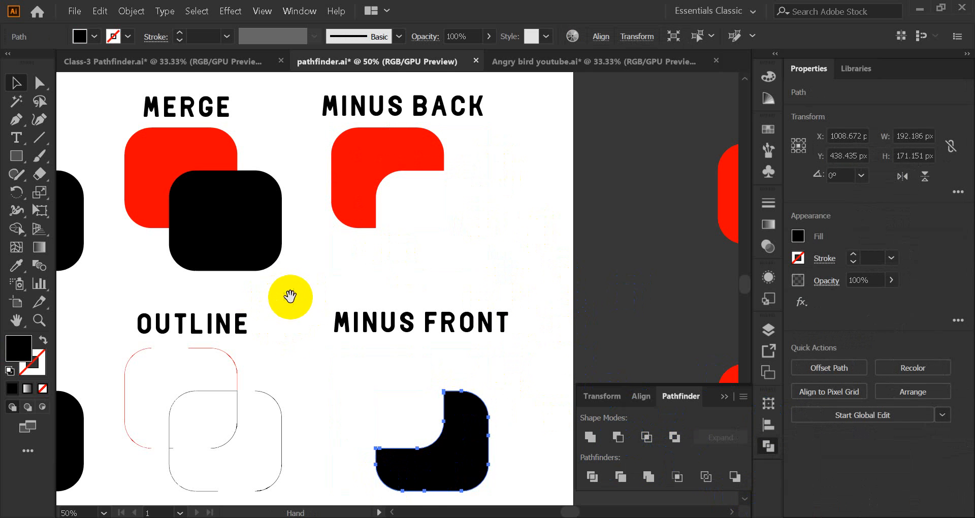
Select both rectangles of the CROP sample and apply the Crop pathfinder to them
left_click_drag(289, 294, 524, 268)
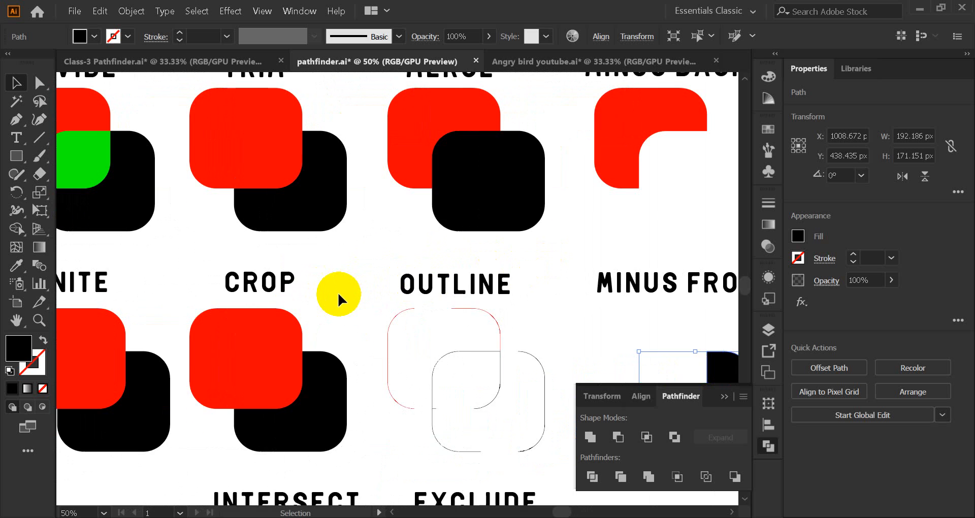
scroll(337, 292, "up", 1)
scroll(337, 291, "down", 2)
scroll(338, 290, "down", 1)
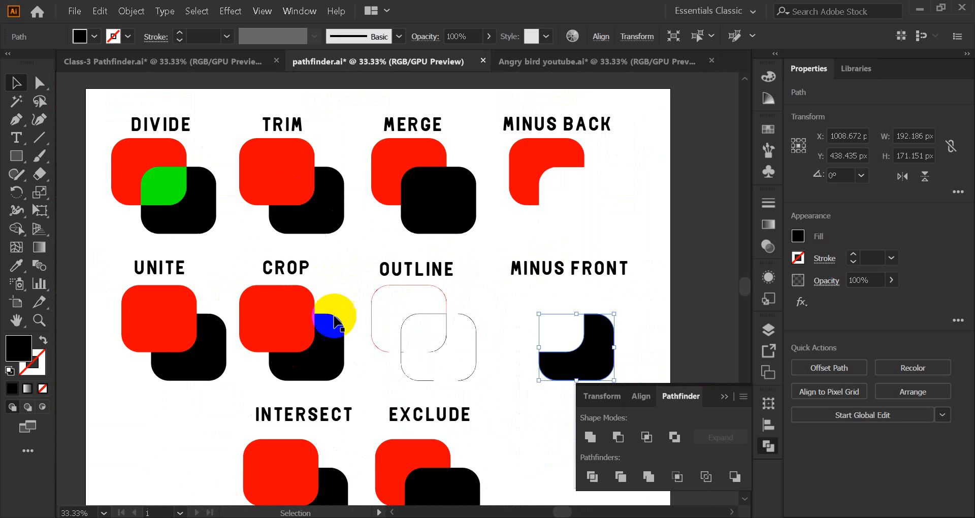
scroll(270, 314, "down", 1)
left_click_drag(252, 346, 325, 309)
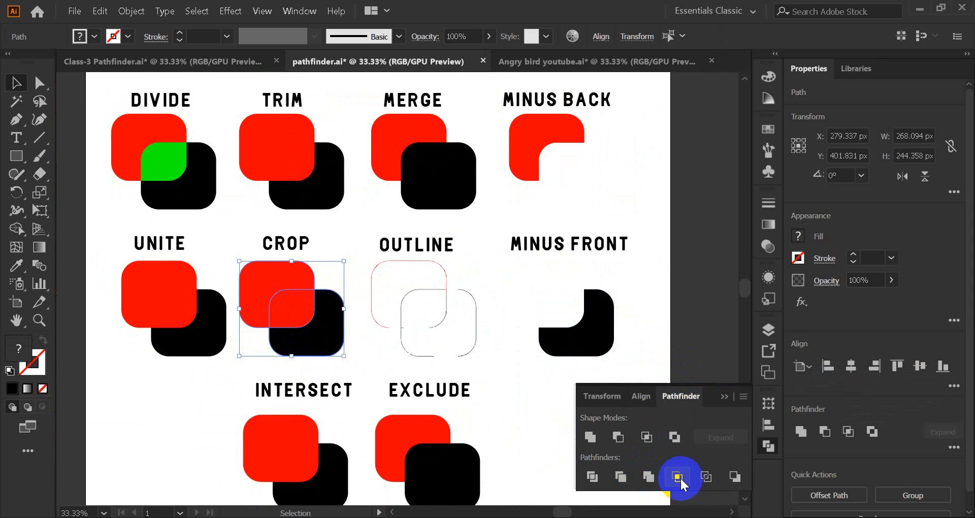
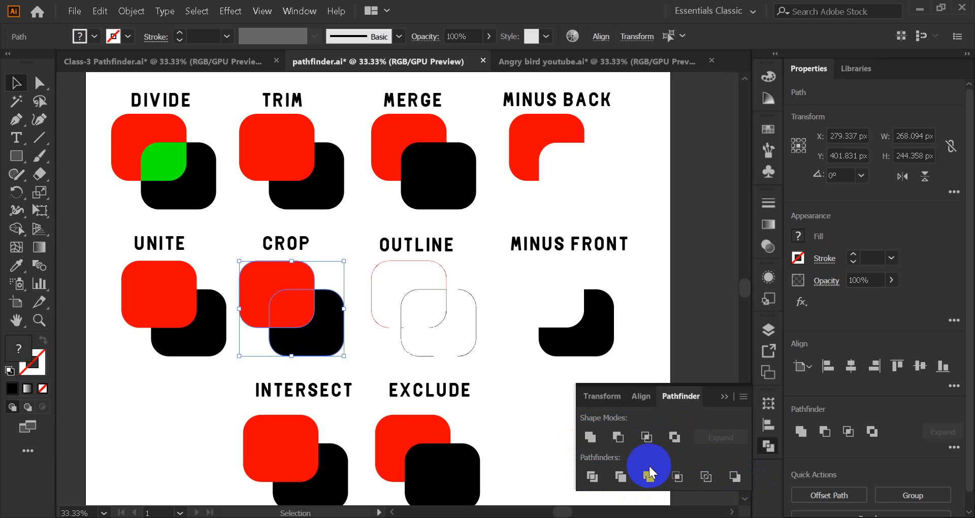
left_click(677, 477)
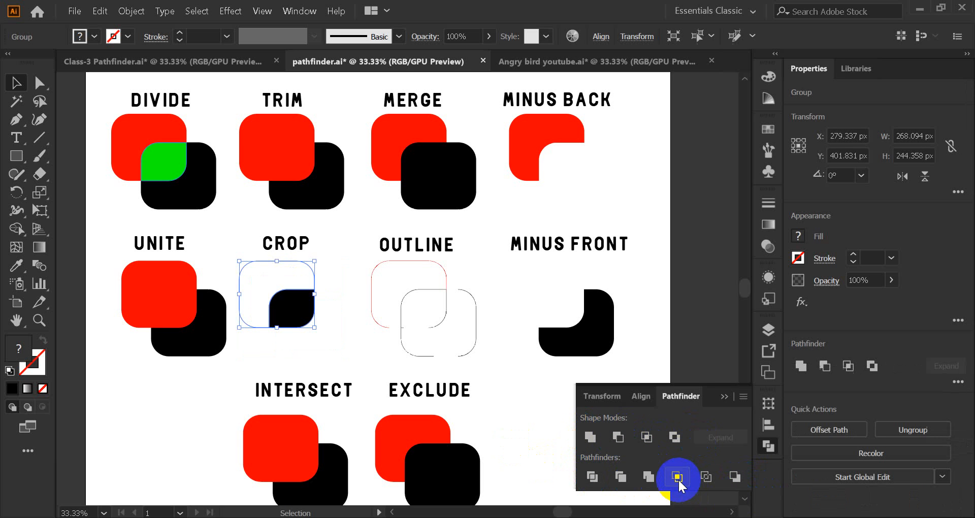
Ungroup the cropped result of the CROP sample
left_click(337, 359)
left_click(275, 315)
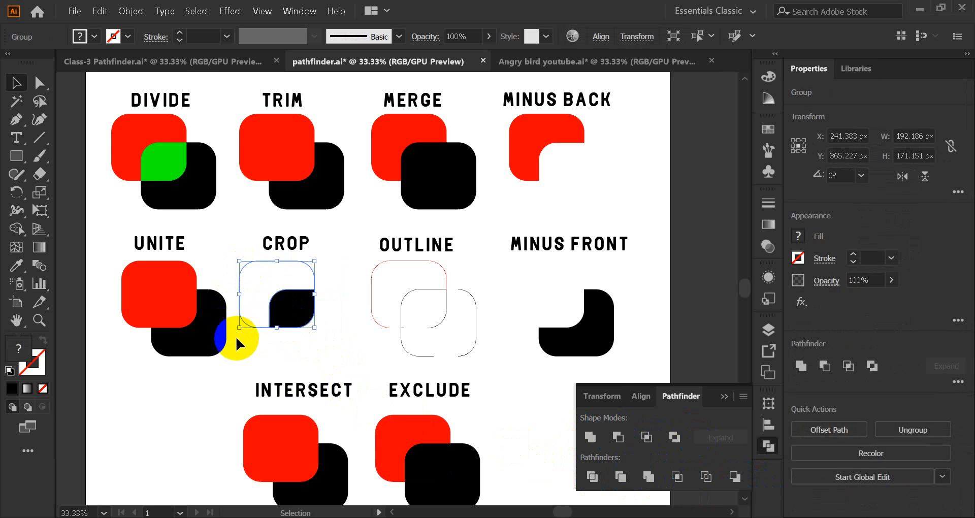
left_click(240, 292)
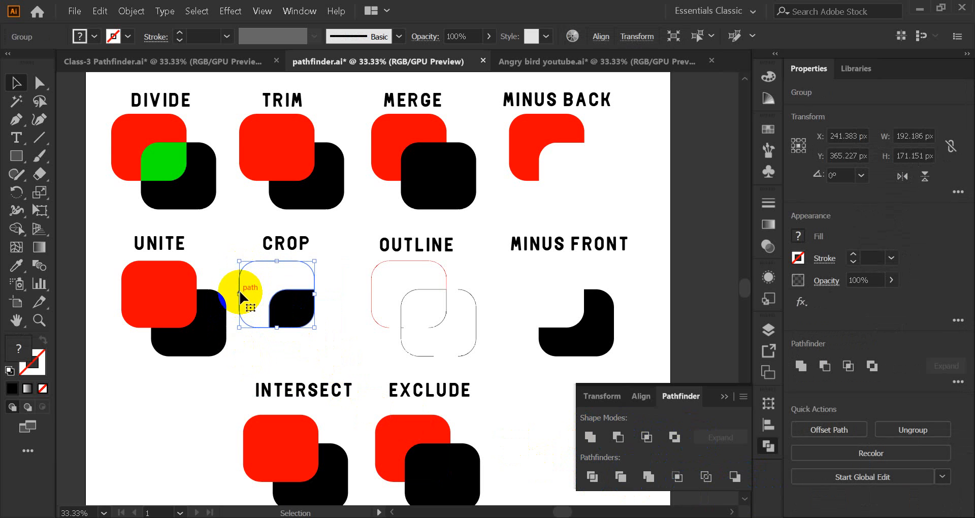
right_click(240, 294)
left_click(304, 167)
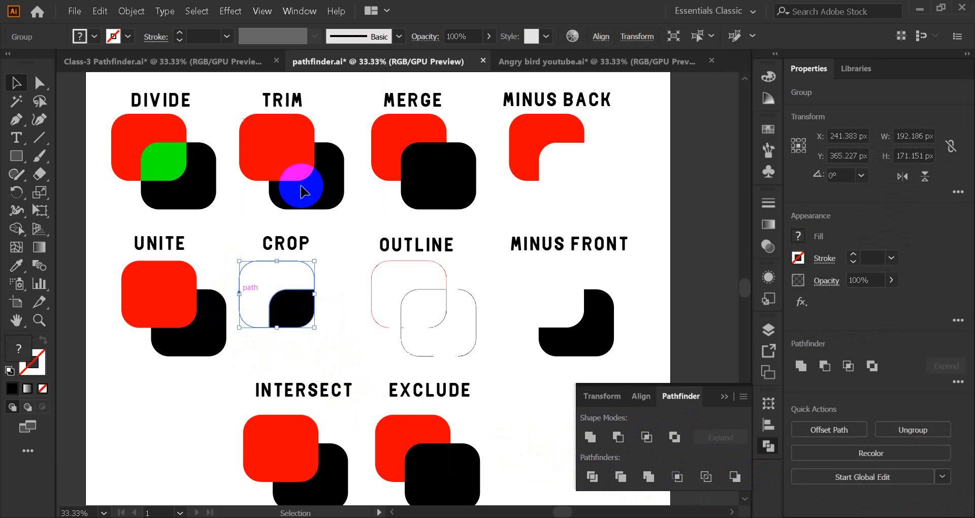
Move the unfilled piece of the CROP sample away from its black piece, and undo the move
left_click(239, 345)
left_click(240, 292)
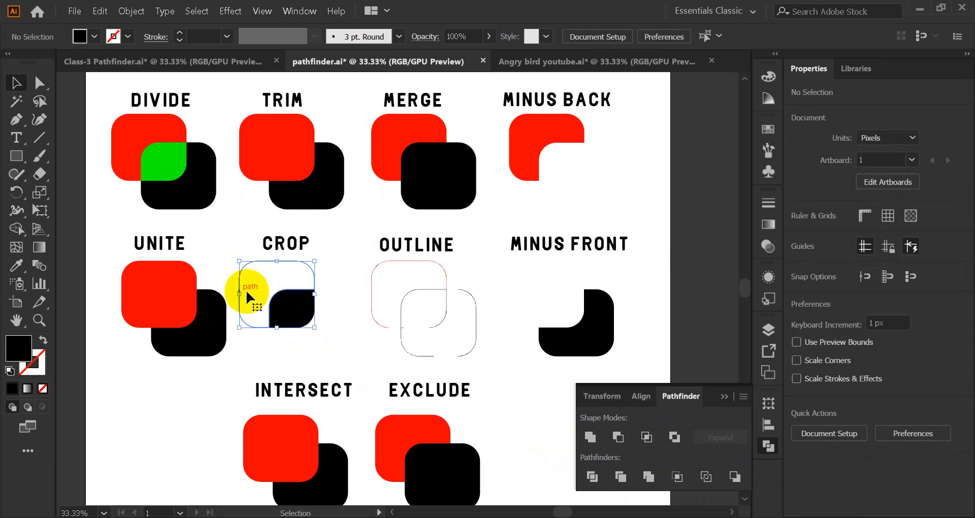
left_click_drag(239, 285, 103, 428)
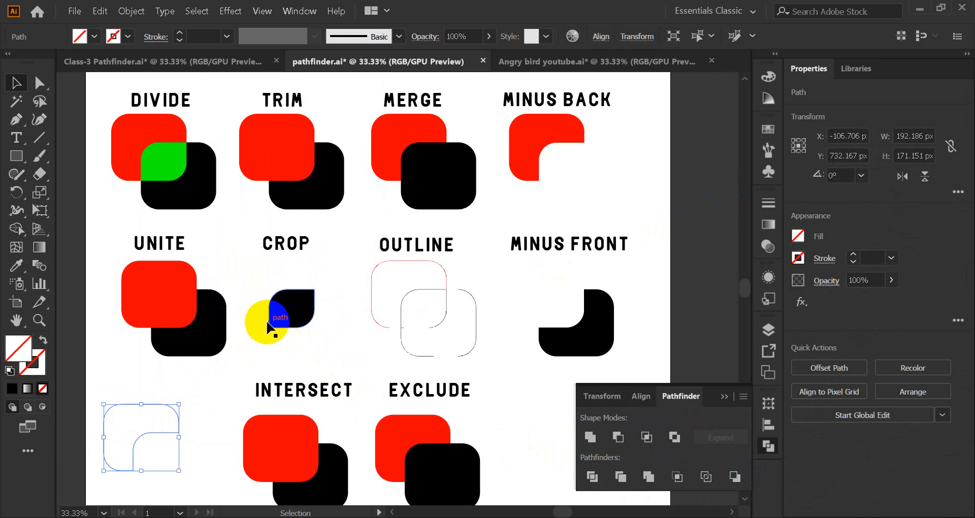
key("ctrl+z")
Fill the unfilled piece of the CROP sample with the magenta swatch and deselect it
left_click(767, 130)
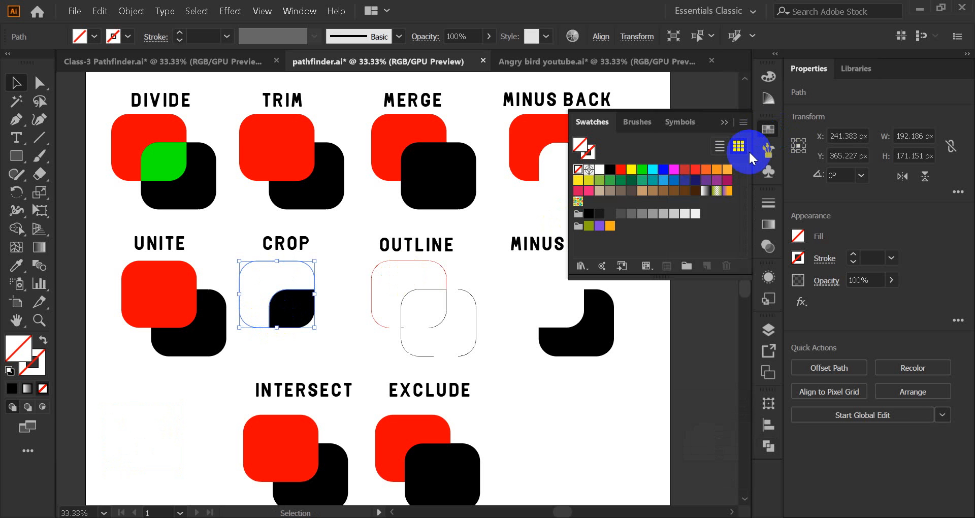
left_click(674, 169)
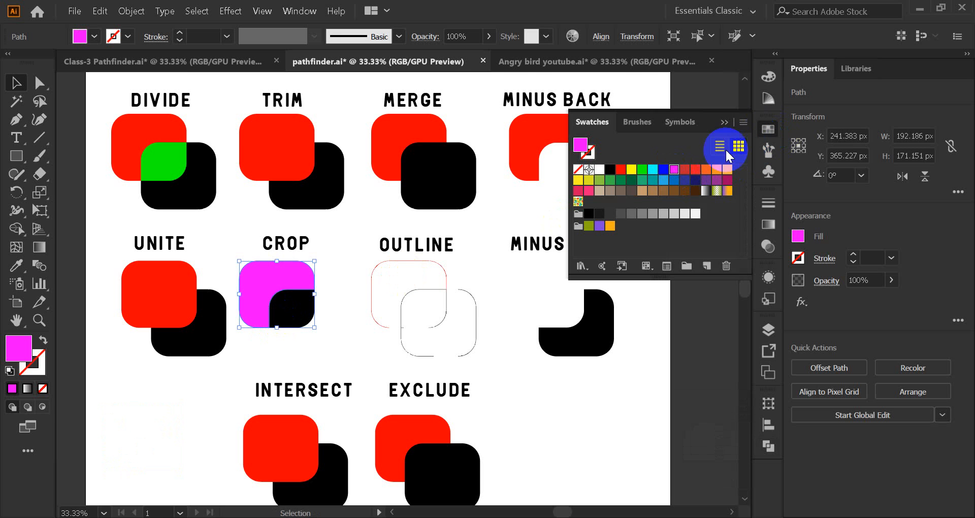
left_click(727, 123)
left_click(157, 401)
Select both rectangles of the INTERSECT sample, reduce them to their overlap with Intersect, and deselect
scroll(230, 359, "down", 1)
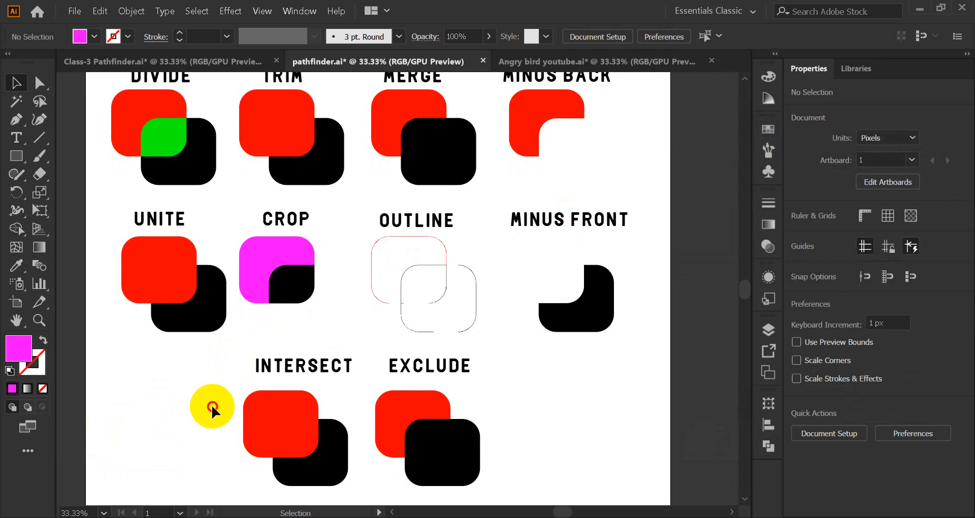
left_click_drag(212, 405, 330, 480)
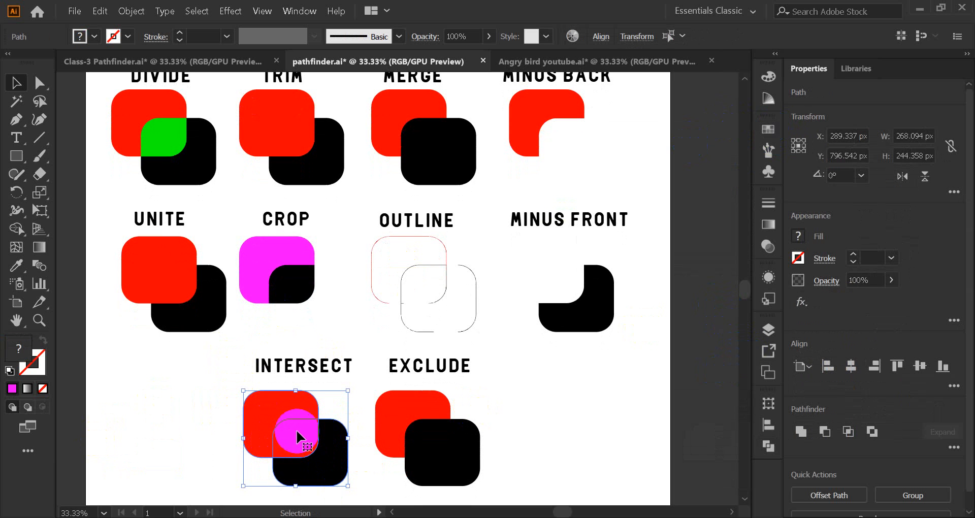
left_click(325, 361)
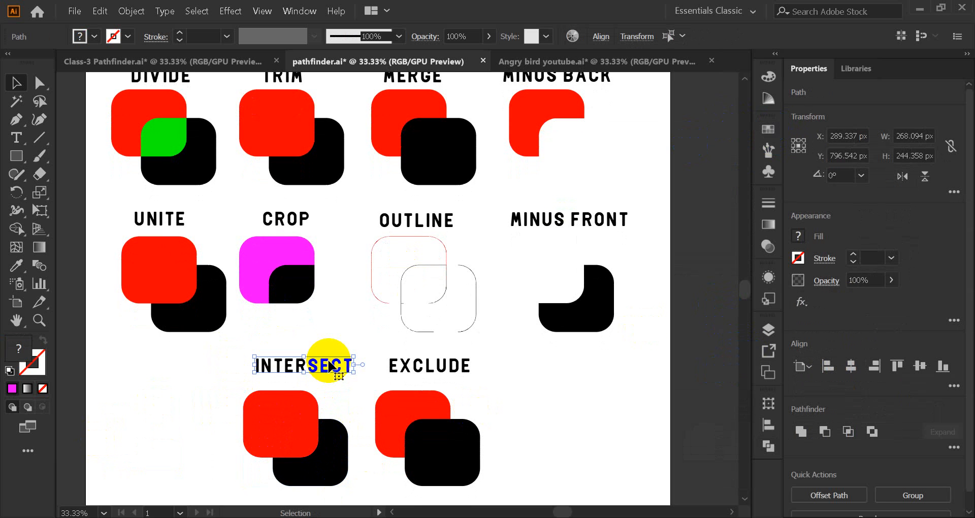
left_click_drag(228, 474, 325, 436)
left_click(767, 450)
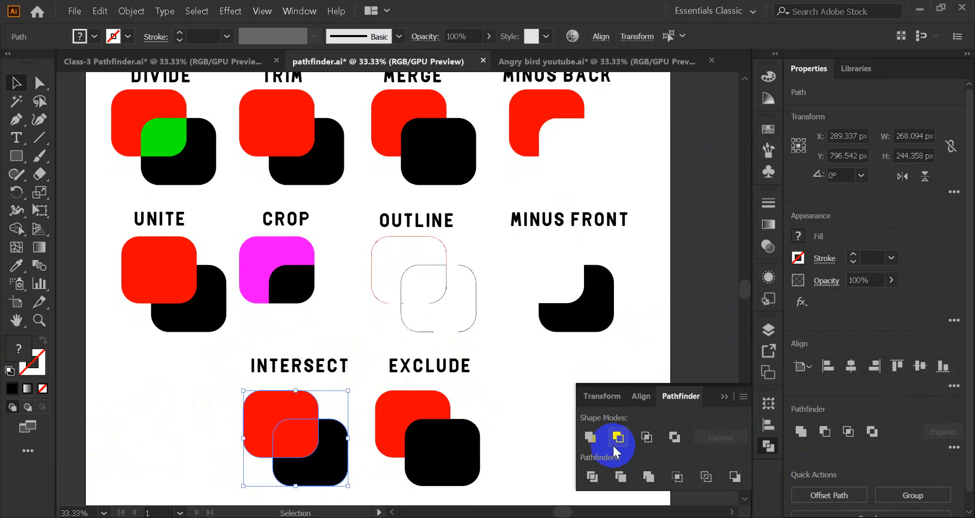
left_click(647, 441)
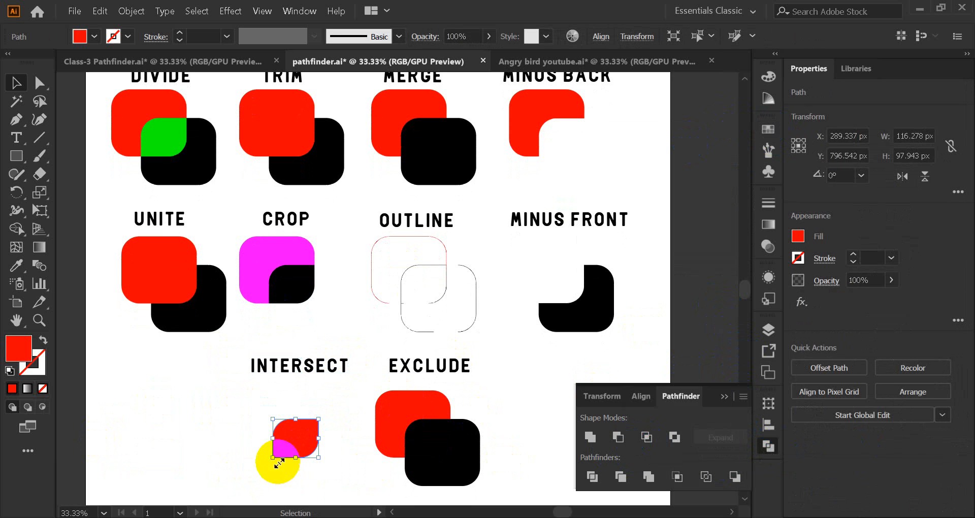
left_click(385, 470)
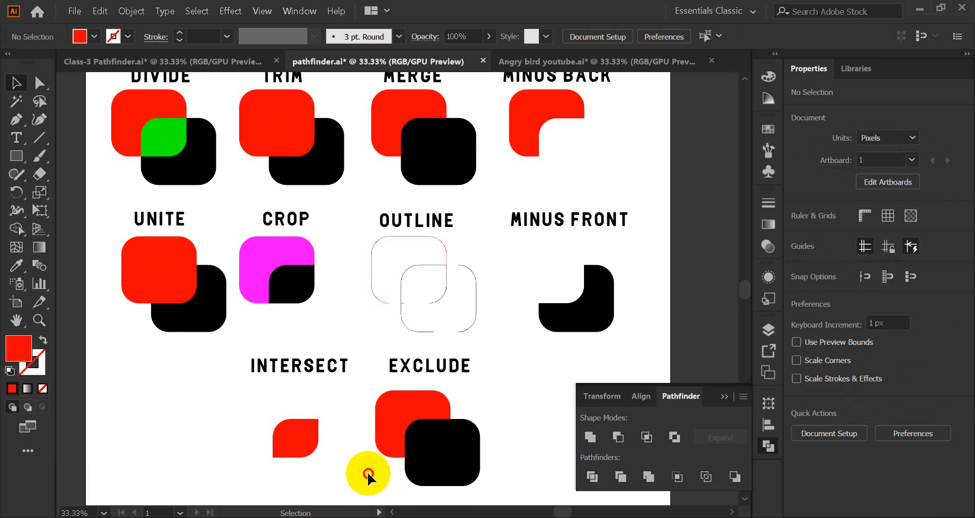
Apply Exclude to both rectangles of the EXCLUDE sample and ungroup the result
left_click_drag(368, 473, 470, 414)
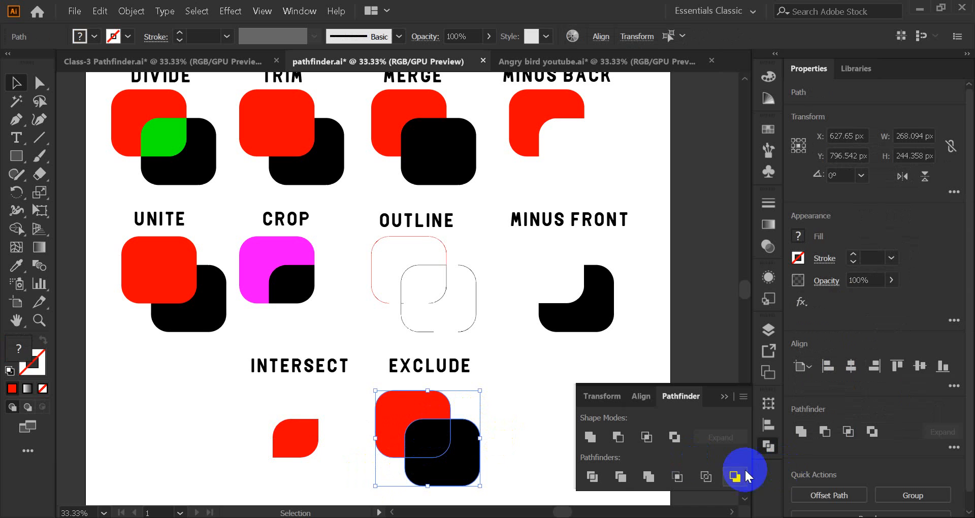
left_click(674, 437)
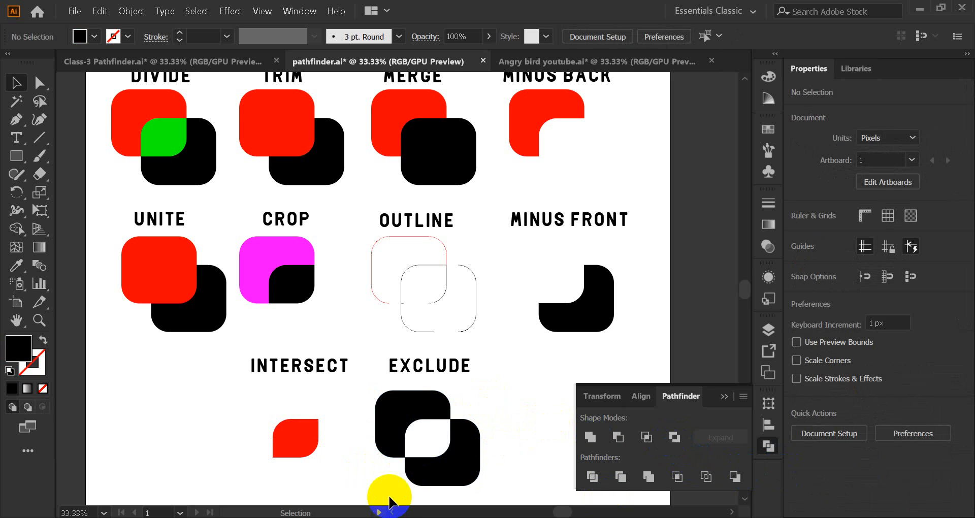
right_click(443, 468)
left_click(523, 346)
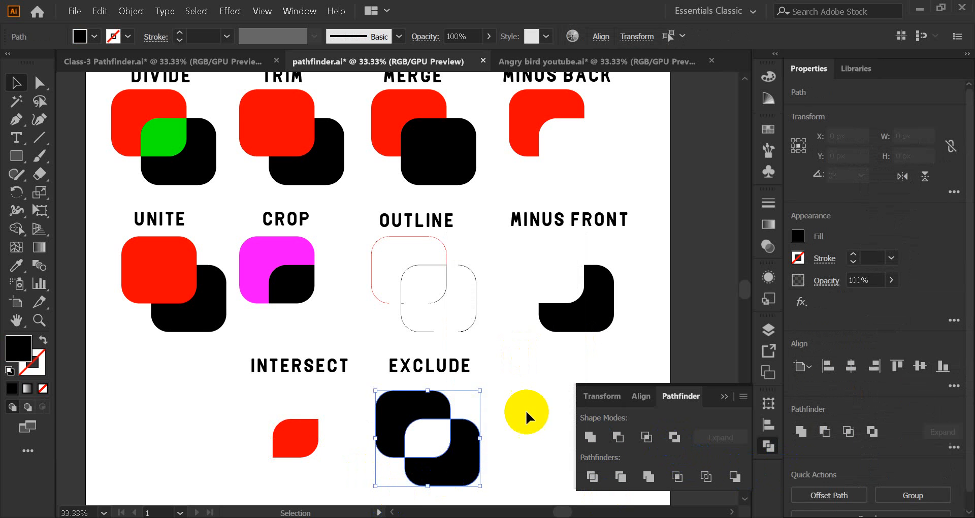
Recolour the lower piece of the EXCLUDE sample red with the Eyedropper, sampling the UNITE sample's red rectangle, and deselect it
left_click(457, 458)
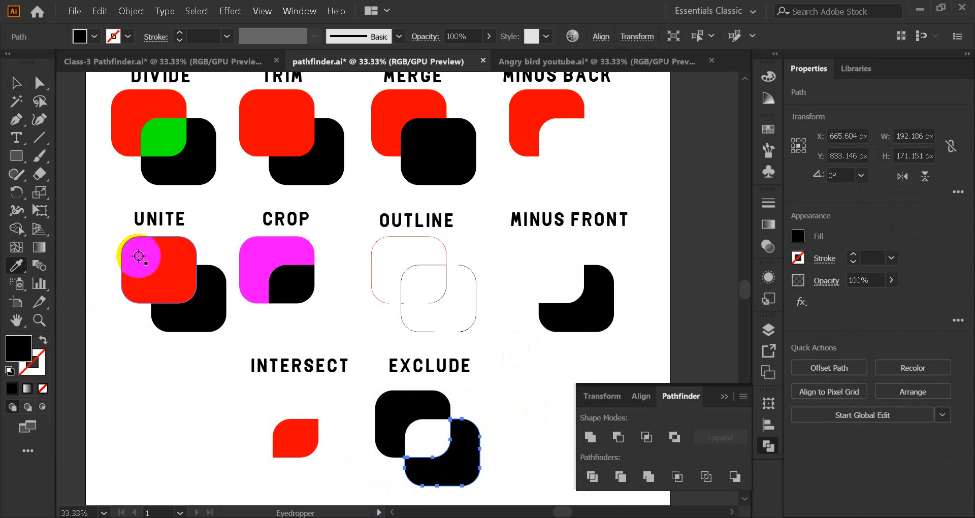
left_click(137, 257)
left_click(14, 82)
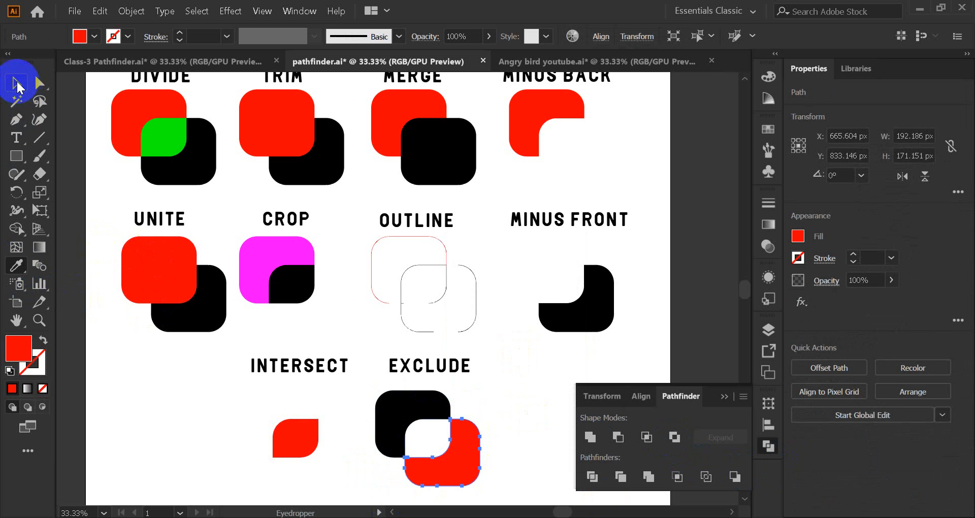
left_click(135, 357)
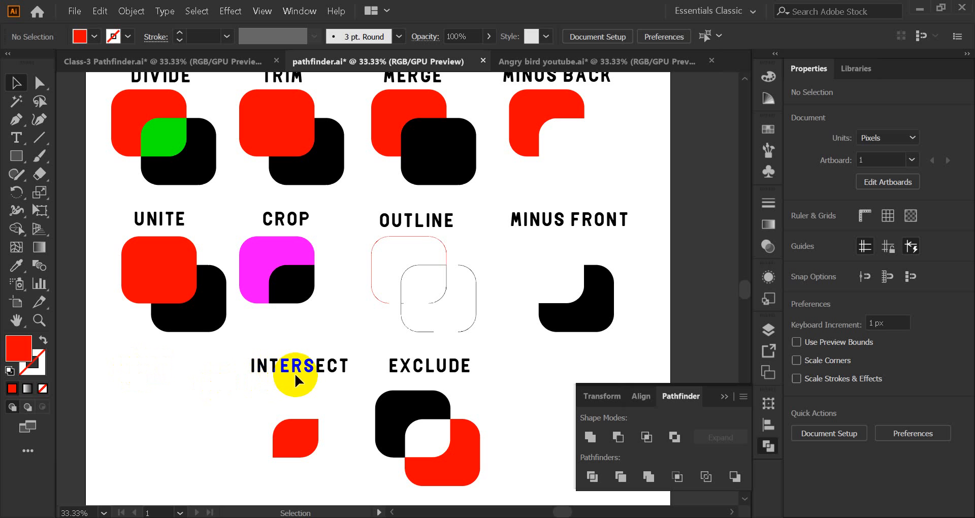
Undo the Exclude, Intersect, Crop and Minus Front operations and their recolouring, back to the intact MINUS FRONT rectangles
key("ctrl")
key("ctrl+z")
key("ctrl+z")
key("ctrl+z")
key("ctrl+z")
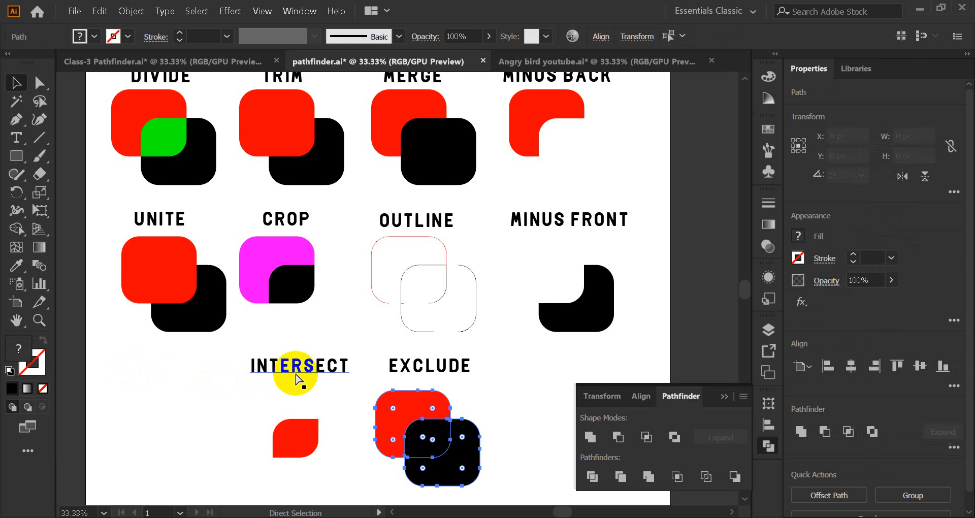
key("ctrl+z")
key("ctrl+z")
key("ctrl+z")
key("ctrl+z")
key("ctrl+z")
key("ctrl+z")
key("ctrl+z")
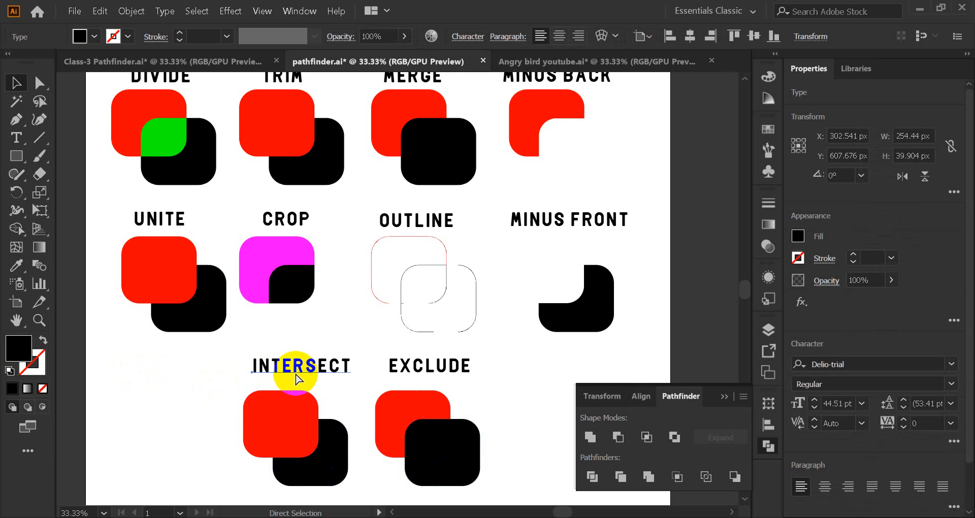
key("ctrl+z")
key("ctrl+z")
key("ctrl+z")
key("ctrl+z")
key("ctrl+z")
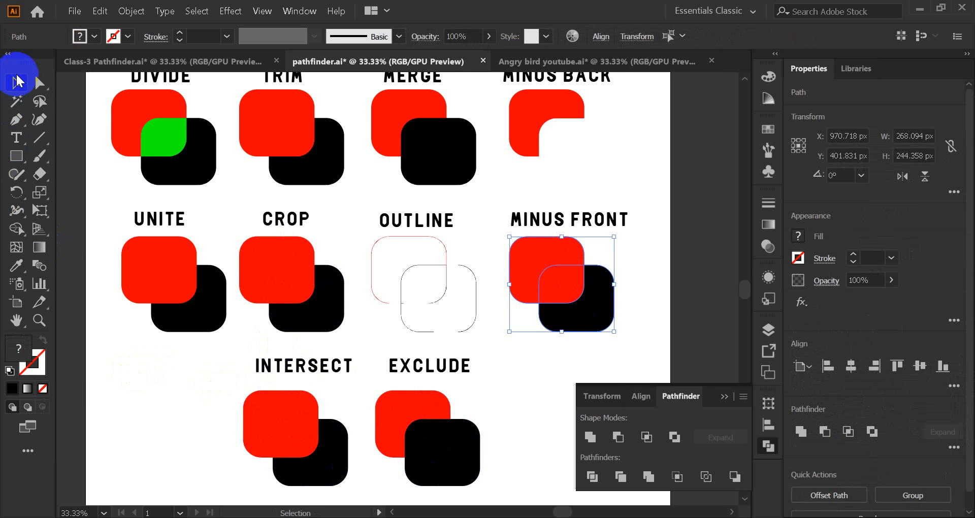
Reselect both rectangles of the MINUS FRONT sample, subtract the red one from the black one with Minus Front, and deselect
left_click(655, 264)
left_click_drag(655, 264, 533, 322)
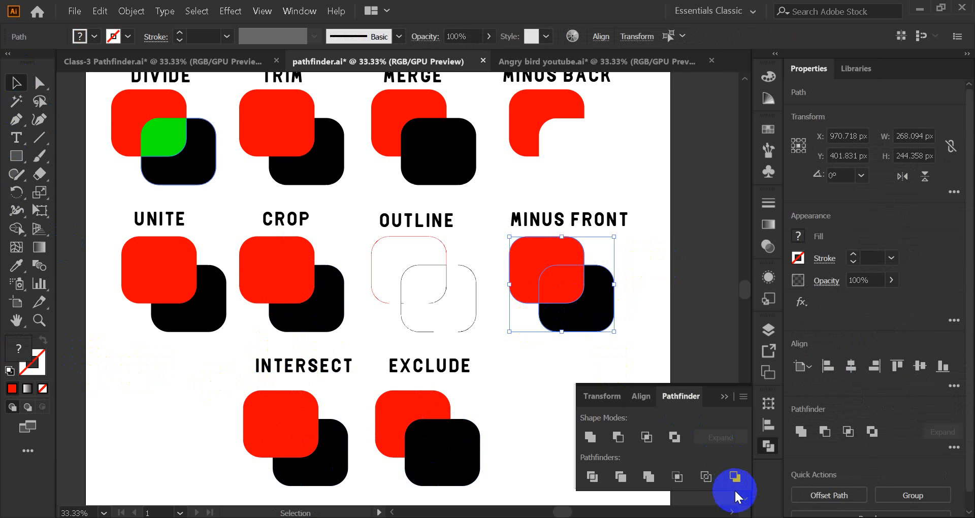
left_click(617, 436)
left_click(653, 279)
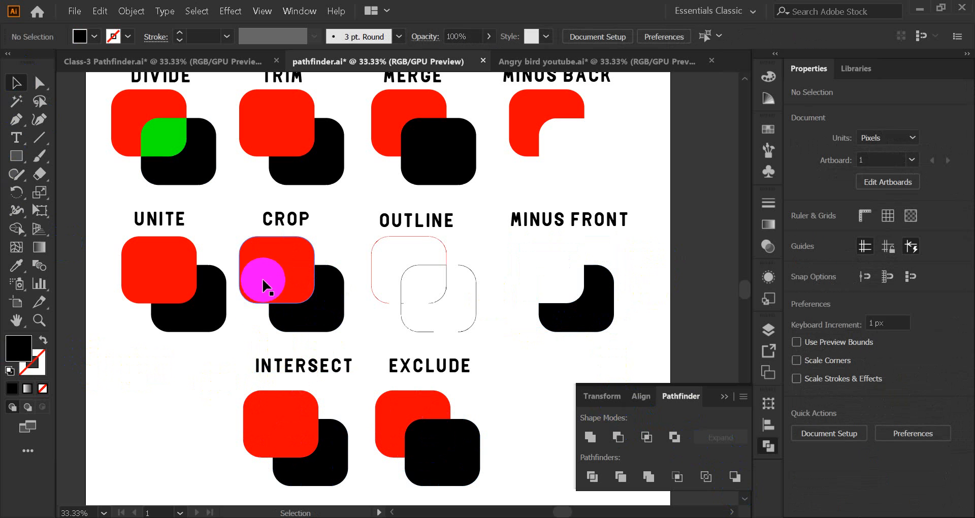
Apply Crop to both rectangles of the CROP sample, then ungroup the result and deselect it
left_click_drag(249, 318, 307, 329)
left_click(657, 475)
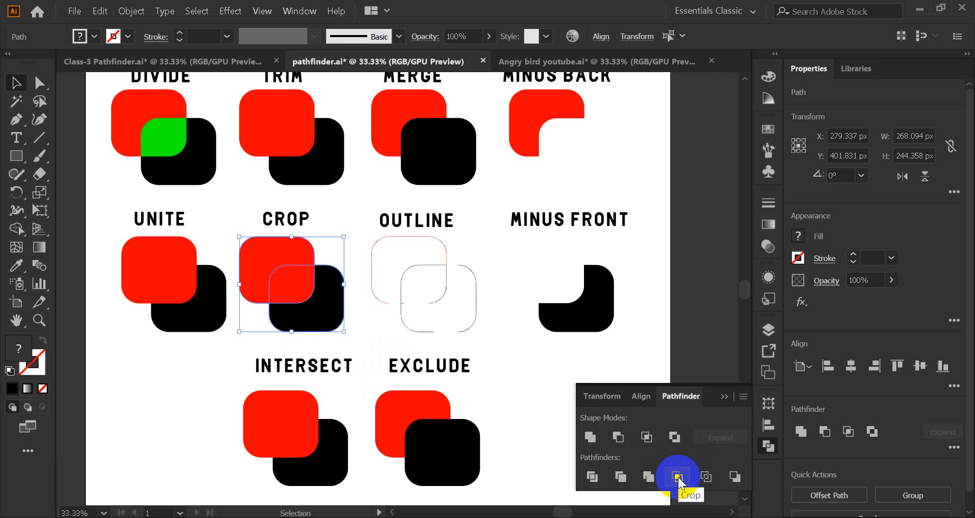
left_click(677, 477)
left_click(312, 319)
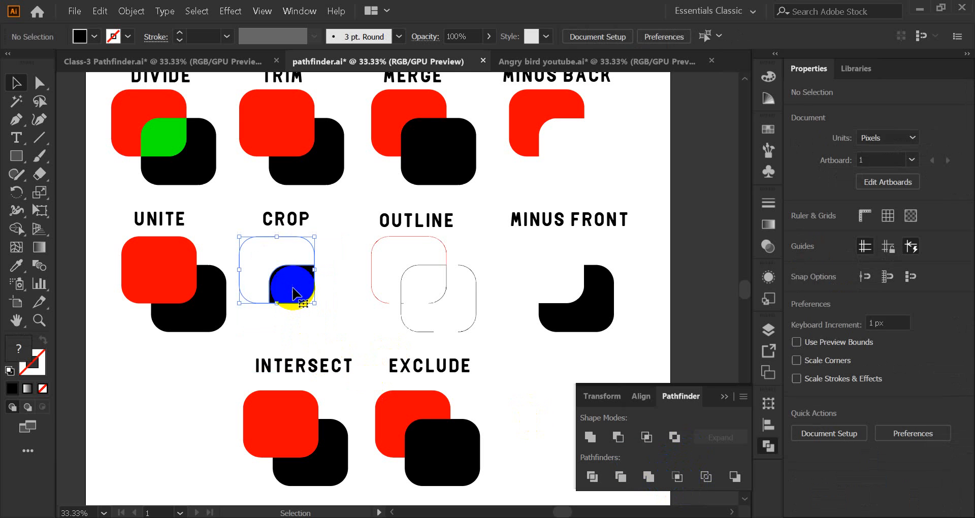
left_click(293, 288)
left_click(256, 319)
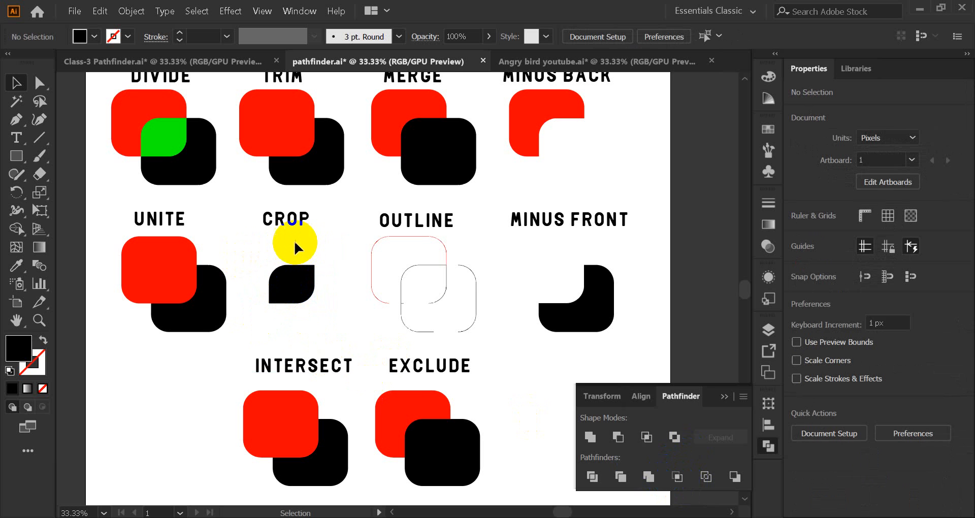
right_click(297, 294)
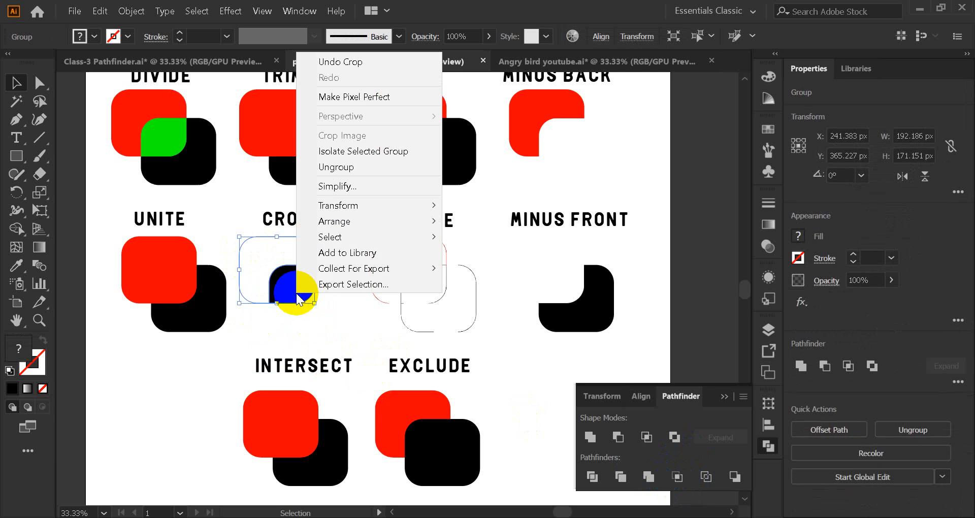
left_click(342, 167)
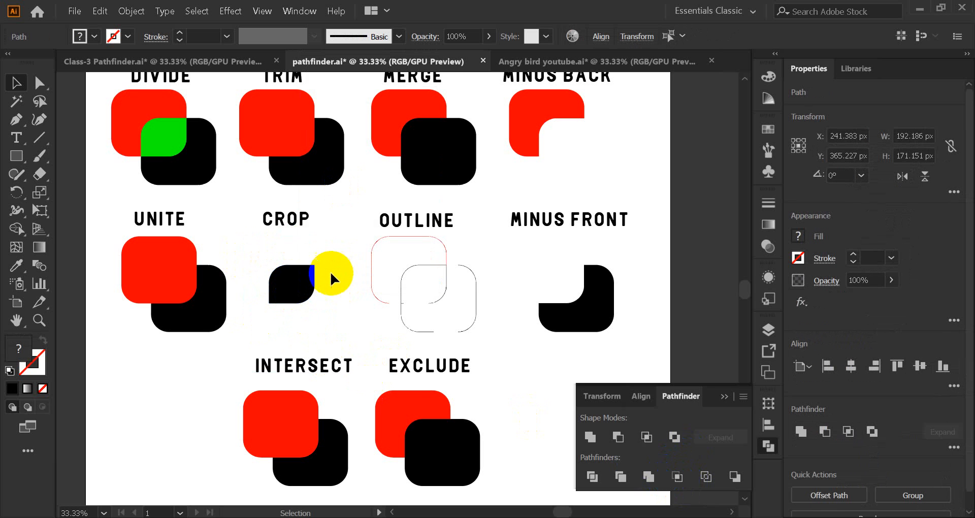
left_click(330, 272)
Fill the unfilled upper piece of the CROP sample with the cyan swatch and deselect it
left_click(308, 247)
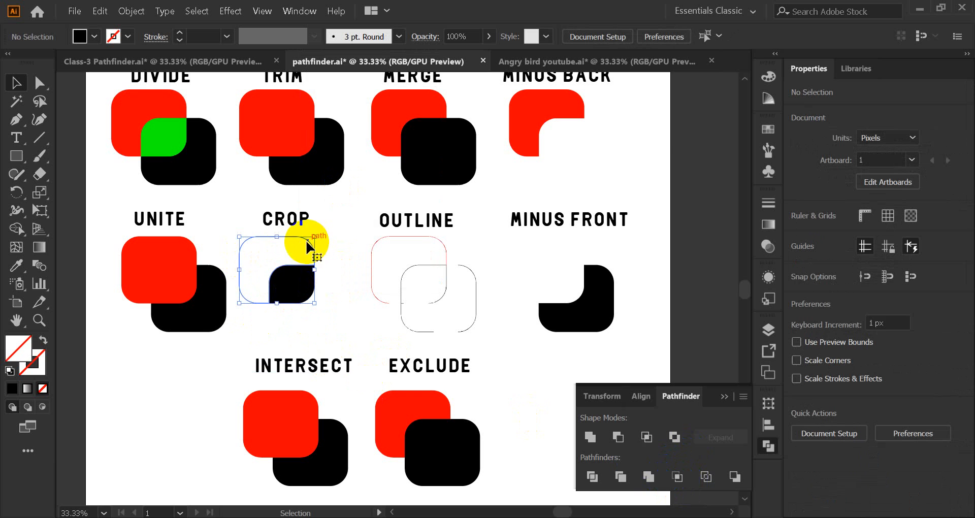
left_click(768, 129)
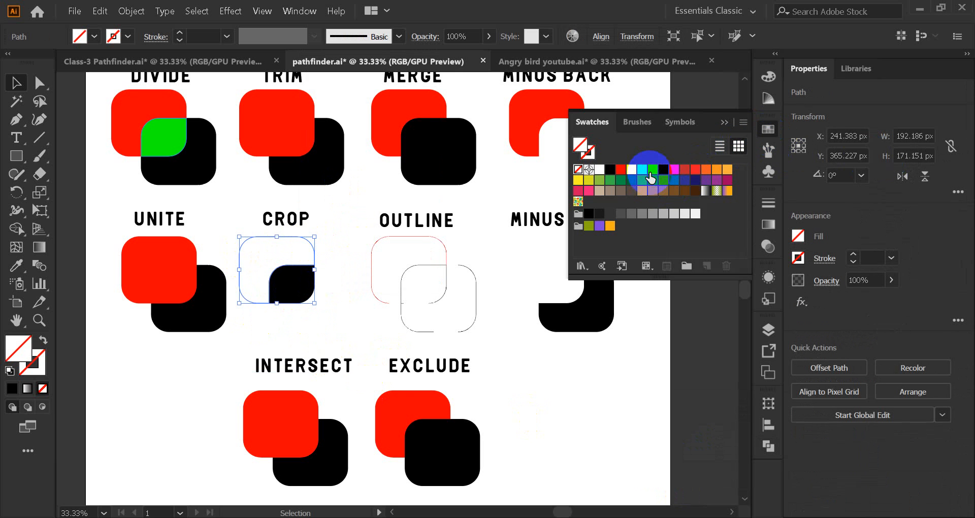
left_click(645, 171)
left_click(724, 123)
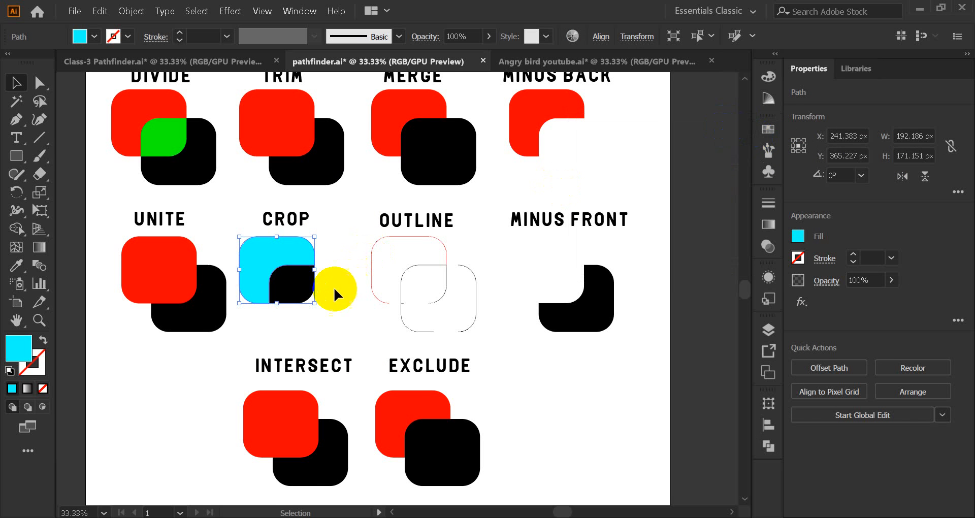
left_click(334, 287)
Apply Intersect to both rectangles of the INTERSECT sample, undo it once, reapply it and deselect the shape
left_click_drag(209, 425, 325, 456)
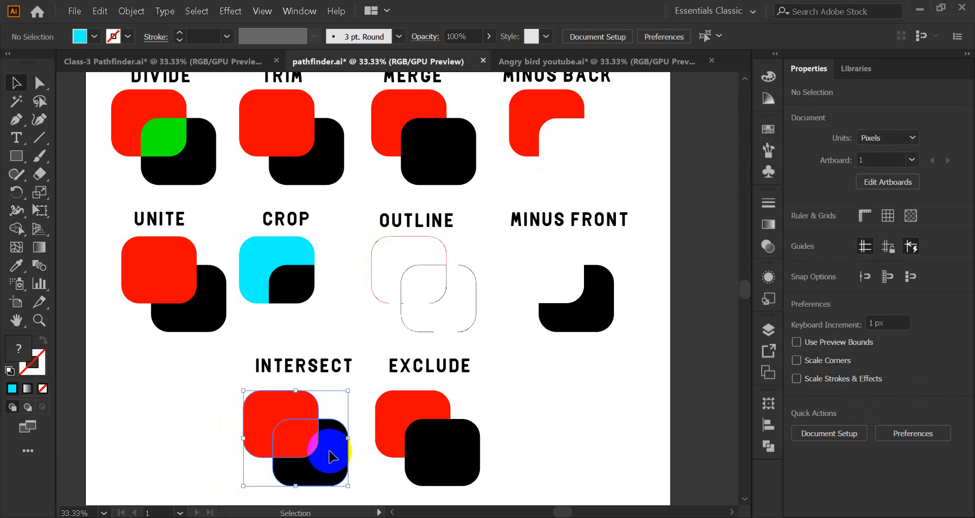
left_click(776, 445)
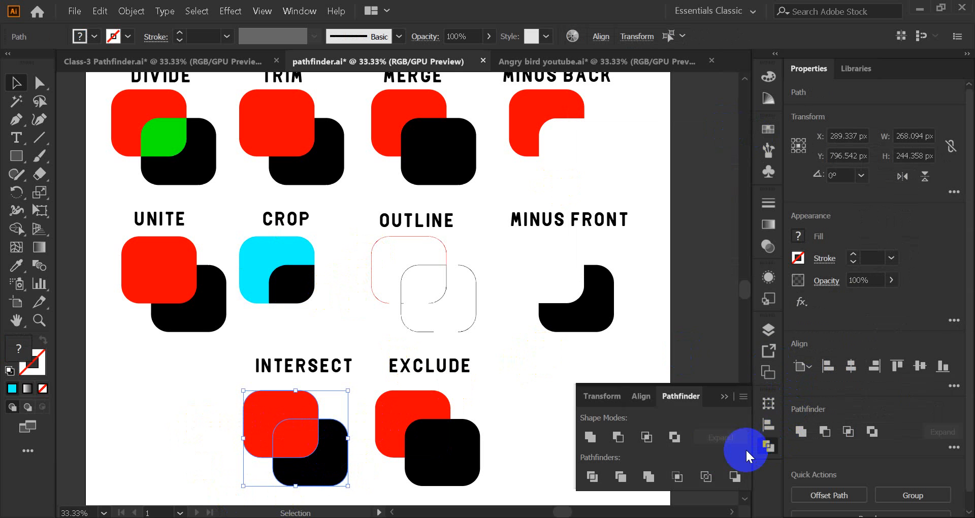
left_click(642, 437)
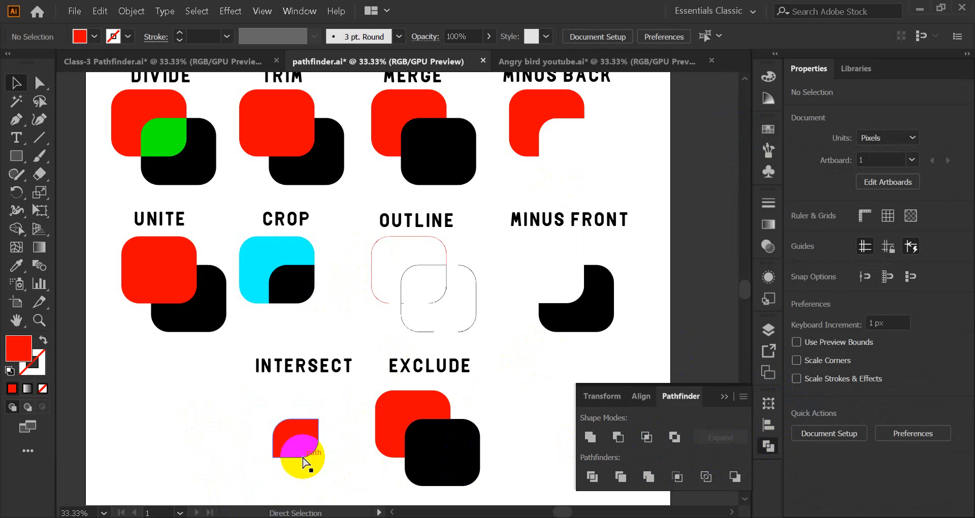
key("ctrl+z")
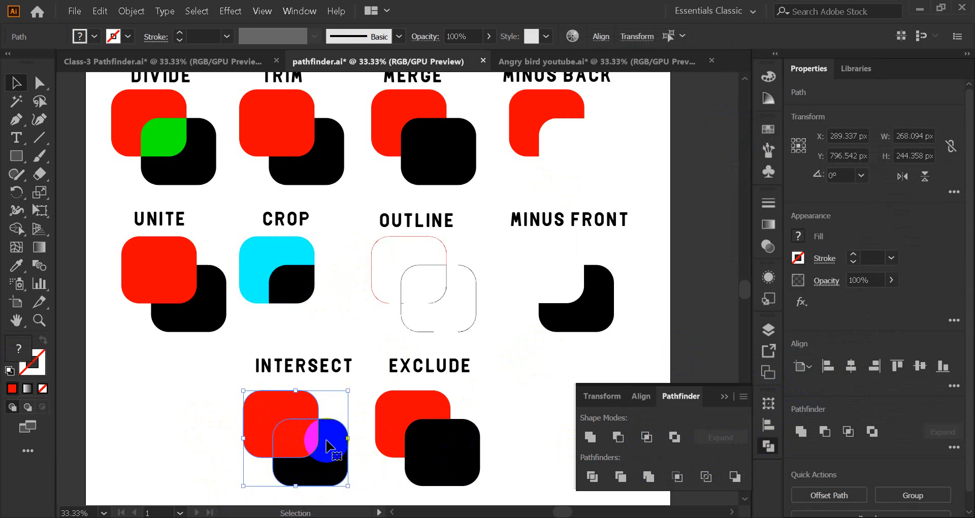
left_click(647, 437)
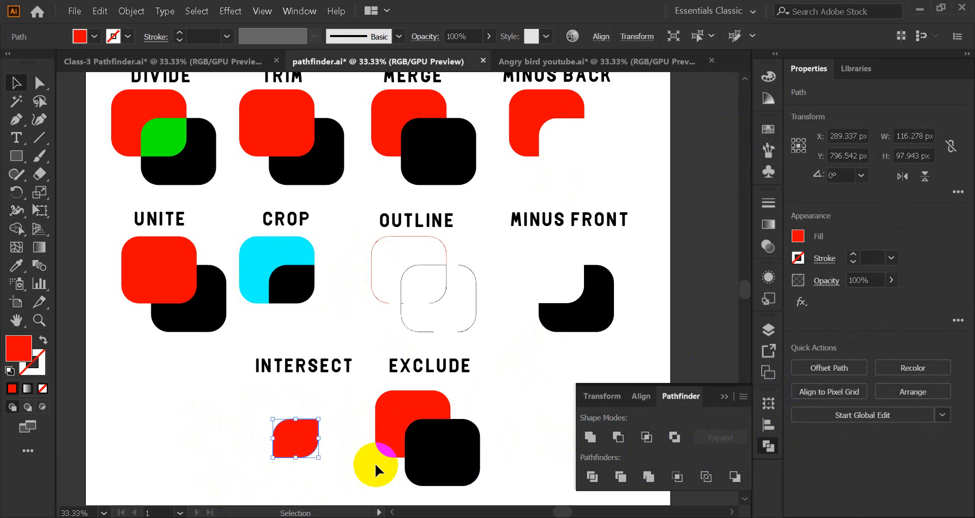
left_click(330, 477)
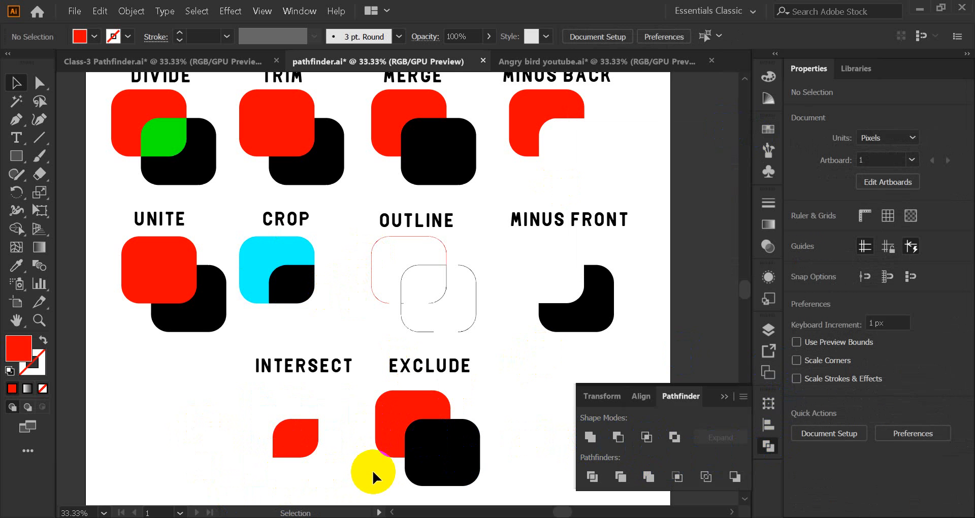
Apply Exclude to the red and black rectangles of the EXCLUDE sample and ungroup the result
left_click_drag(367, 477, 472, 414)
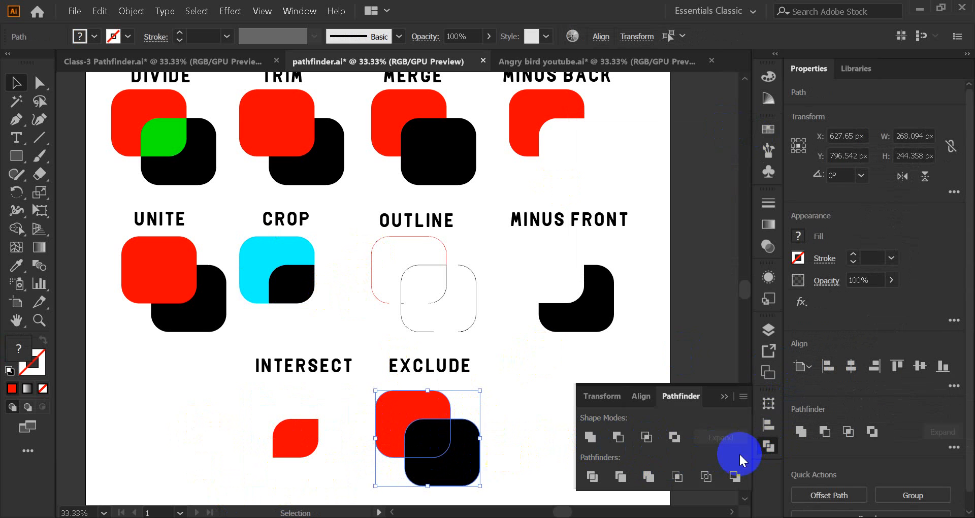
left_click(425, 450)
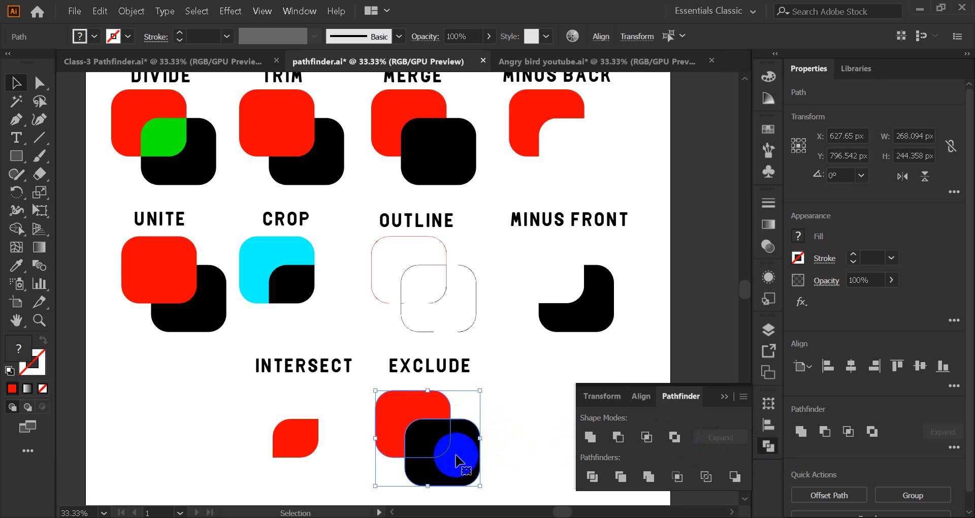
left_click(675, 437)
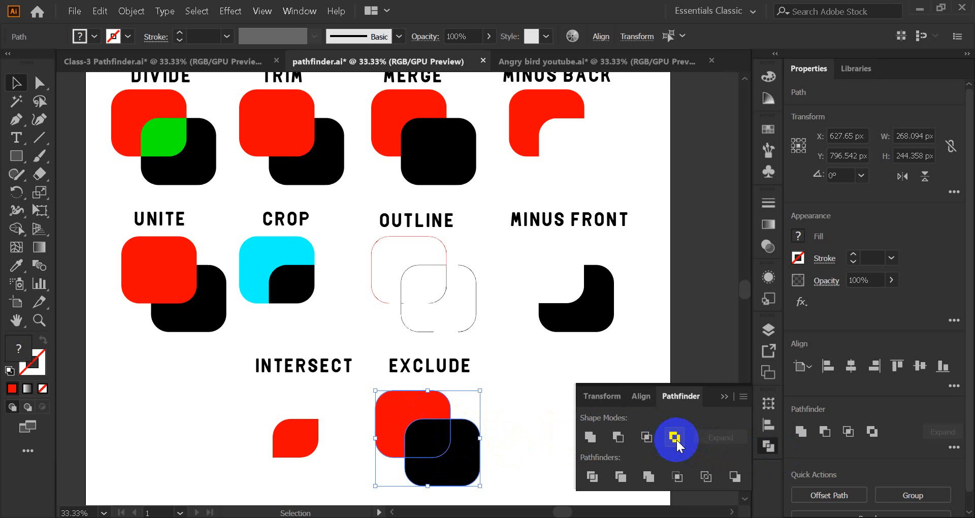
left_click(424, 444)
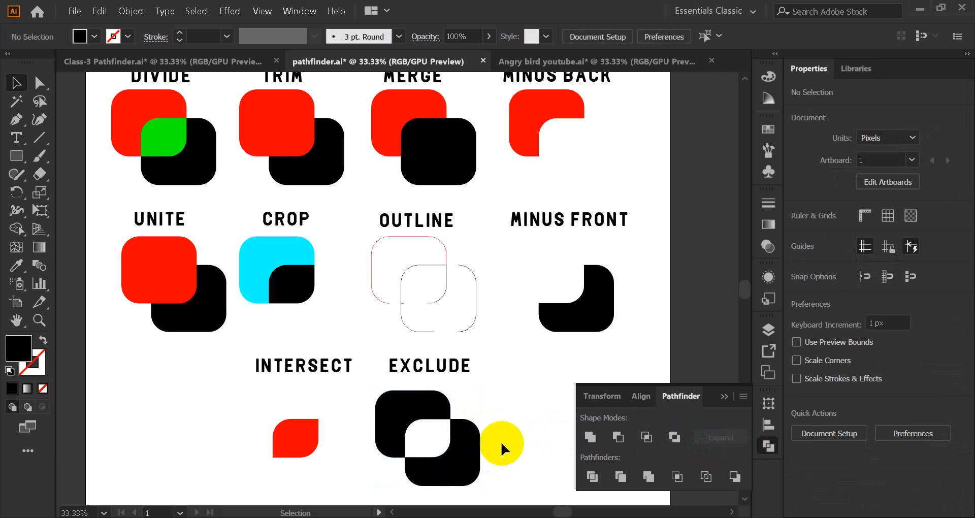
right_click(463, 450)
left_click(504, 324)
left_click(517, 429)
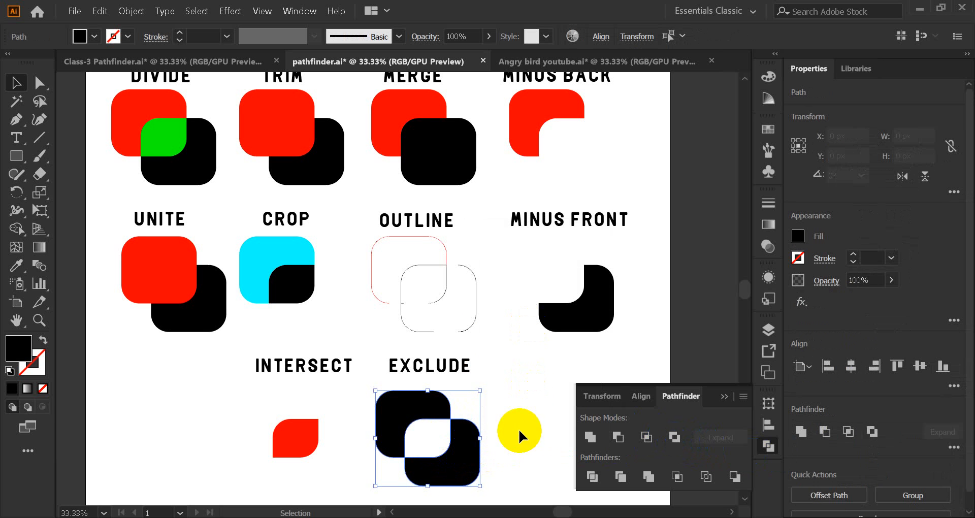
Recolour the lower piece of the EXCLUDE sample cyan with the Eyedropper, sampling the CROP sample's cyan piece, and deselect it
left_click(457, 464)
left_click(171, 316)
left_click(17, 265)
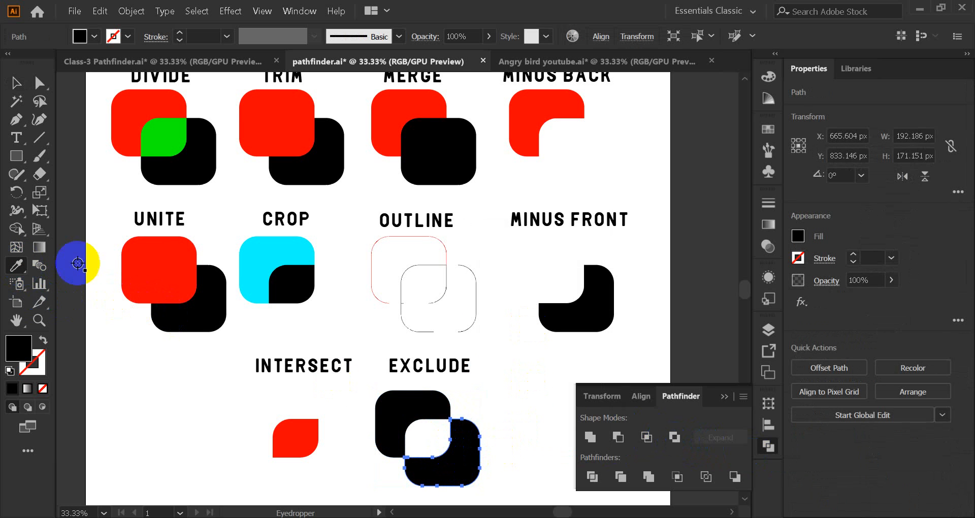
left_click(265, 251)
left_click(17, 83)
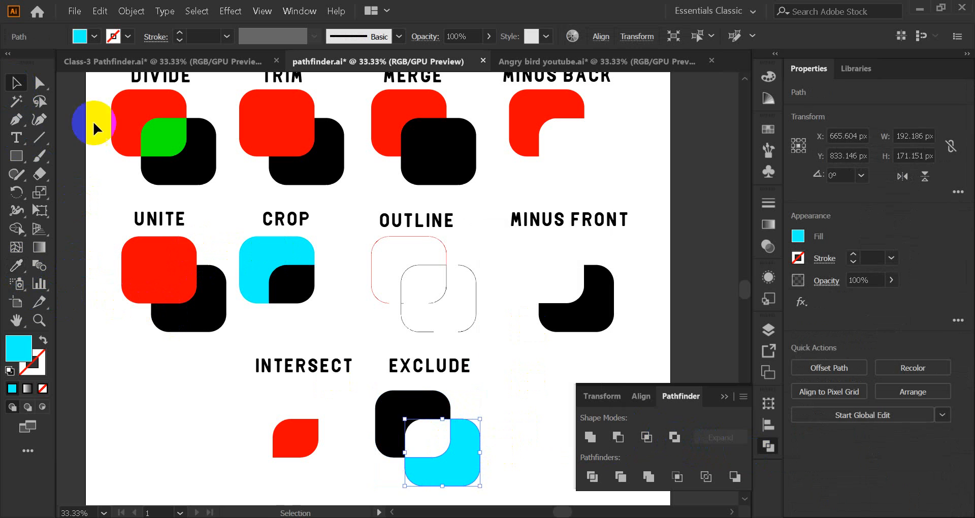
left_click(188, 389)
left_click(724, 397)
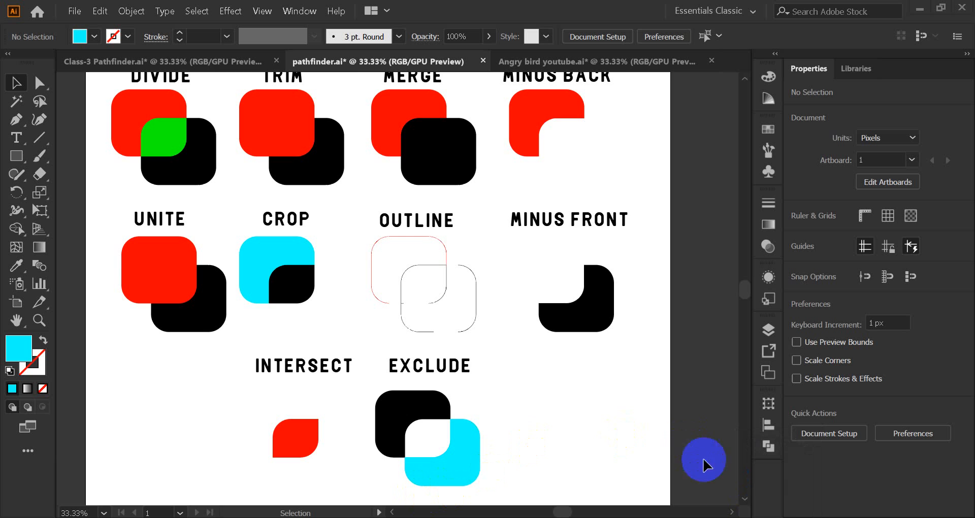
Select the star, rounded square and circle, set alignment to Align to Selection, centre them vertically and deselect
left_click(781, 517)
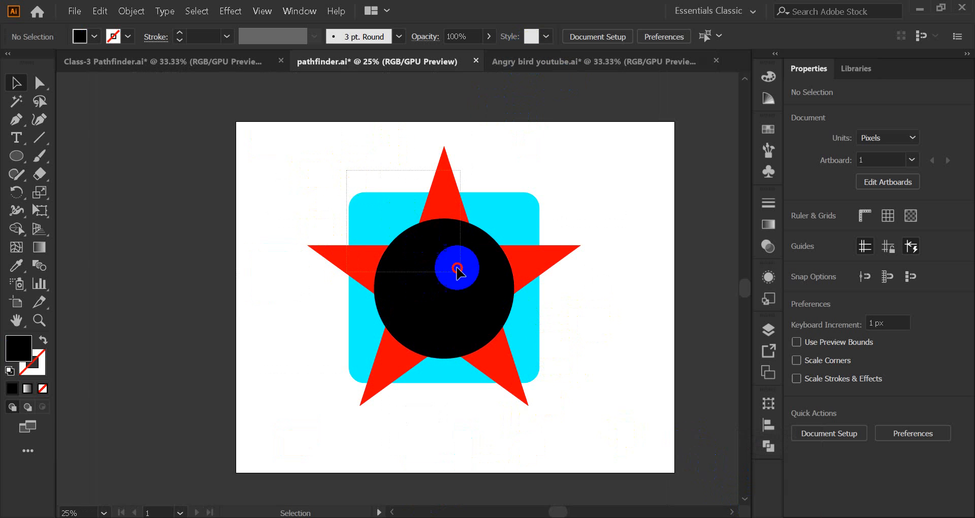
key("ctrl+a")
left_click(599, 37)
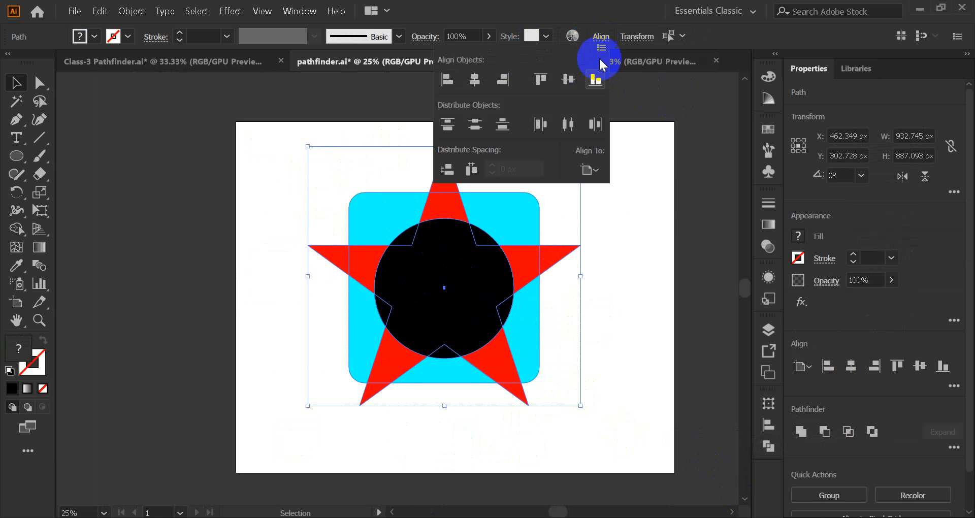
left_click(590, 169)
left_click(625, 189)
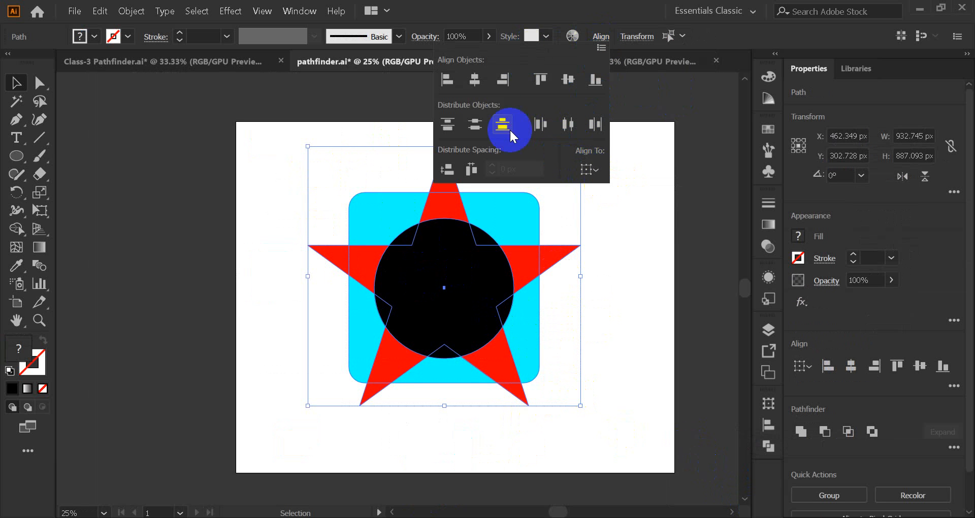
left_click(566, 81)
left_click(589, 169)
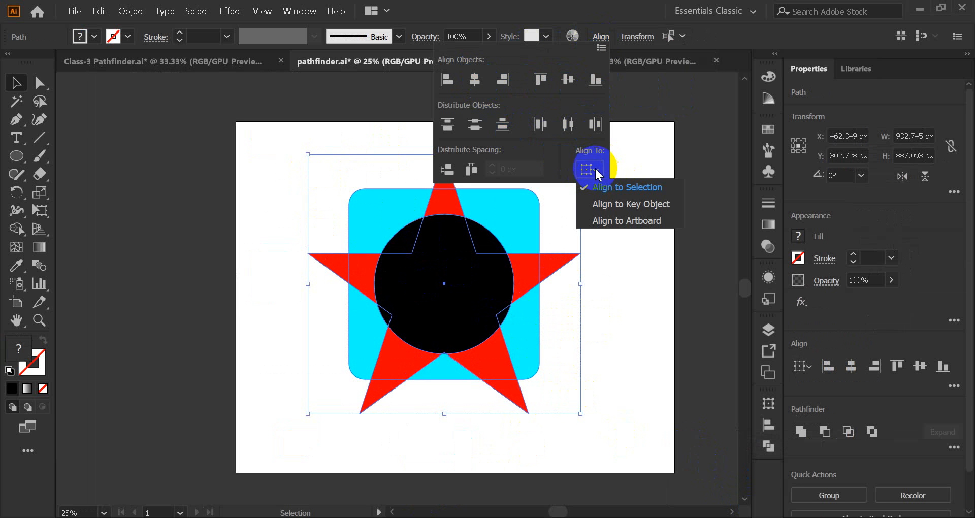
left_click(599, 33)
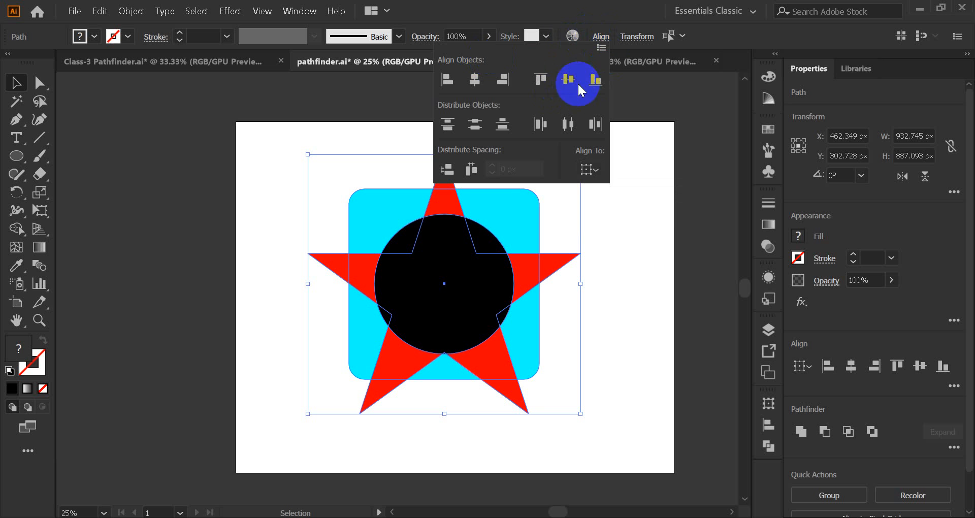
left_click(314, 131)
left_click(615, 303)
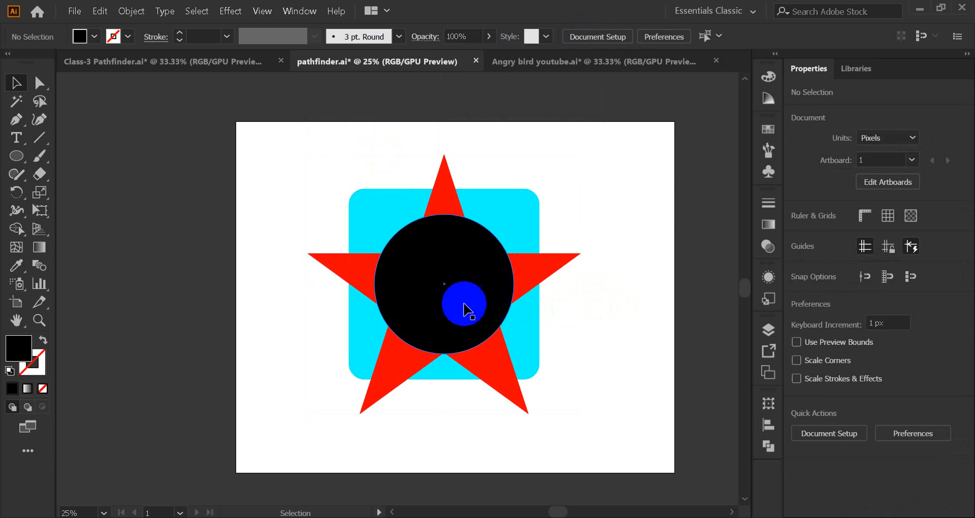
Examine the overlapping shapes by selecting the black circle, the cyan rounded square and the red star individually
left_click(441, 294)
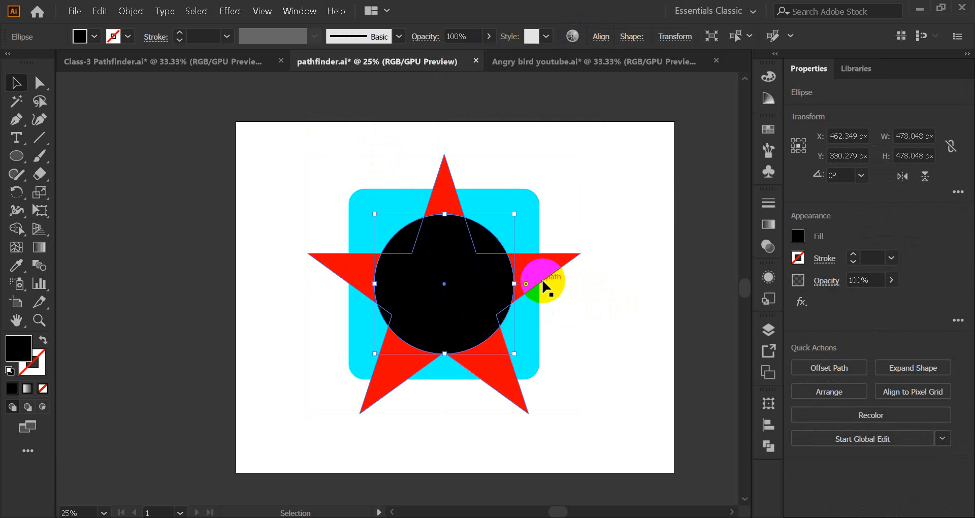
left_click(531, 269)
left_click(503, 194)
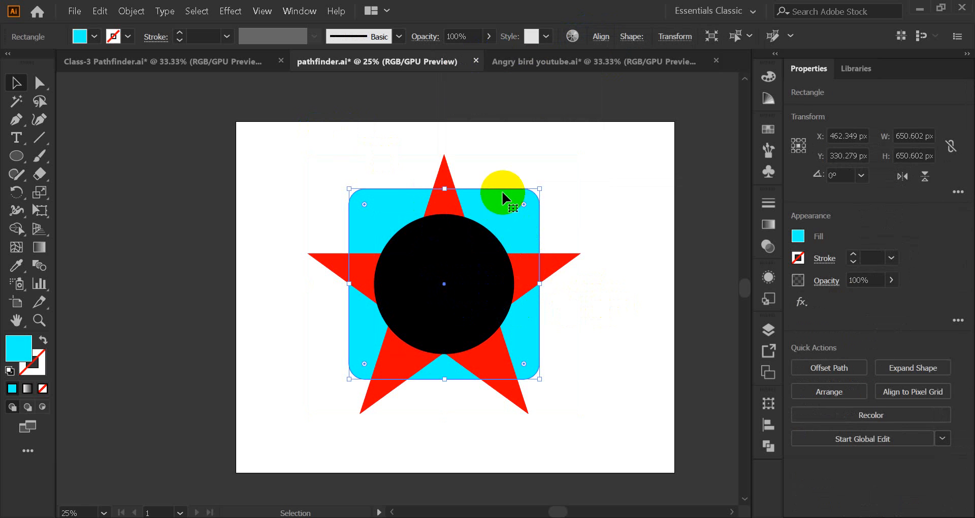
left_click(592, 250)
scroll(454, 243, "up", 1)
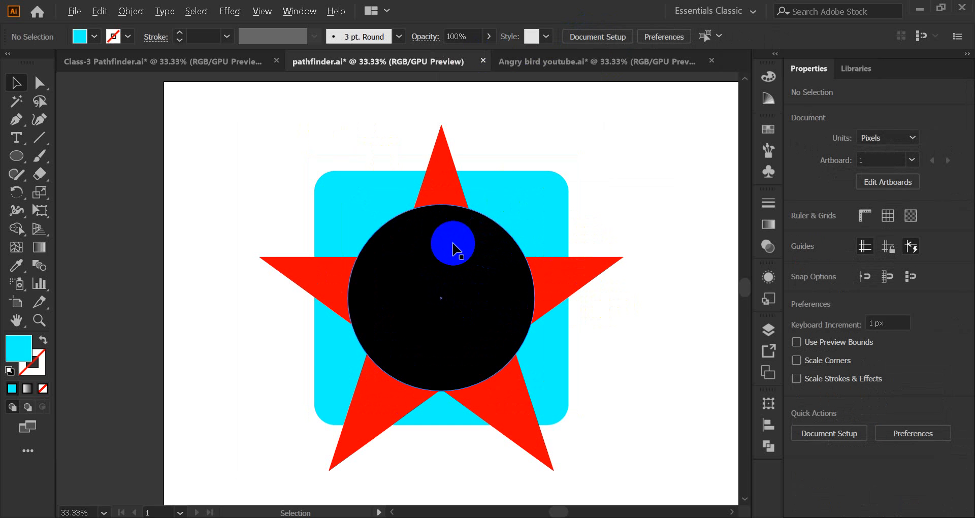
left_click(538, 199)
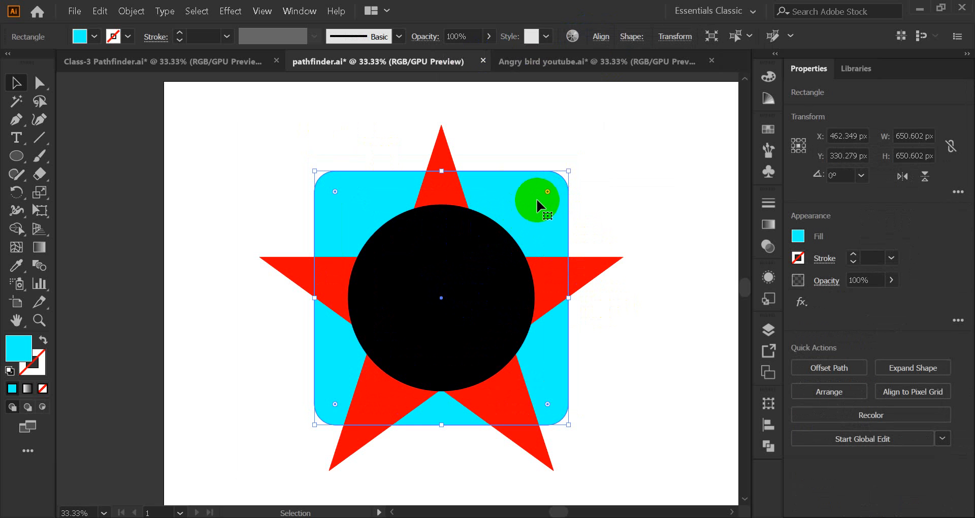
left_click(608, 205)
left_click(580, 262)
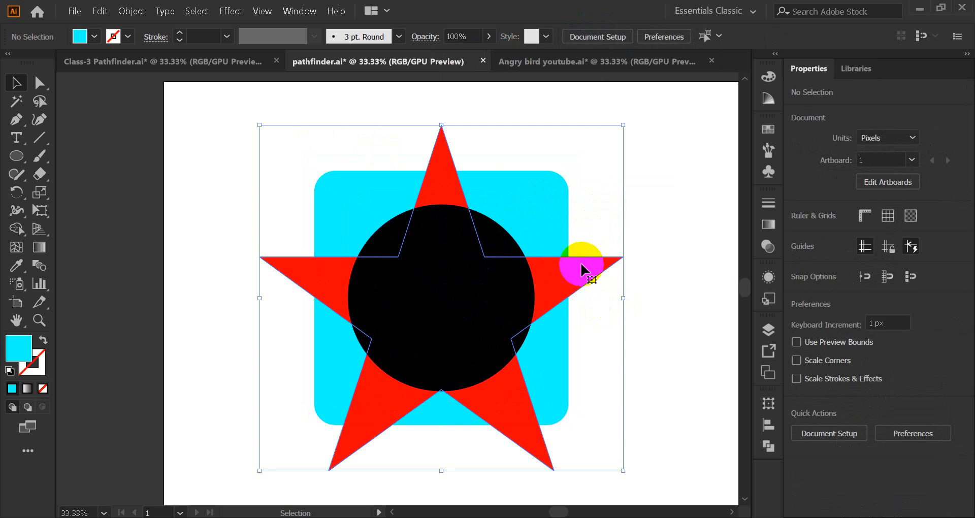
left_click(604, 188)
left_click(437, 287)
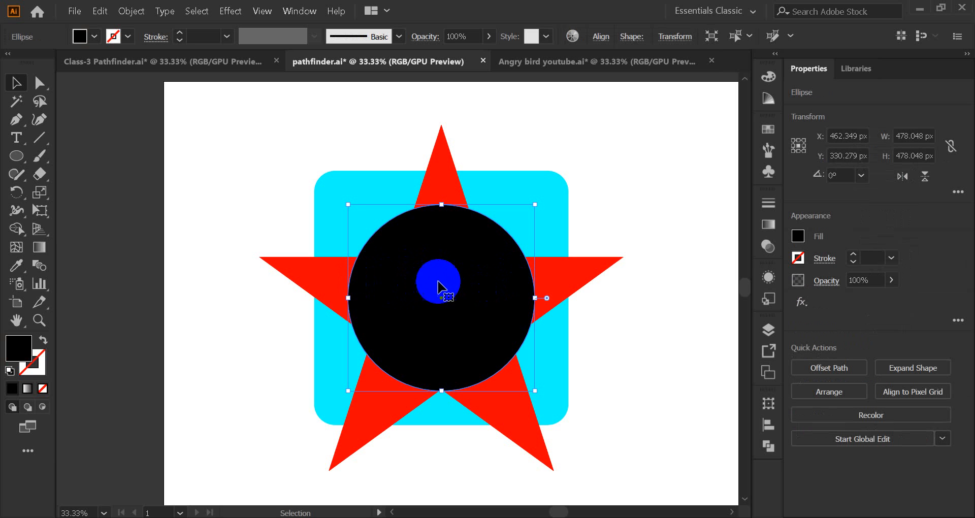
left_click(348, 202)
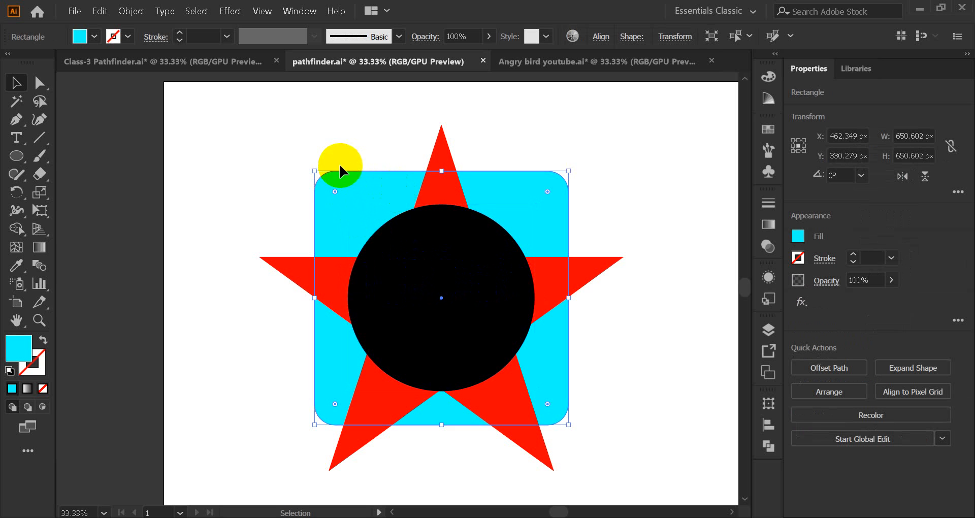
Bring the cyan rounded square to the front of the black circle and red star, and deselect it
right_click(354, 195)
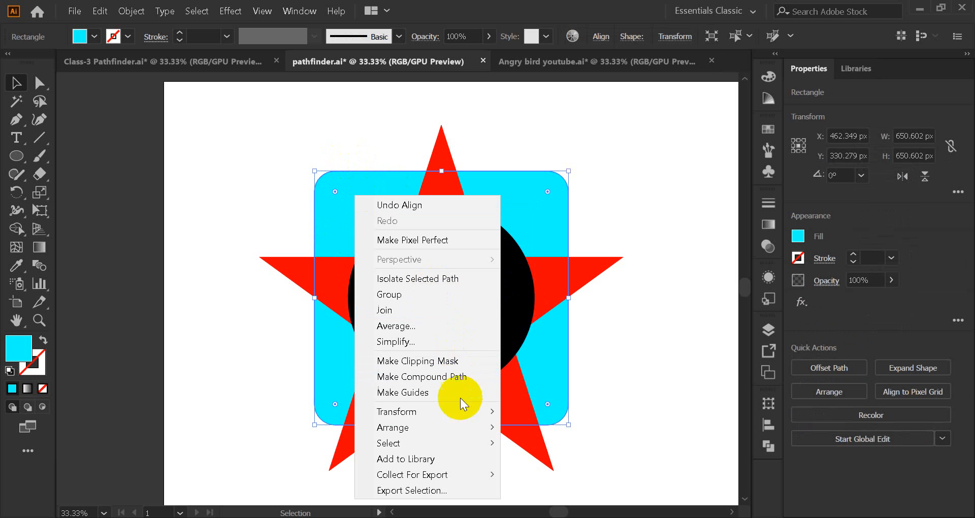
mouse_move(406, 427)
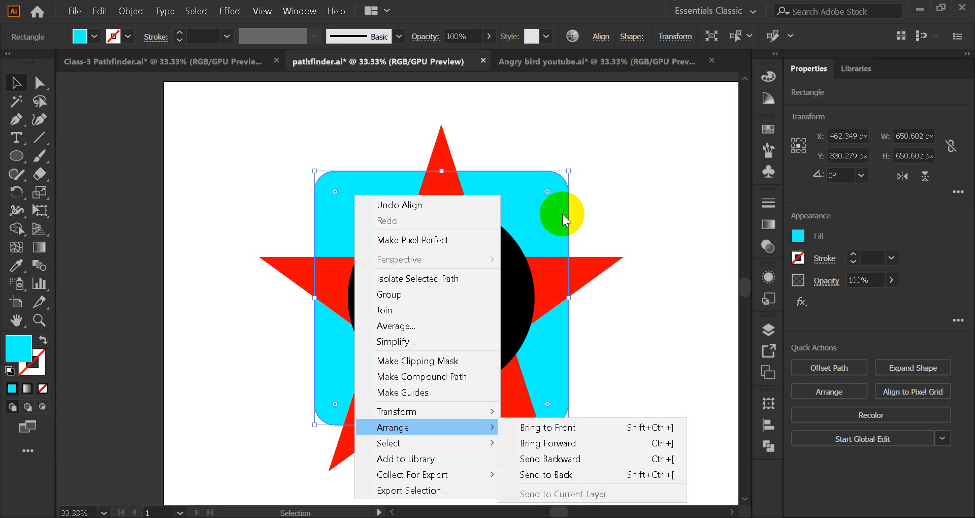
left_click(569, 427)
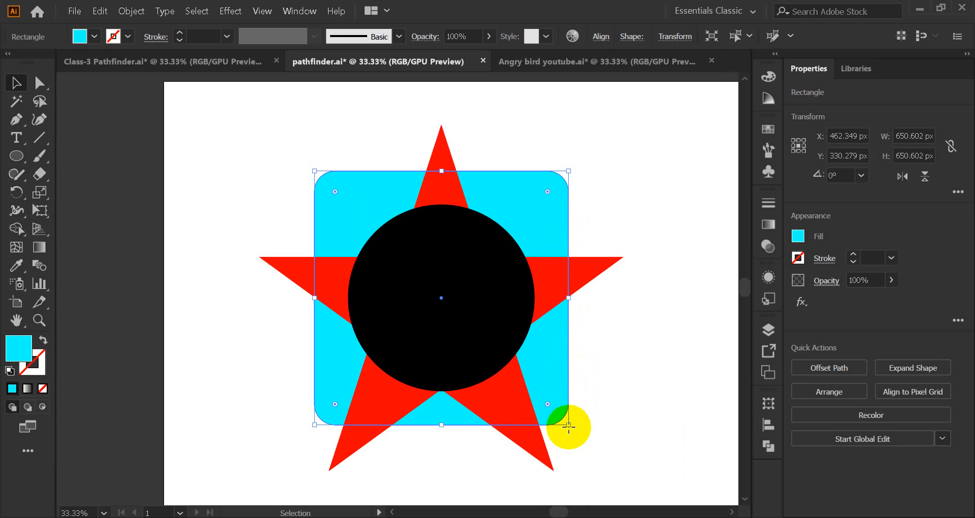
left_click(586, 337)
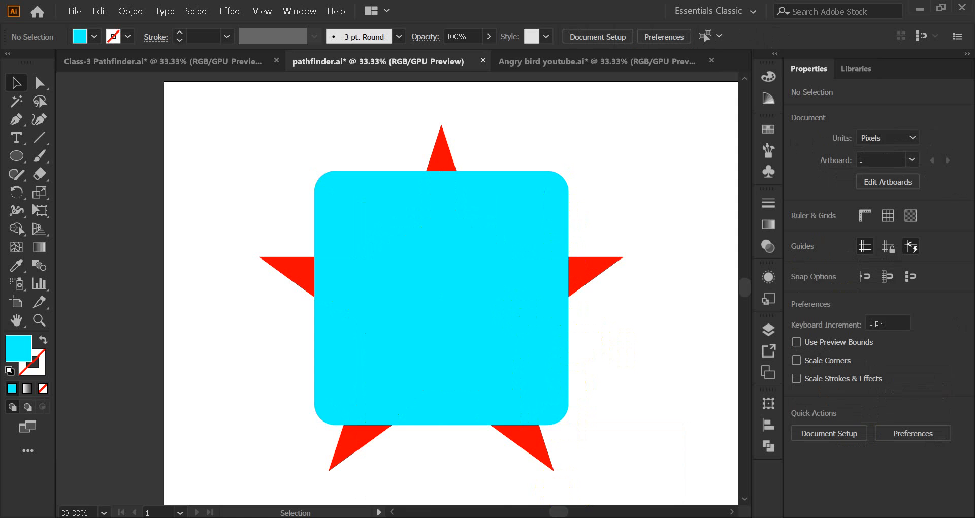
left_click(436, 468)
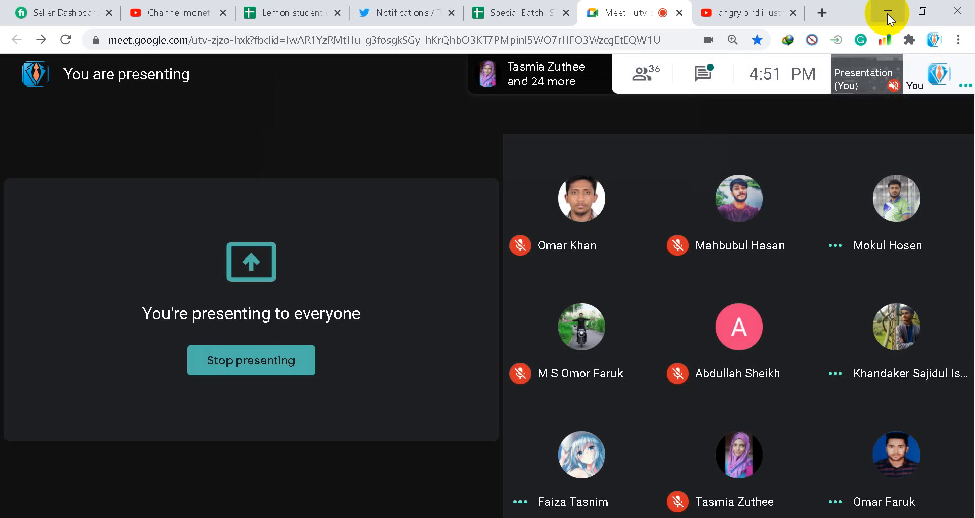
left_click(887, 12)
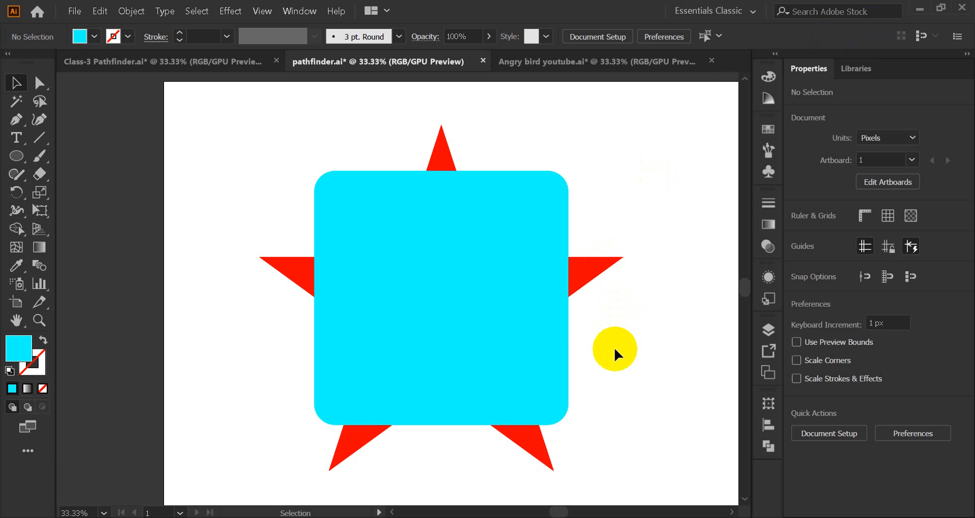
Send the cyan rounded square backward one level, behind the black circle, and deselect it
left_click(504, 374)
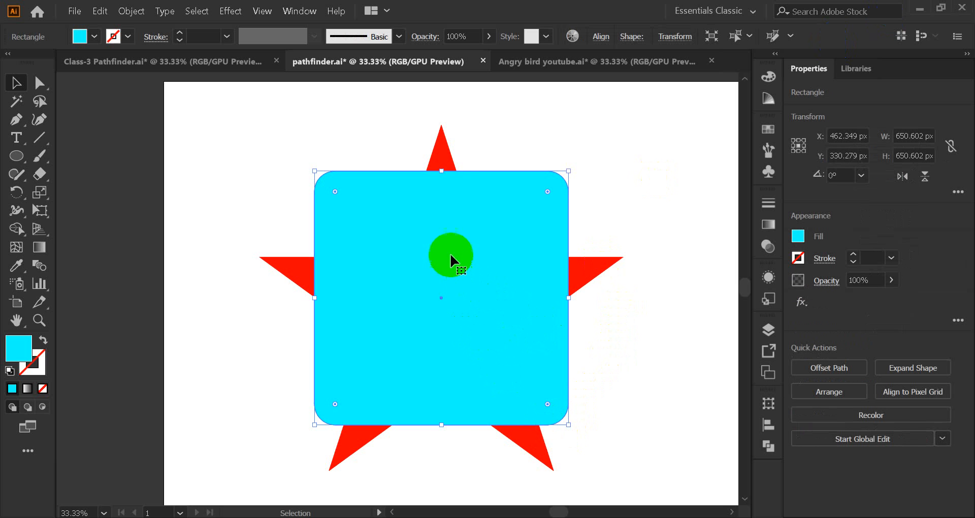
left_click(444, 148, "shift")
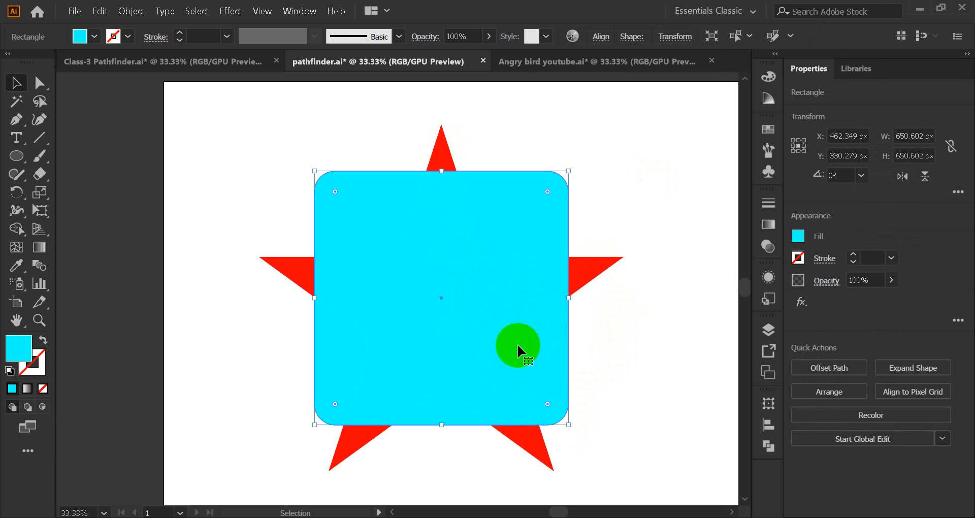
right_click(479, 327)
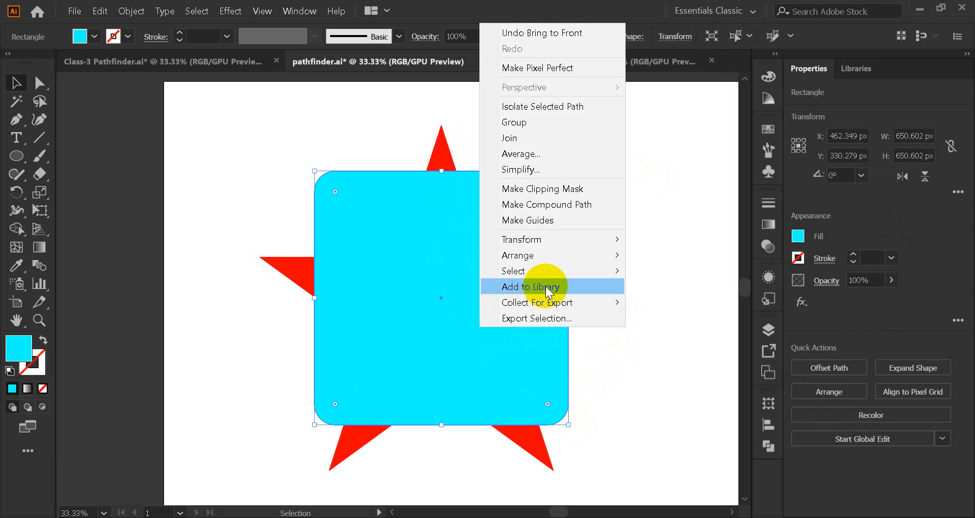
mouse_move(555, 258)
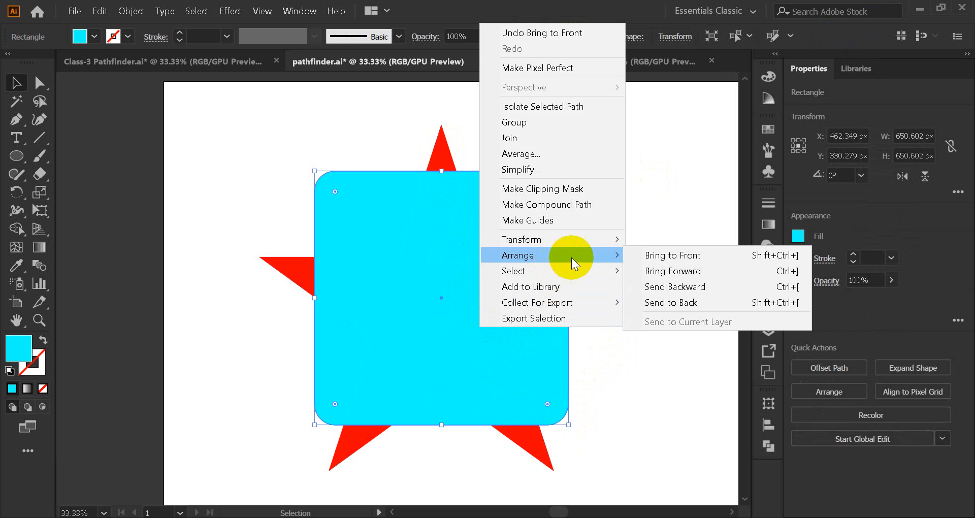
left_click(692, 288)
left_click(661, 348)
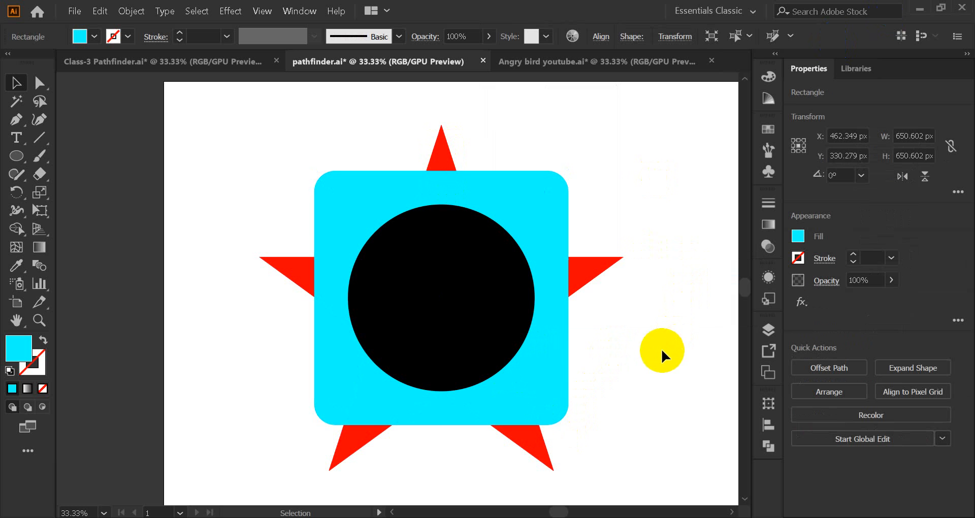
Bring the red star forward one level, above the cyan rounded square, and deselect it
mouse_move(528, 221)
left_mouse_down()
mouse_move(505, 263)
mouse_move(479, 283)
left_mouse_up()
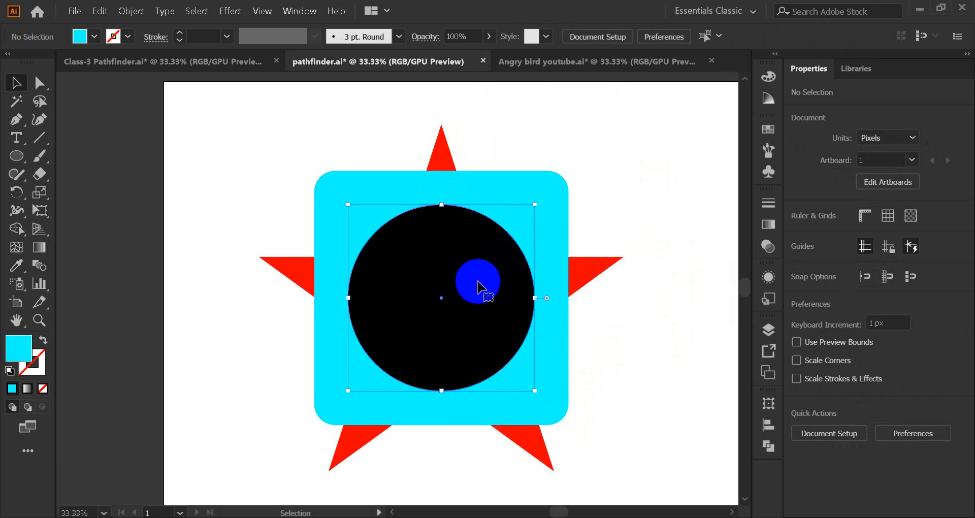
left_click(607, 186)
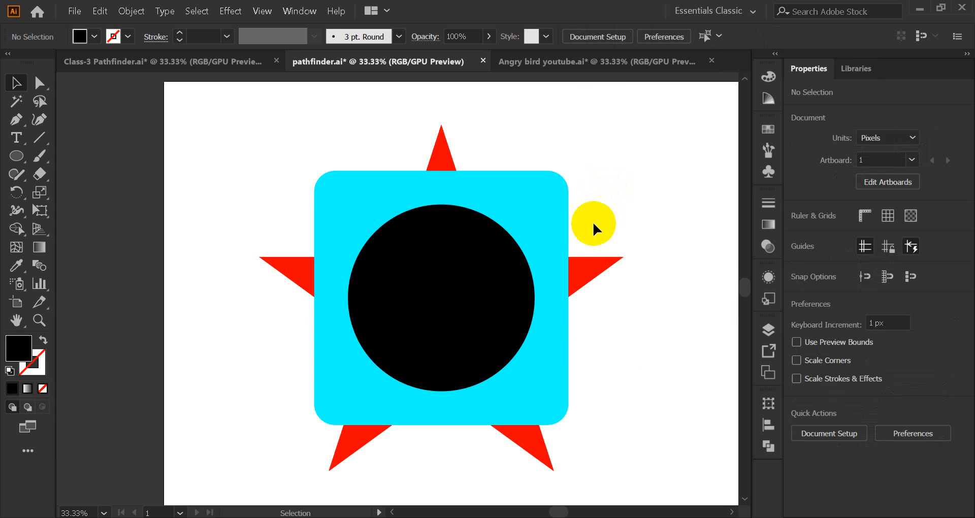
left_click(604, 261)
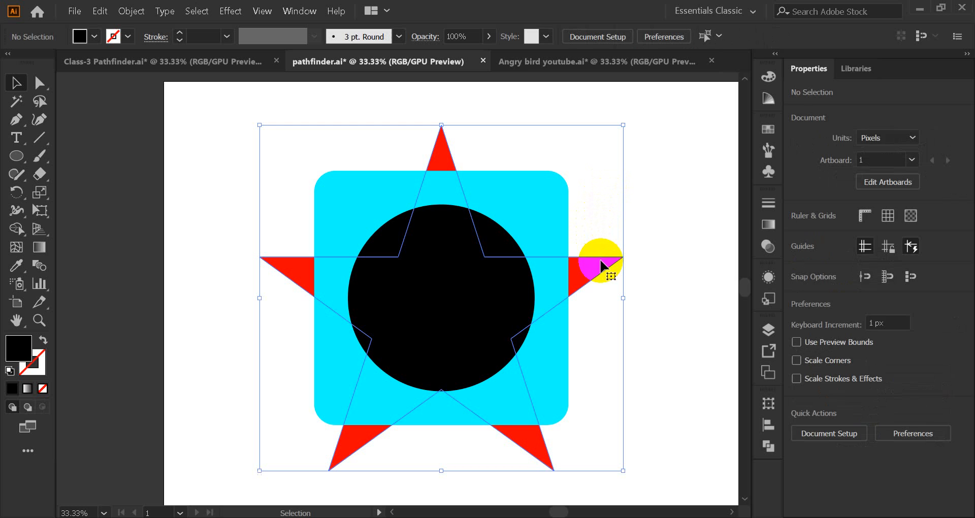
left_click(526, 151)
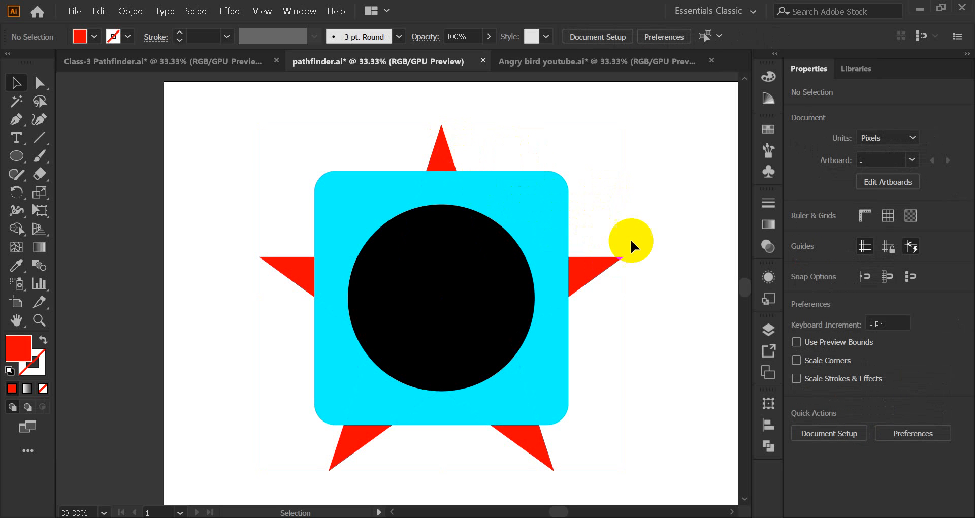
left_click(451, 203)
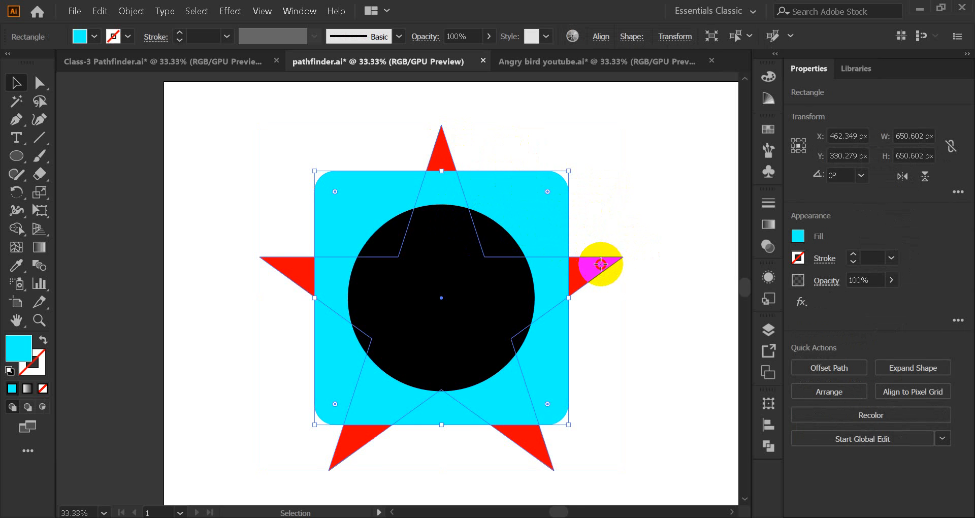
right_click(602, 264)
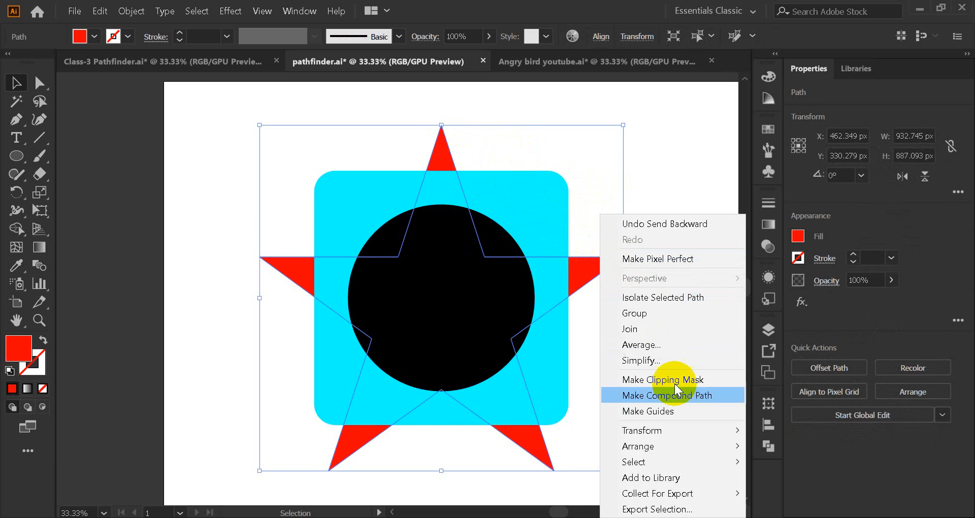
mouse_move(672, 452)
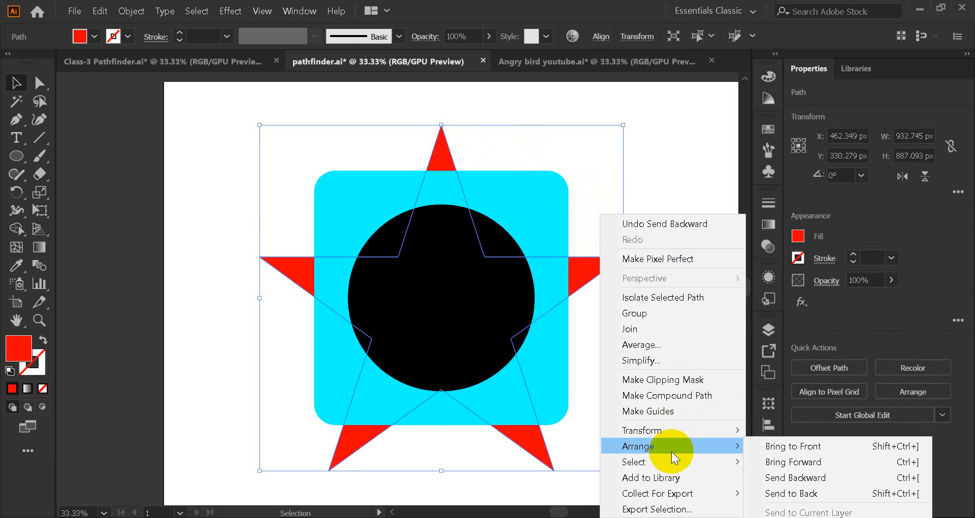
left_click(789, 462)
left_click(197, 207)
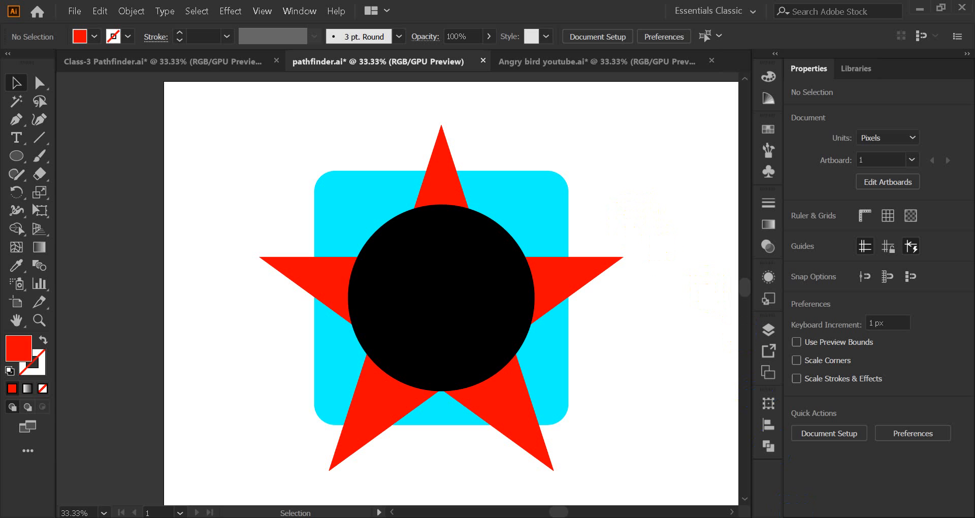
left_click(781, 517)
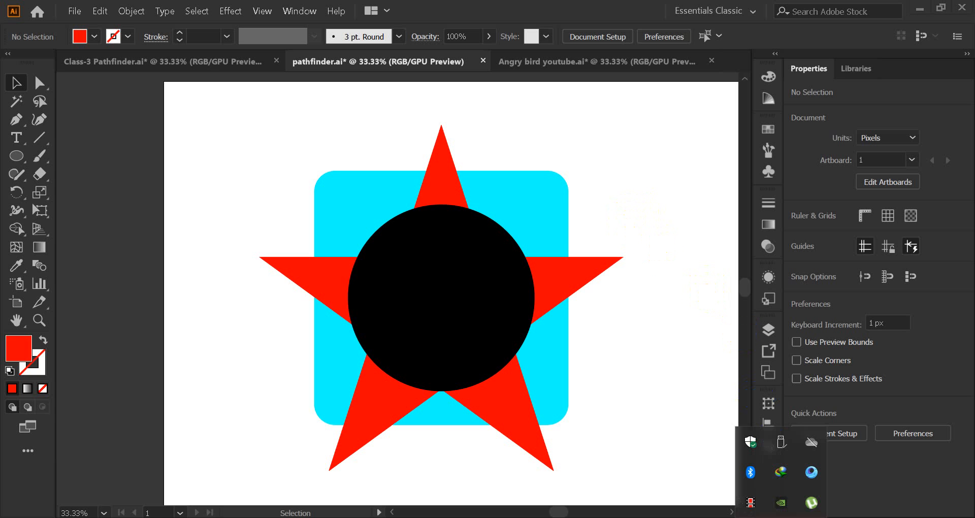
left_click(624, 419)
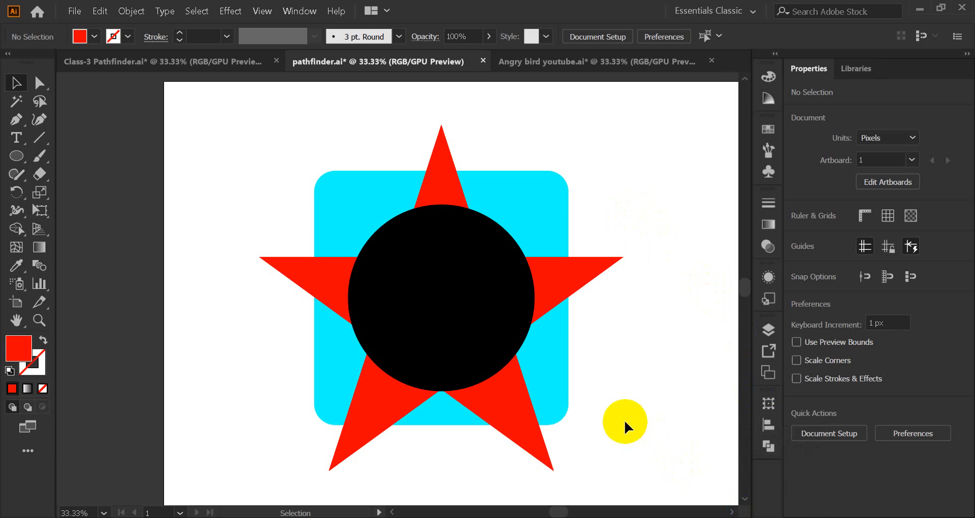
left_click(781, 517)
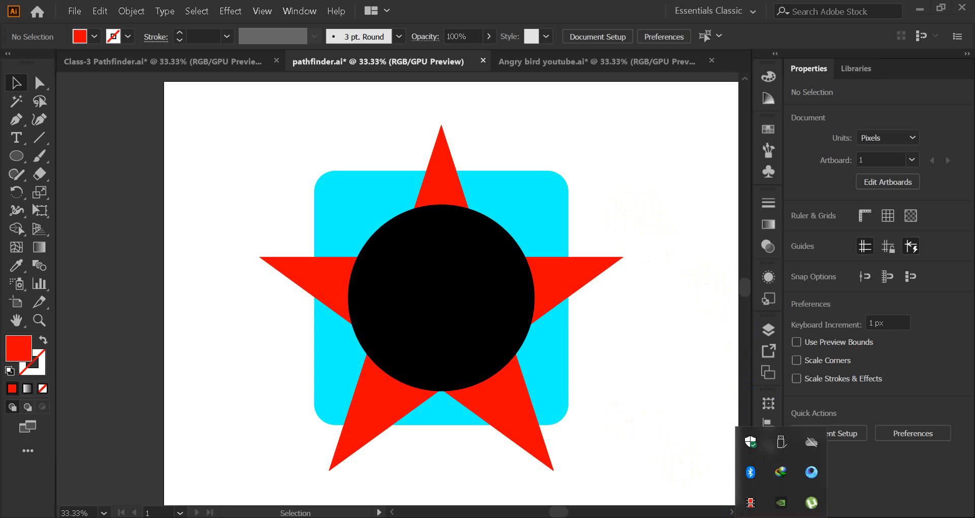